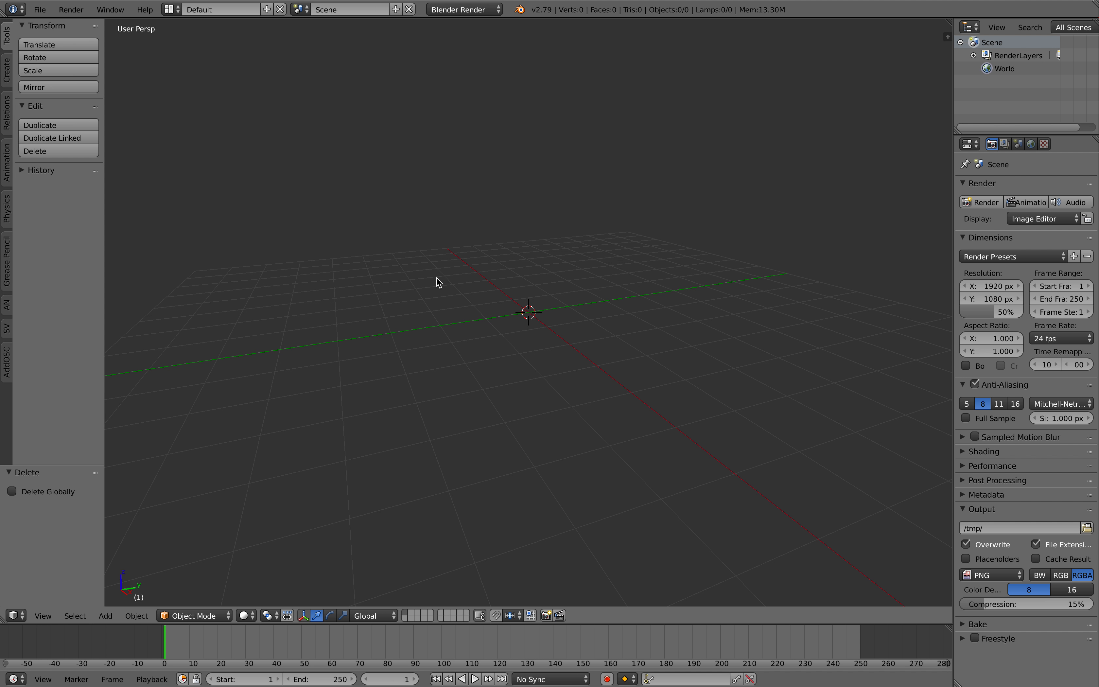
middle_drag(426, 275, 451, 269)
key(shift+a)
mouse_move(451, 270)
click(549, 407)
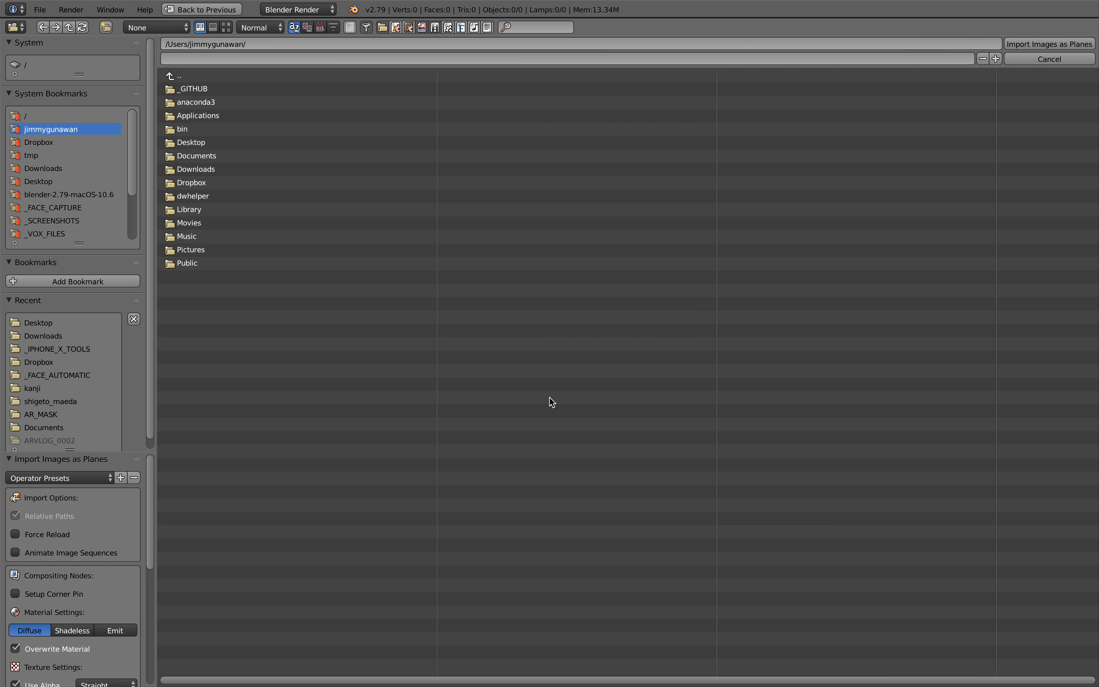
click(1049, 58)
Step: Add a Monkey mesh to the empty scene
key(shift+a)
mouse_move(617, 201)
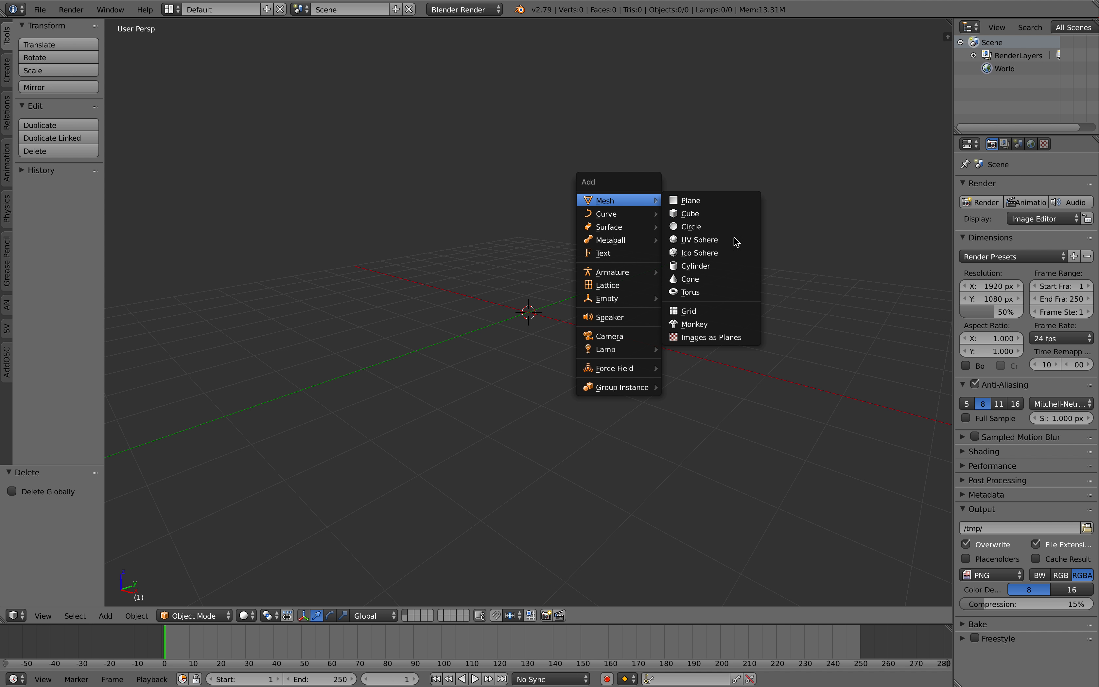
click(721, 323)
middle_drag(574, 337, 547, 252)
middle_drag(681, 216, 658, 225)
Step: Switch to the Compositing screen layout and create a new Sverchok node tree
click(172, 10)
click(186, 55)
scroll(652, 553, up, 5)
middle_drag(651, 554, 667, 536)
click(160, 402)
click(267, 403)
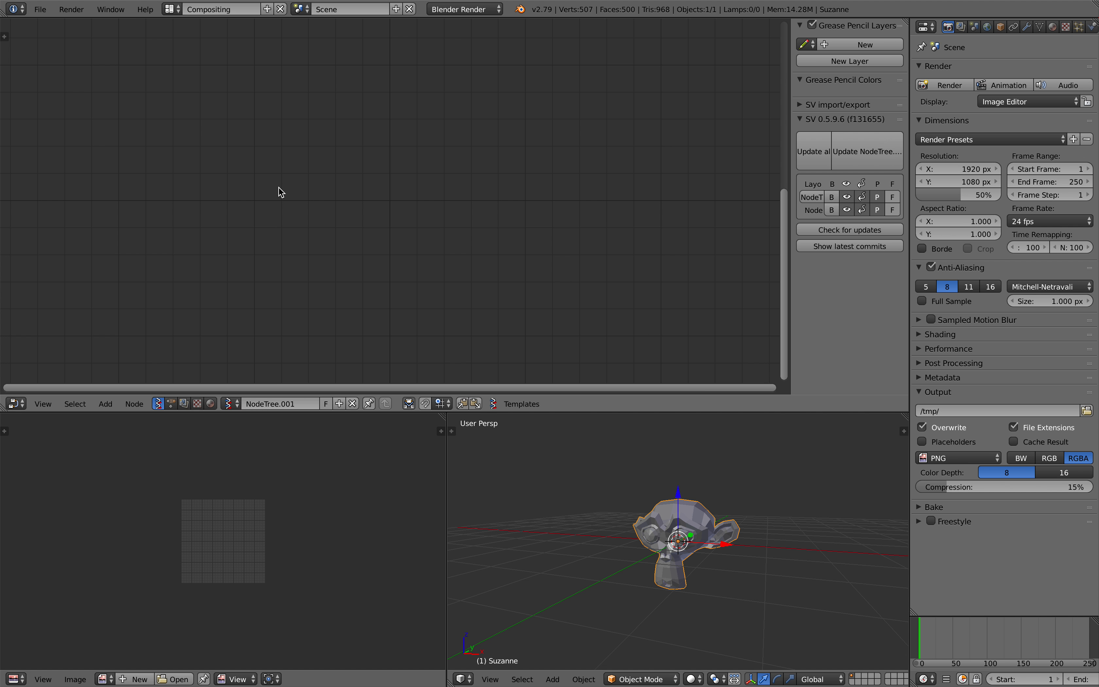
Step: Search for the Objects in mk3 node and place it in the node tree
key(alt+space)
text(object i)
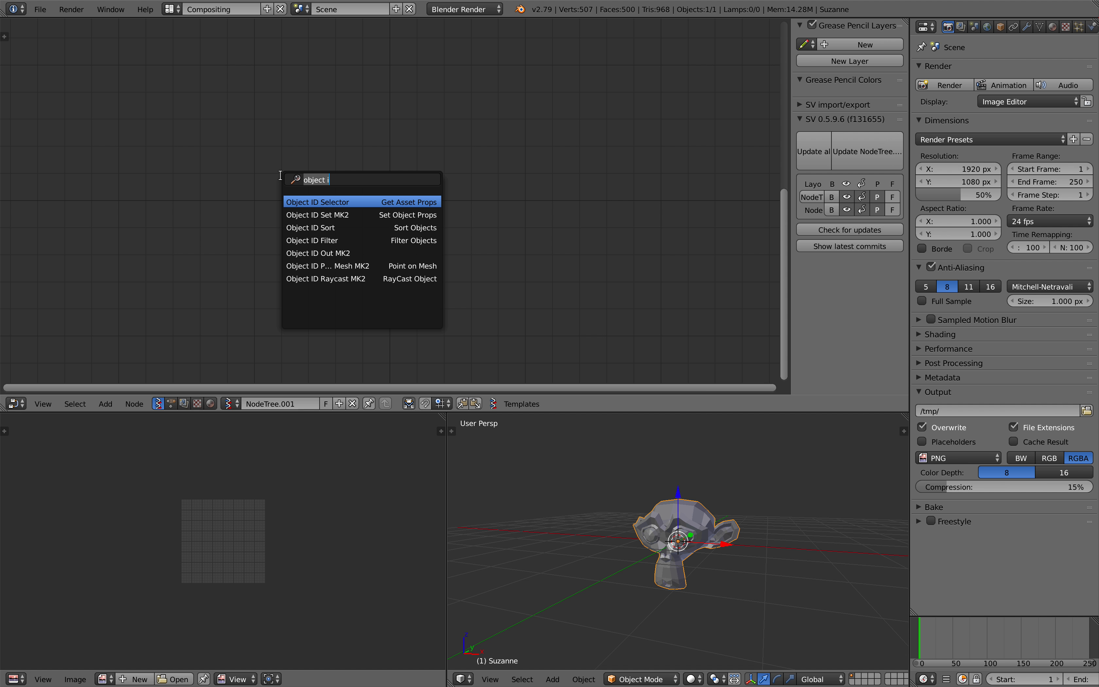
text(objects i)
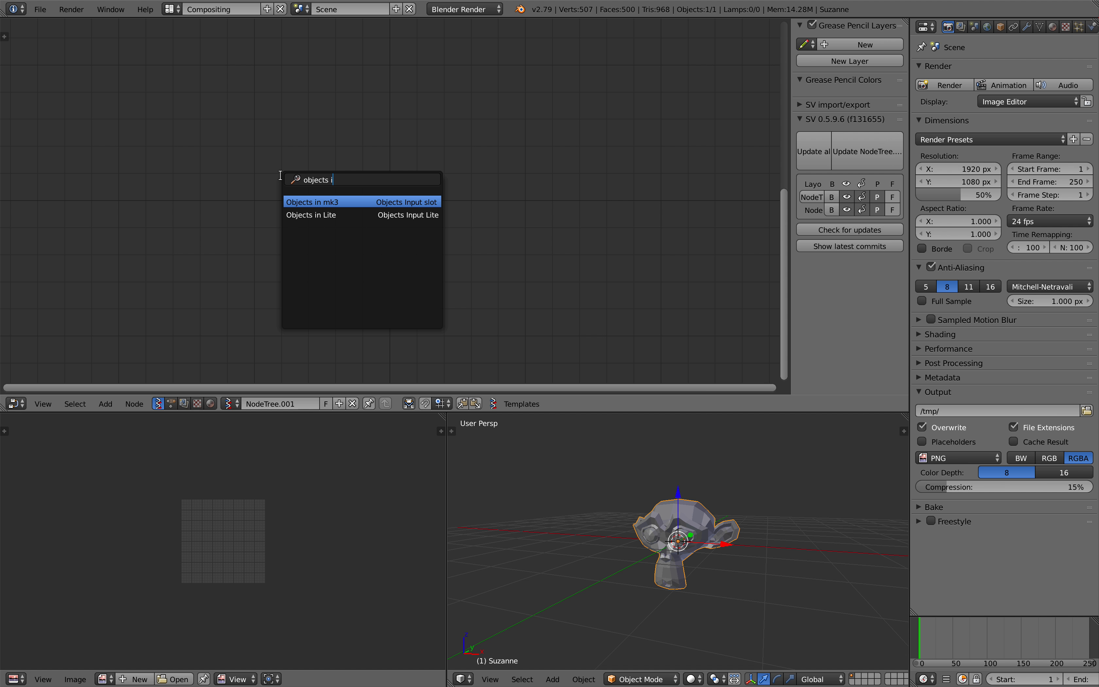
key(Return)
click(206, 93)
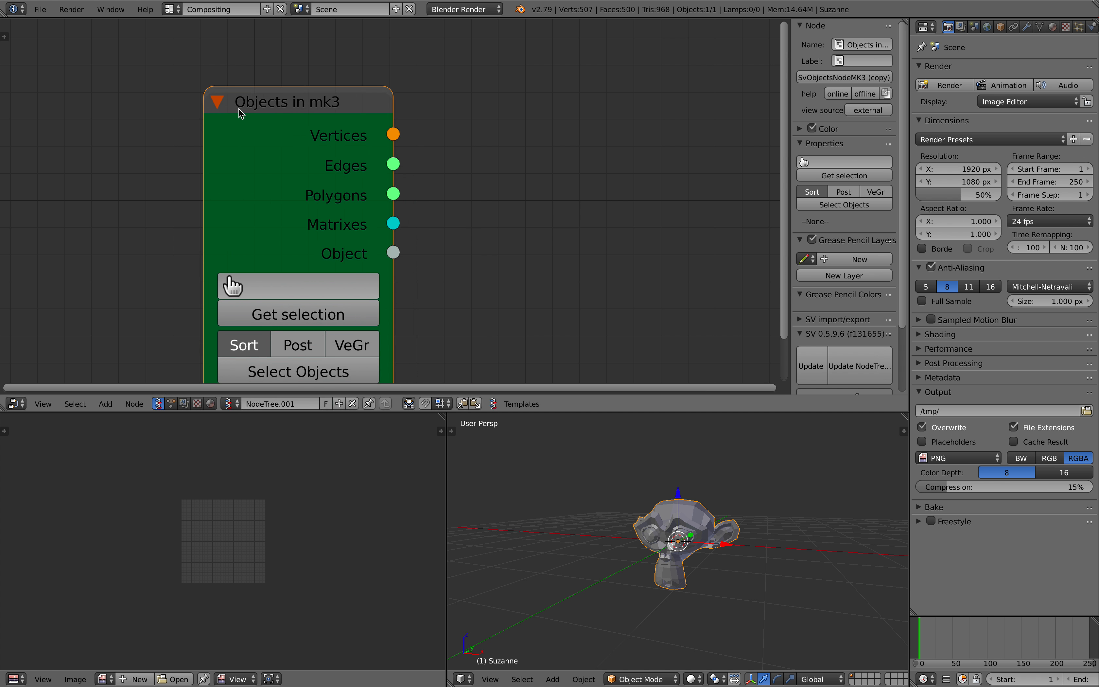
Step: Add a Bounding box node beside Objects in mk3 and feed it the object's Vertices output
scroll(248, 110, down, 4)
key(alt+space)
text(boundi)
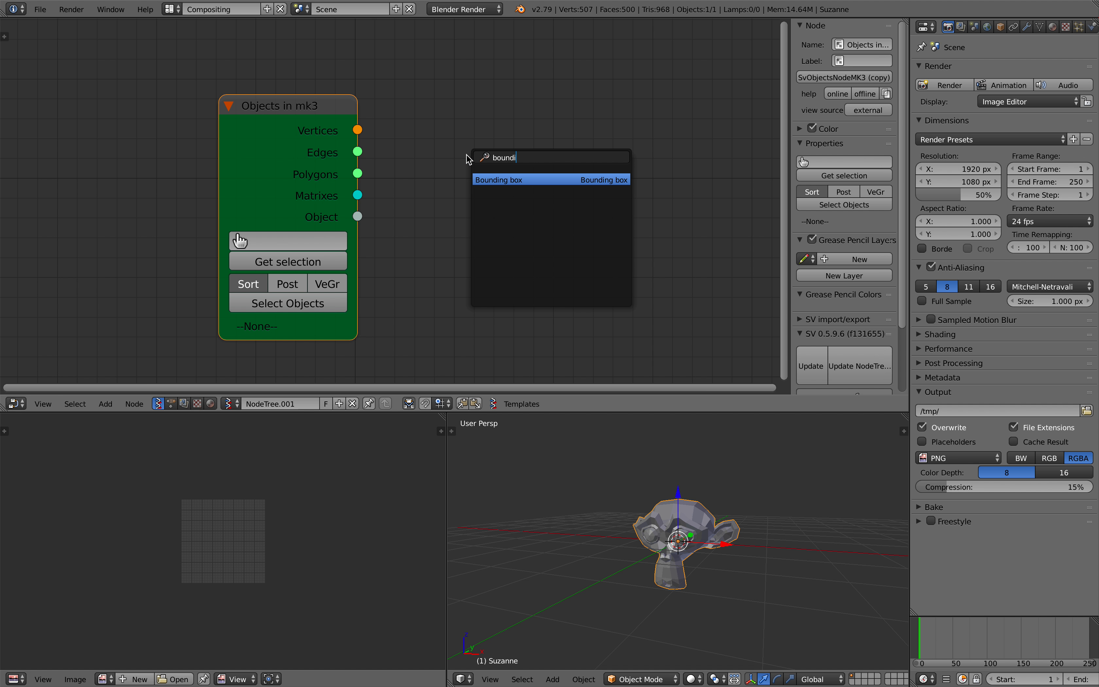
key(Return)
click(454, 138)
drag(358, 129, 454, 256)
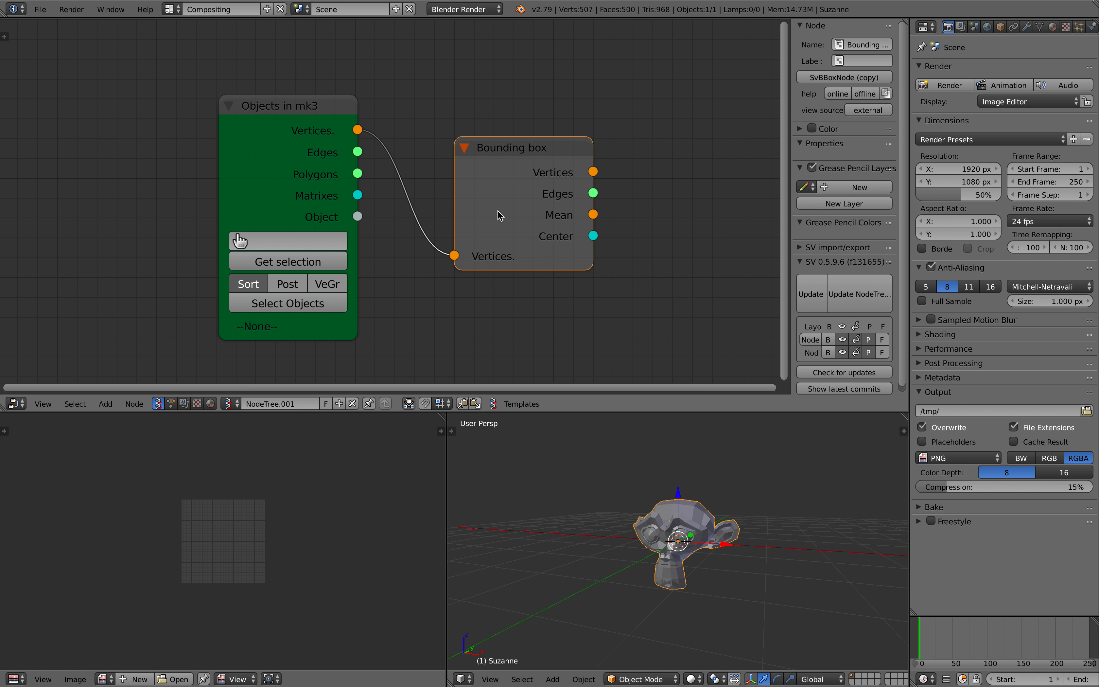
Step: Wire a Viewer Draw node to the Bounding box's vertices and edges, and load the selected monkey into Objects in mk3
middle_drag(498, 216, 378, 202)
right_click(381, 155)
click(381, 155)
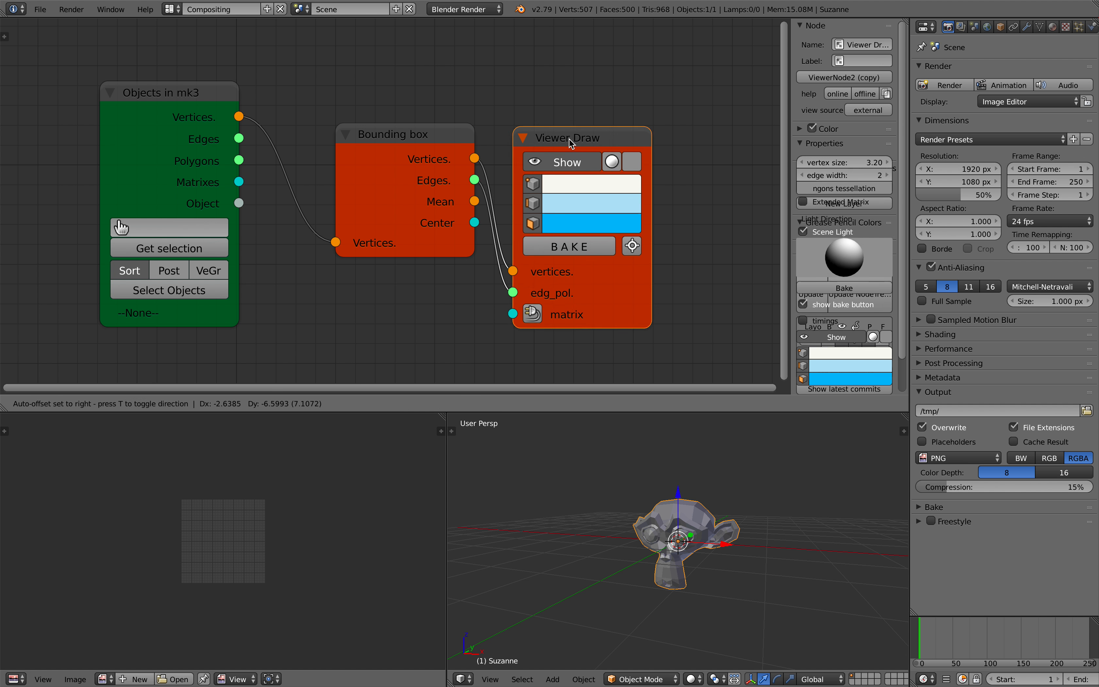
mouse_move(407, 185)
mouse_down()
mouse_move(385, 221)
mouse_move(374, 176)
mouse_up()
click(200, 248)
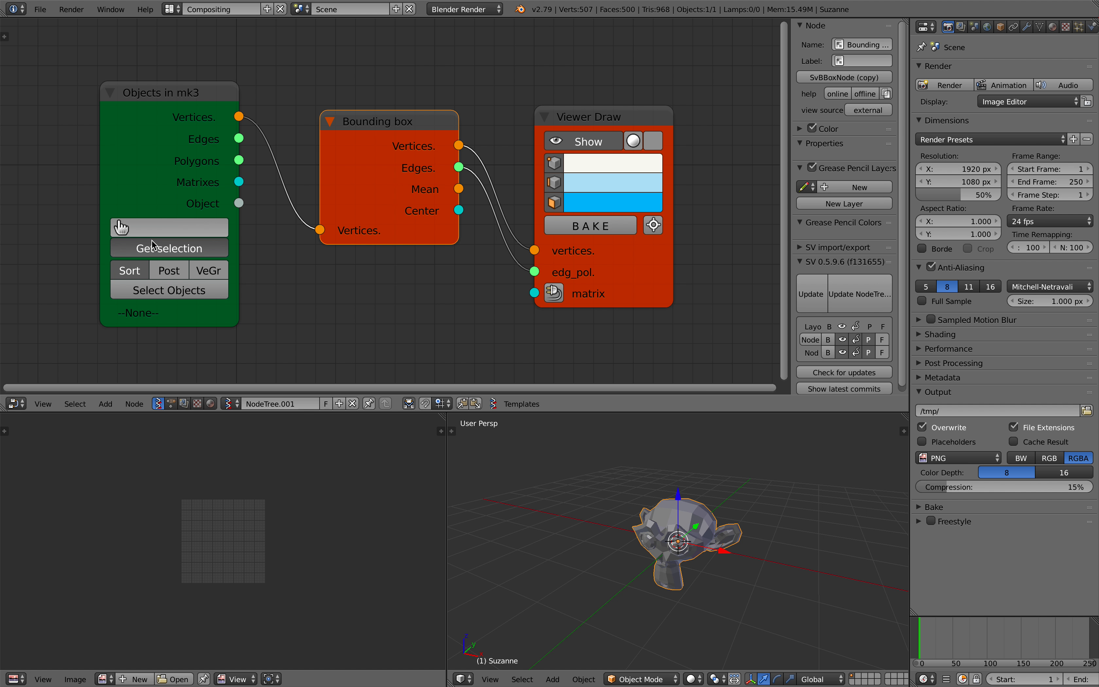
middle_drag(672, 436, 664, 529)
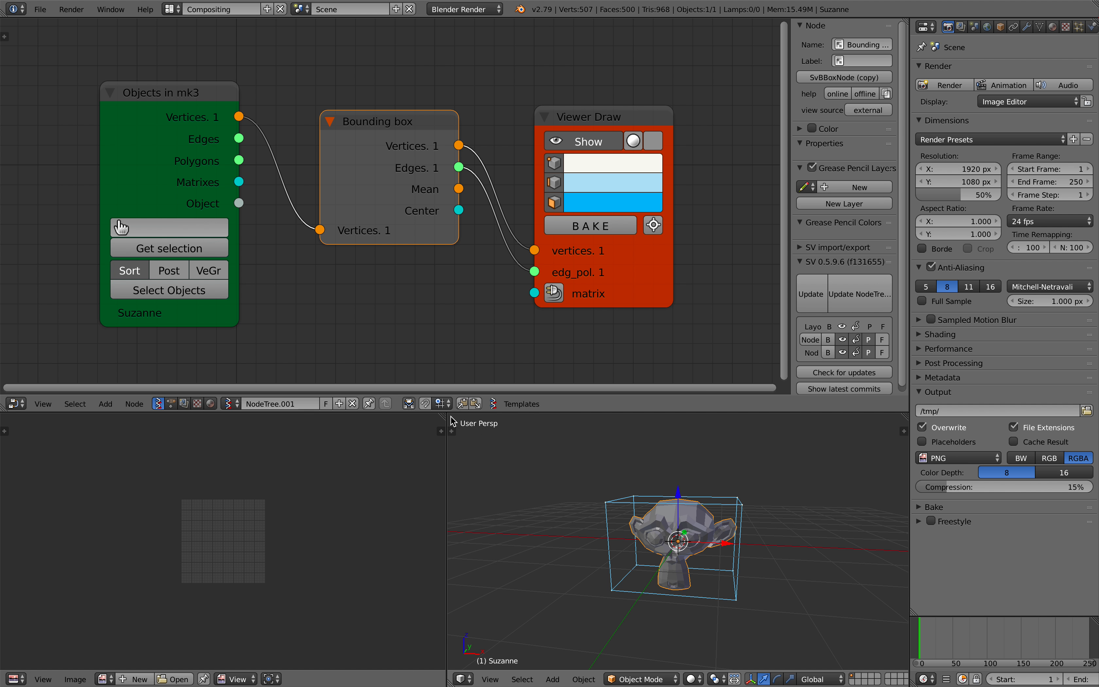
Step: Extend the 3D view over the image editor and bake the drawn bounding box into a mesh object
drag(452, 421, 318, 454)
Step: Delete the Bounding box, Viewer Draw and Objects in mk3 nodes, and select the baked bounding box in the 3D view
key(x)
drag(584, 121, 592, 119)
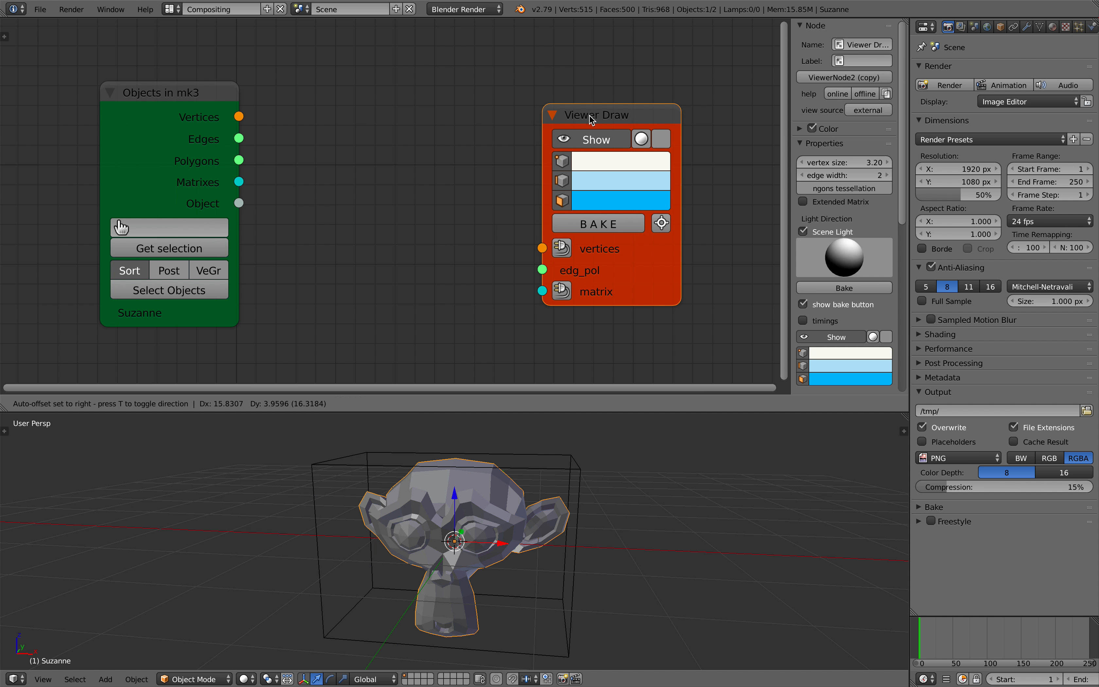
key(x)
click(205, 101)
key(x)
right_click(466, 472)
Step: Try a free trackball rotation on the baked bounding box around the monkey
middle_drag(470, 473, 526, 468)
scroll(533, 489, down, 4)
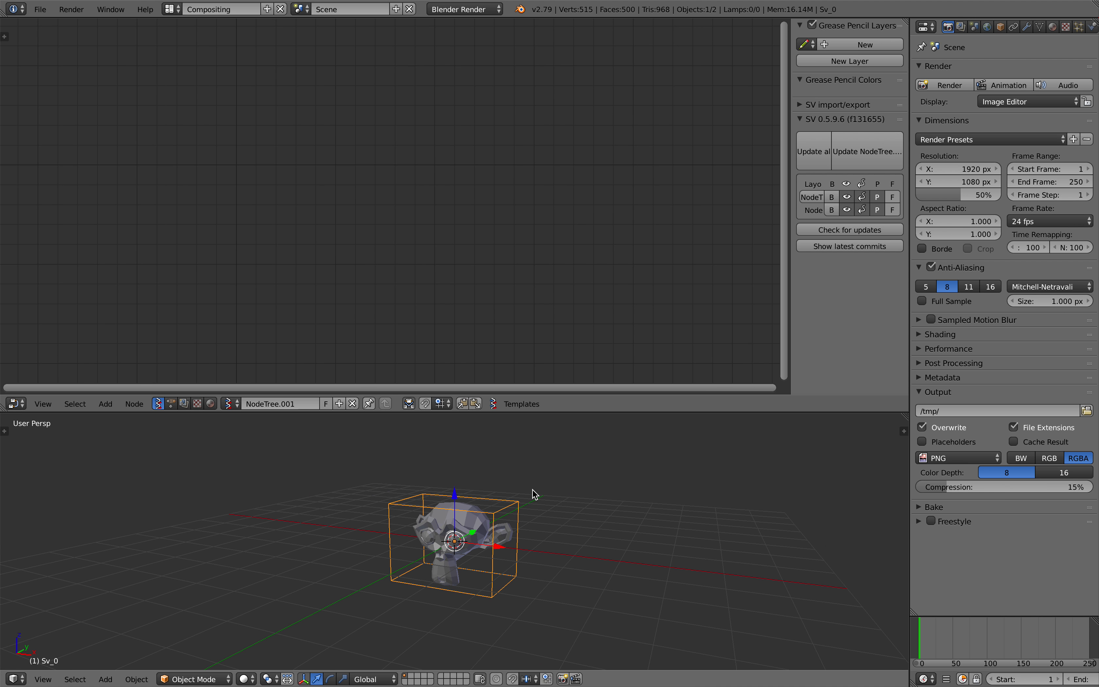
key(r)
key(r)
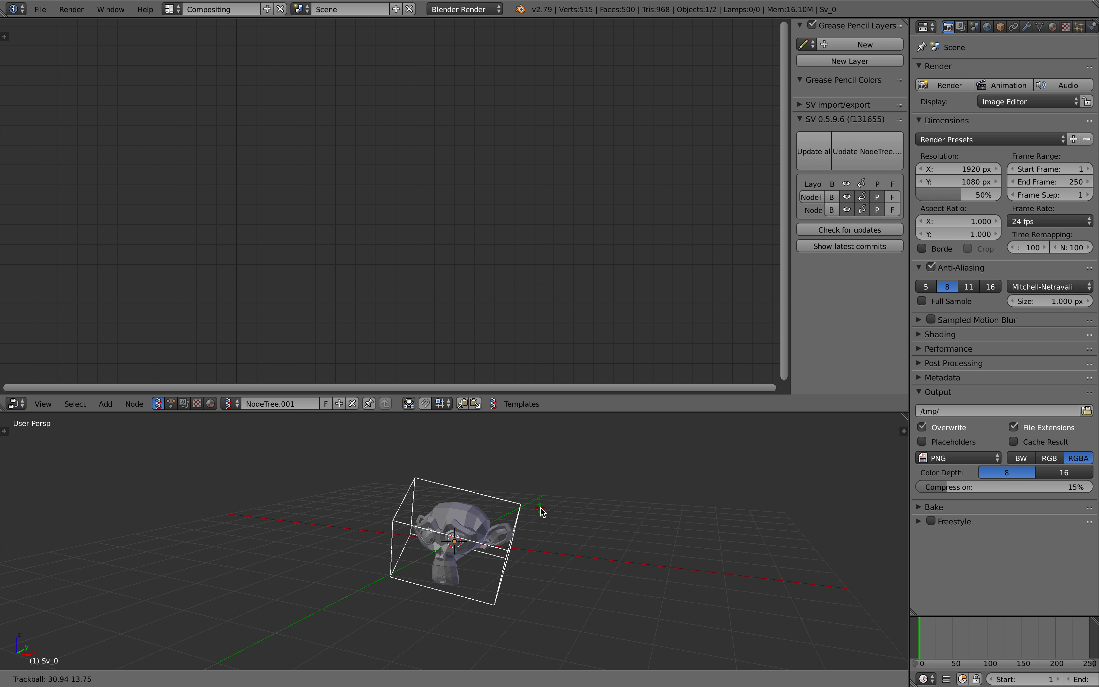
click(558, 525)
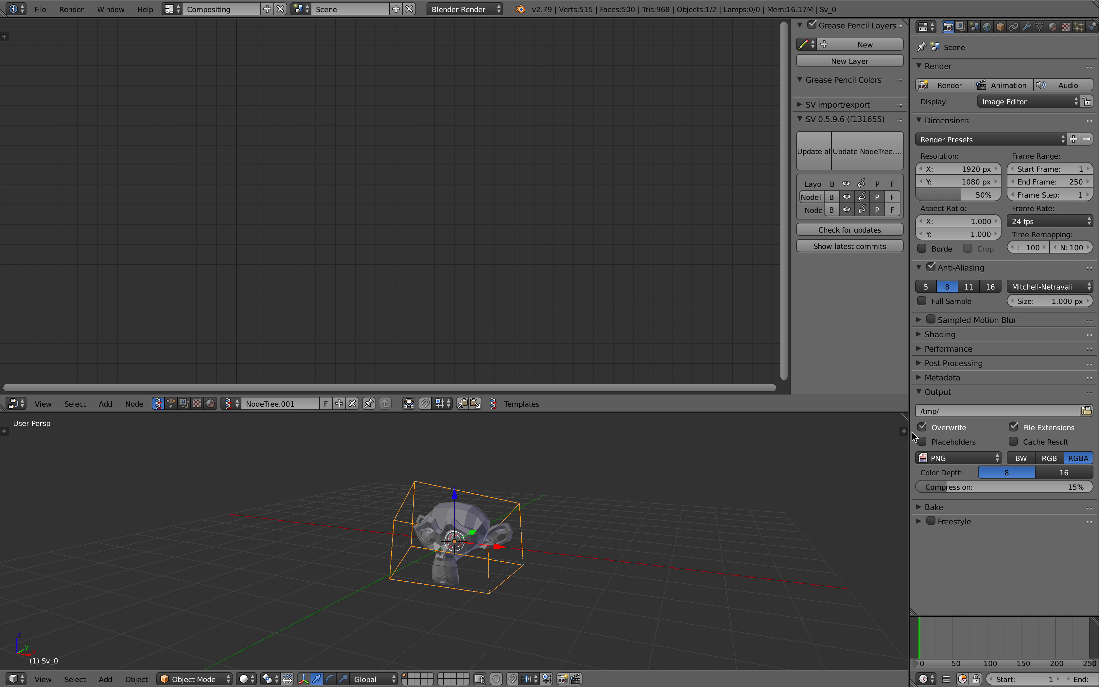
middle_drag(690, 493, 645, 490)
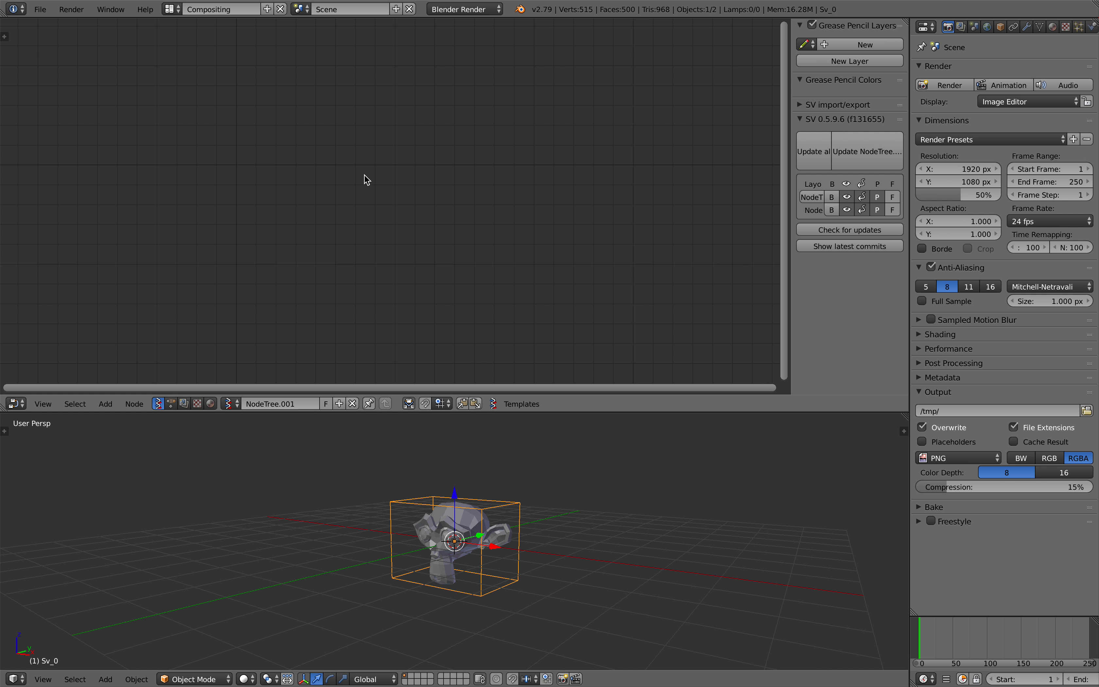
Step: Save the file on the Desktop as evaluate_fcurve_001.blend
click(37, 10)
click(99, 122)
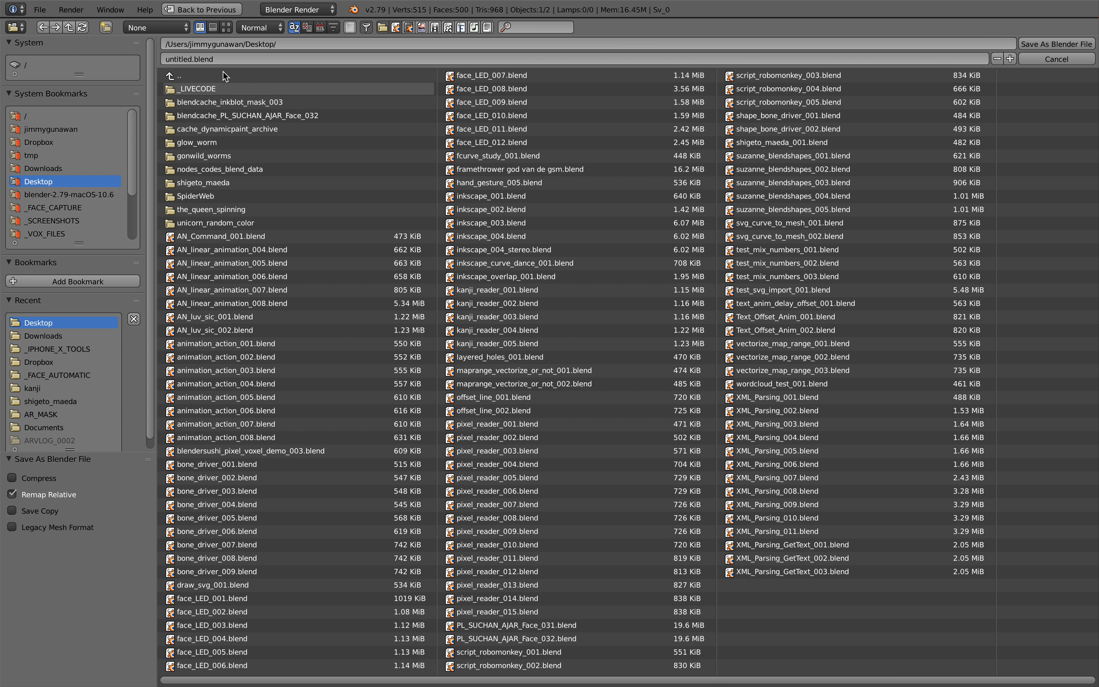
click(224, 55)
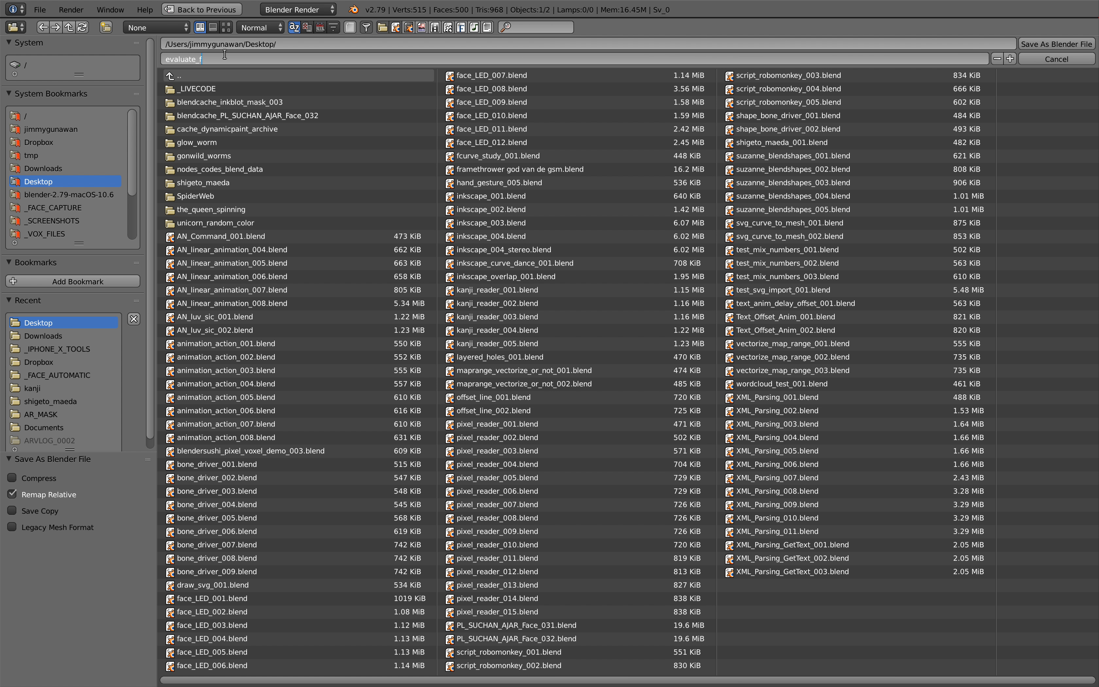
key(Return)
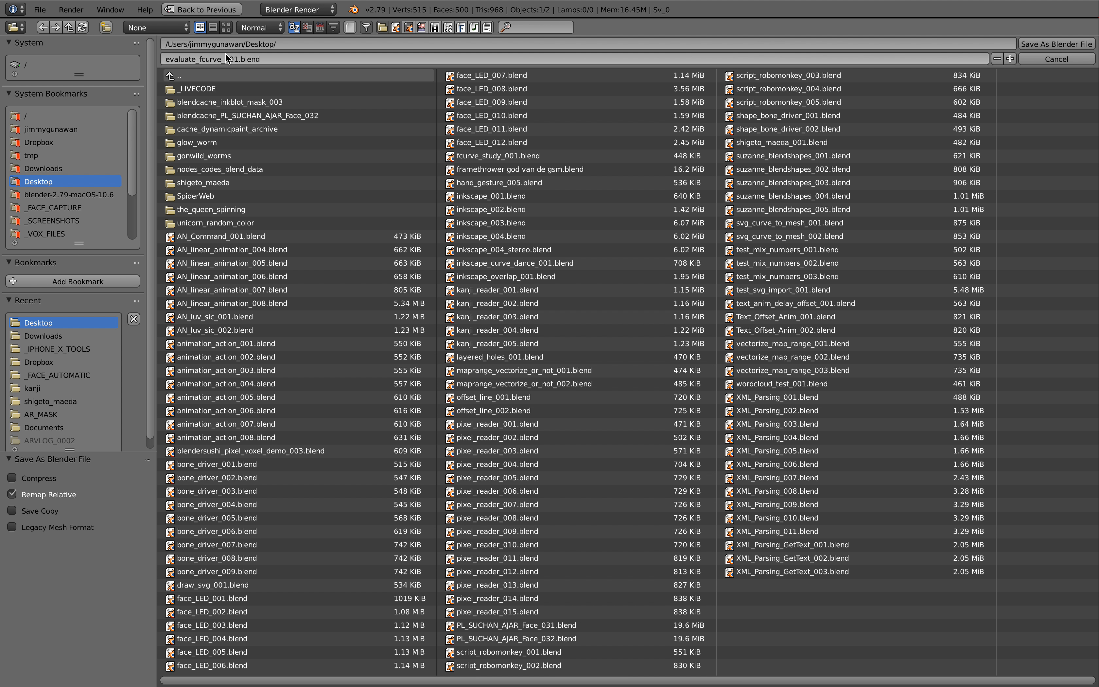
key(Return)
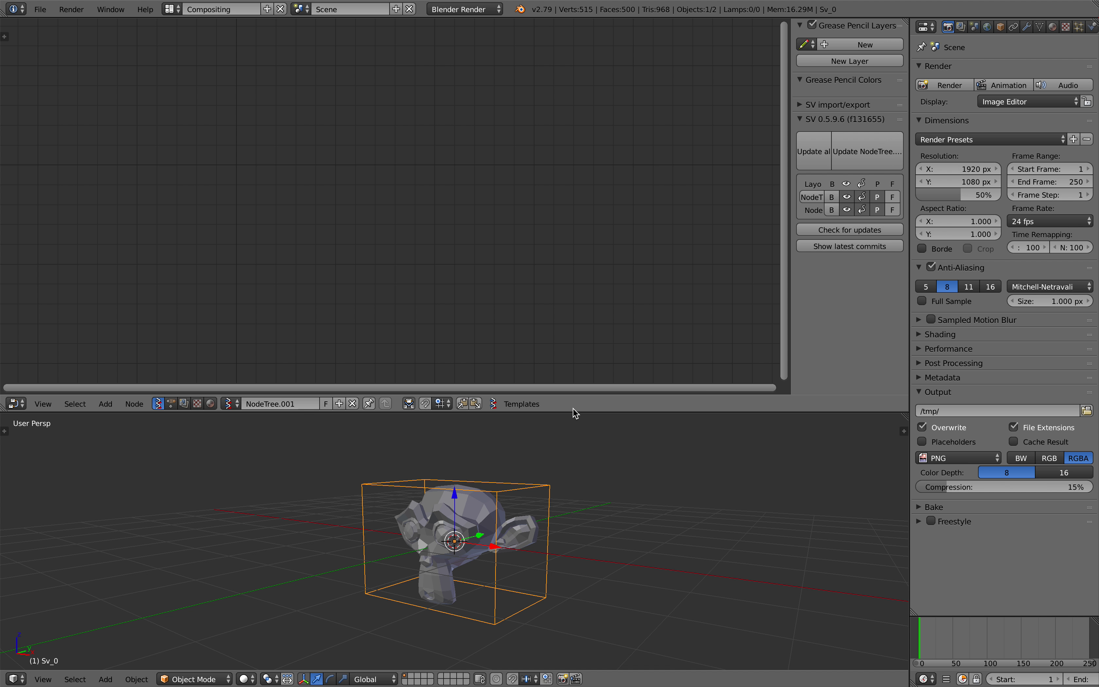
Step: Enlarge the 3D view over the node editor and show the bounding box's transform properties in a widened sidebar
drag(574, 411, 574, 305)
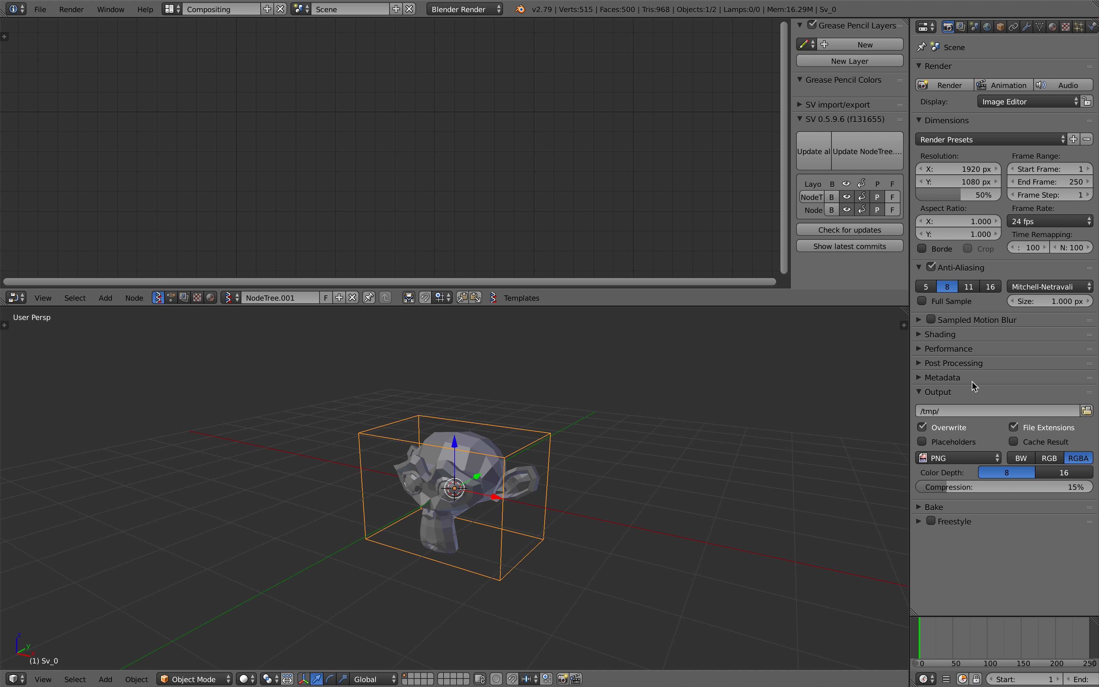
scroll(568, 499, down, 1)
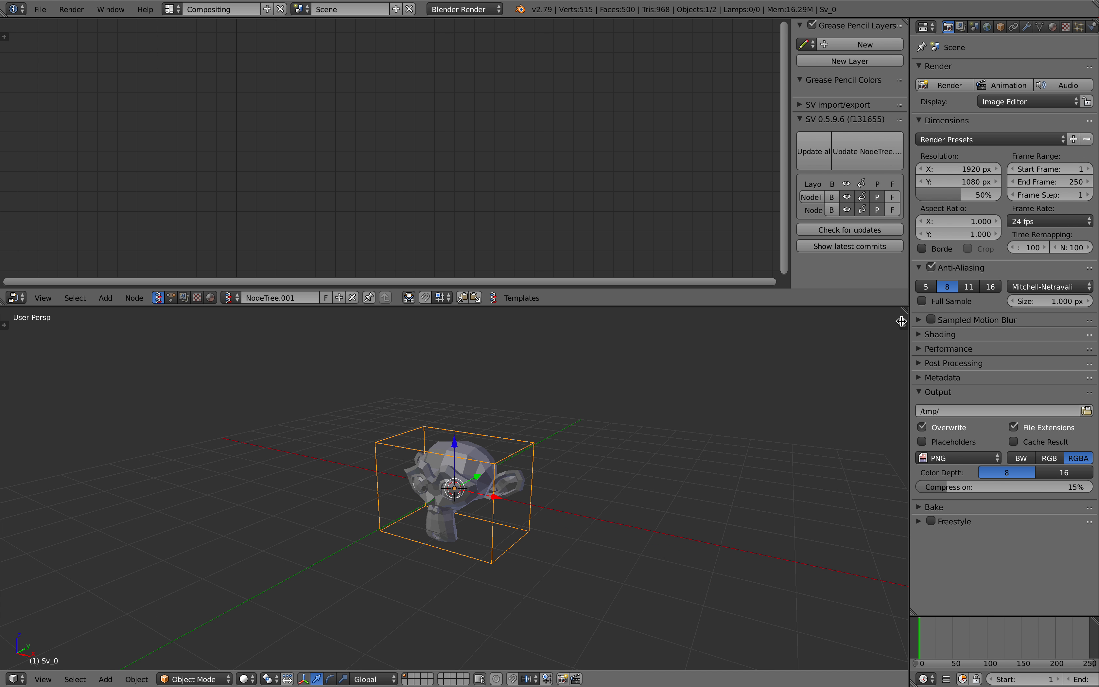
click(901, 322)
key(ctrl+s)
click(652, 363)
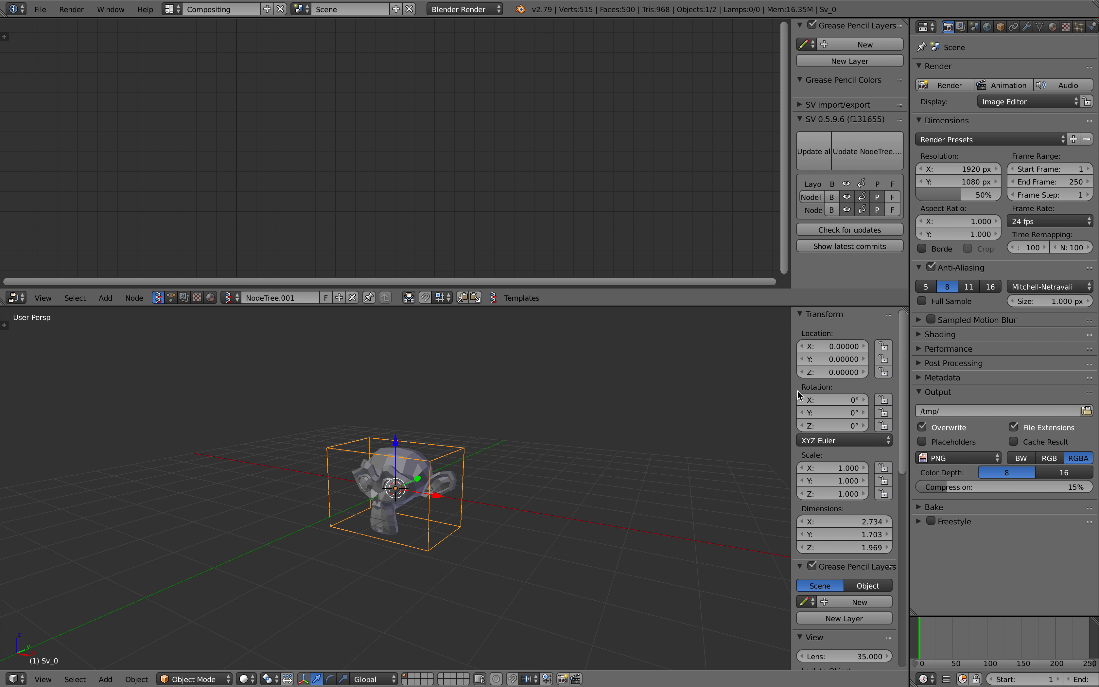
drag(790, 395, 710, 391)
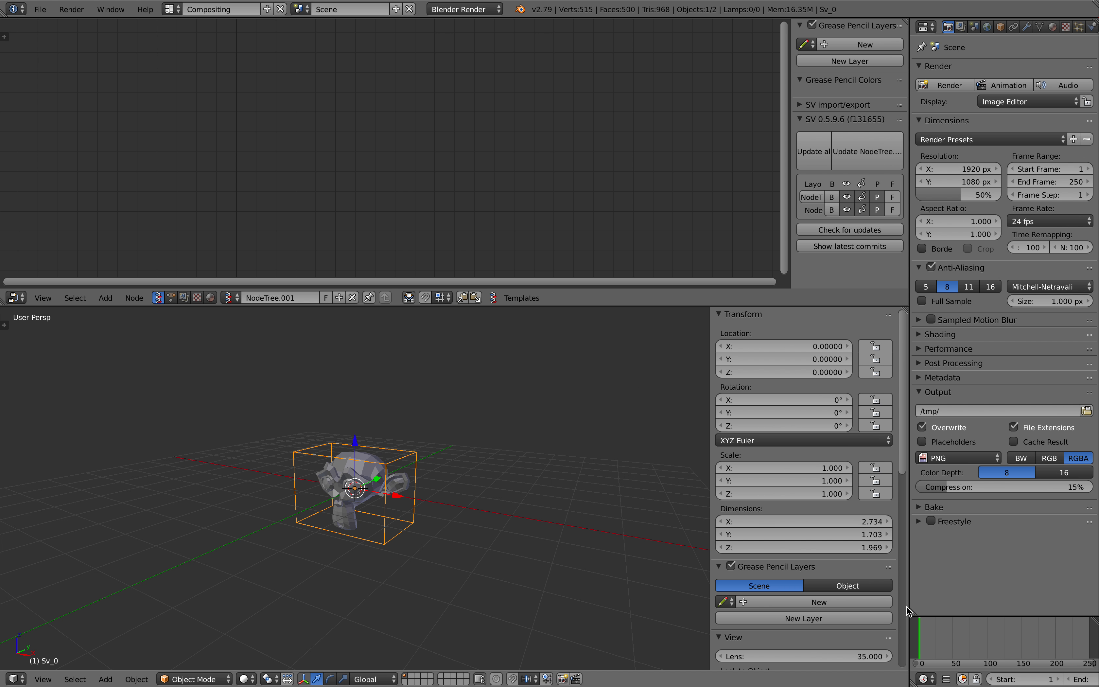
Step: Widen the properties and timeline column until the timeline's keying set controls are in view
drag(895, 605, 808, 605)
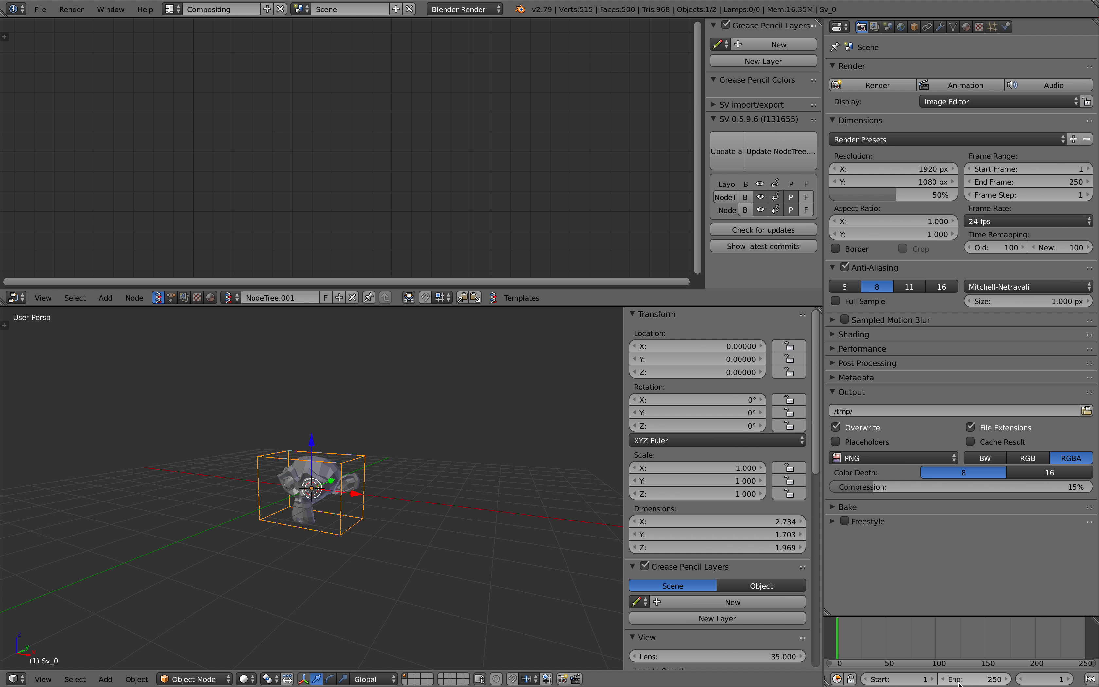
drag(824, 518, 679, 516)
scroll(1003, 680, down, 3)
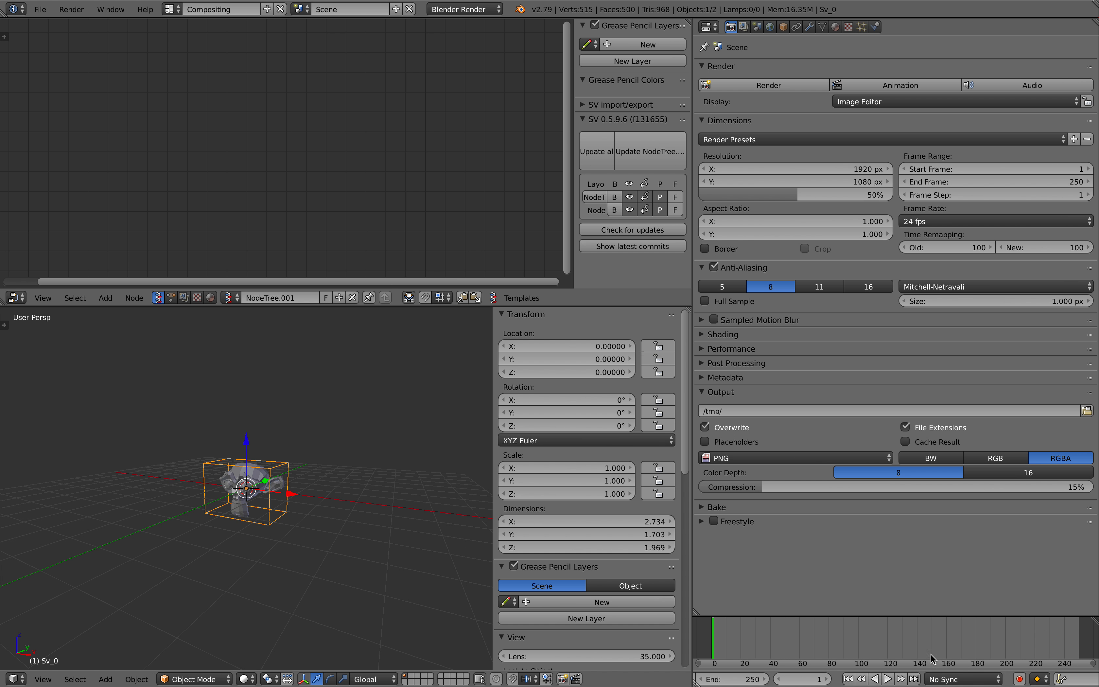
scroll(1028, 681, down, 5)
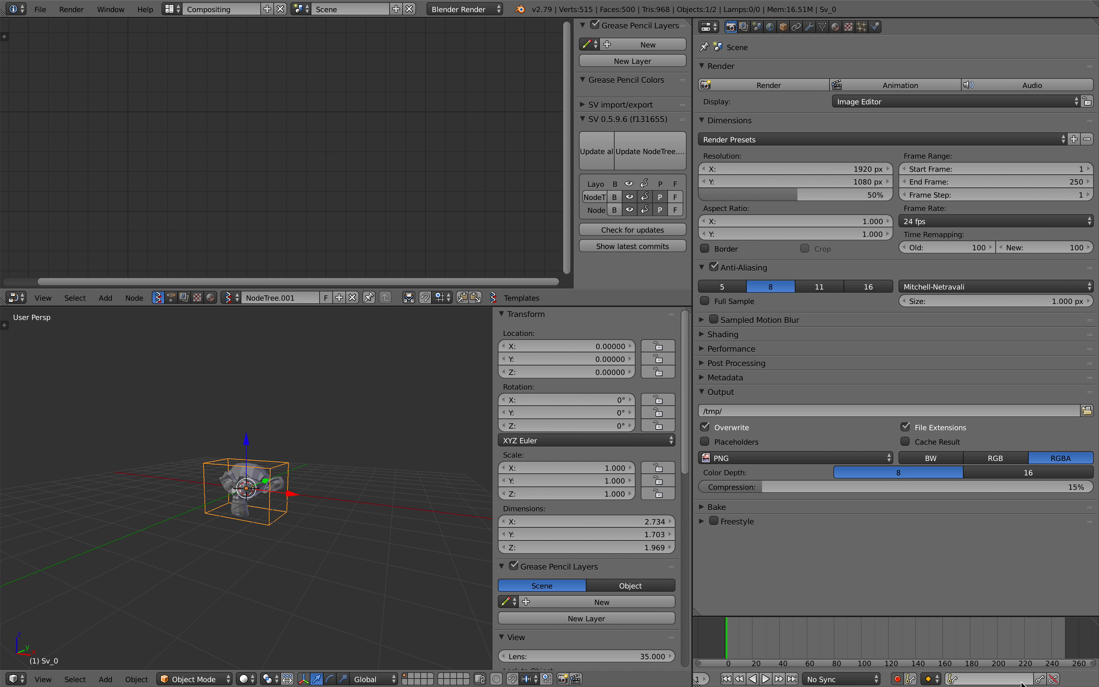
Step: Choose Location as the active keying set and insert location keyframes on the bounding box at frame 1
click(1040, 679)
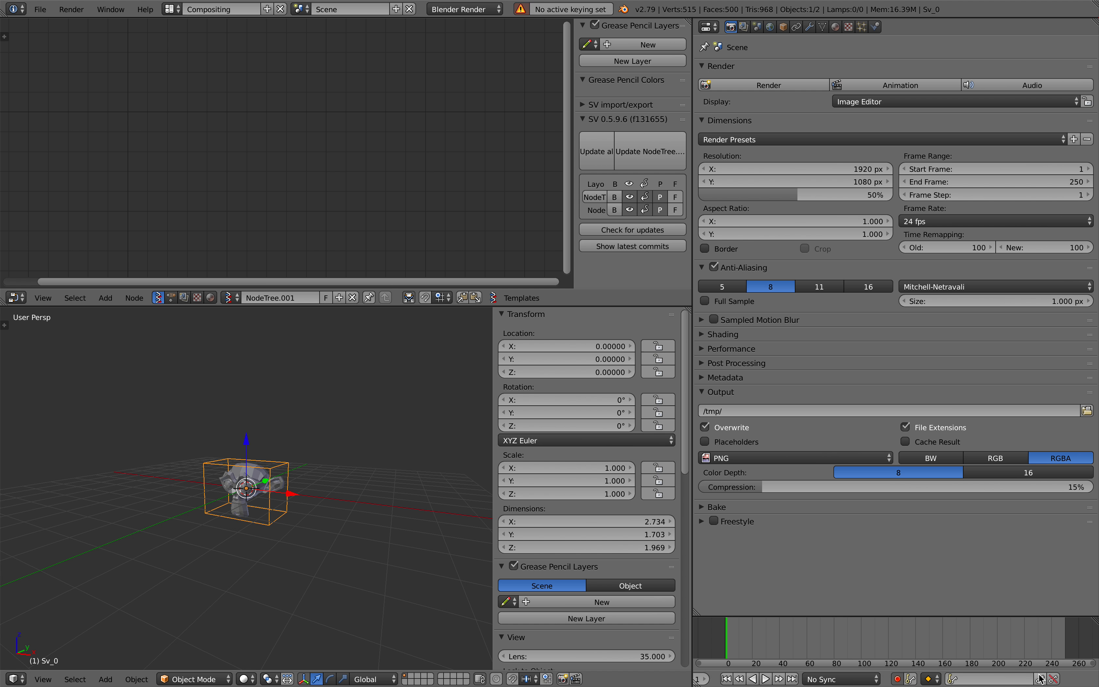
click(1041, 681)
click(969, 679)
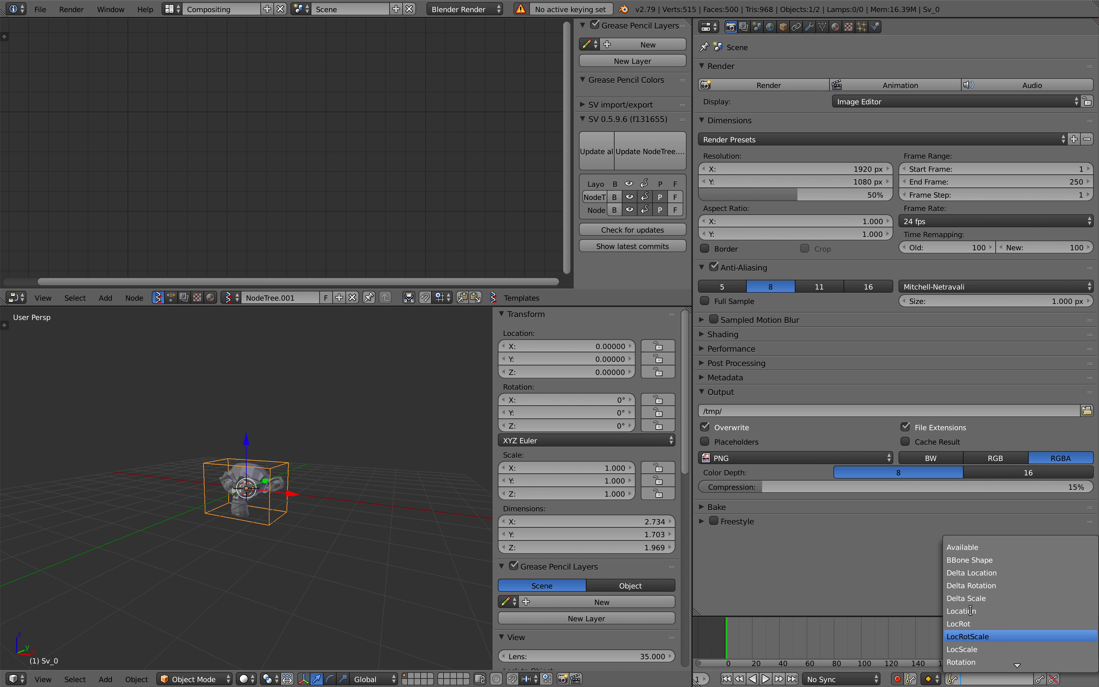
click(970, 611)
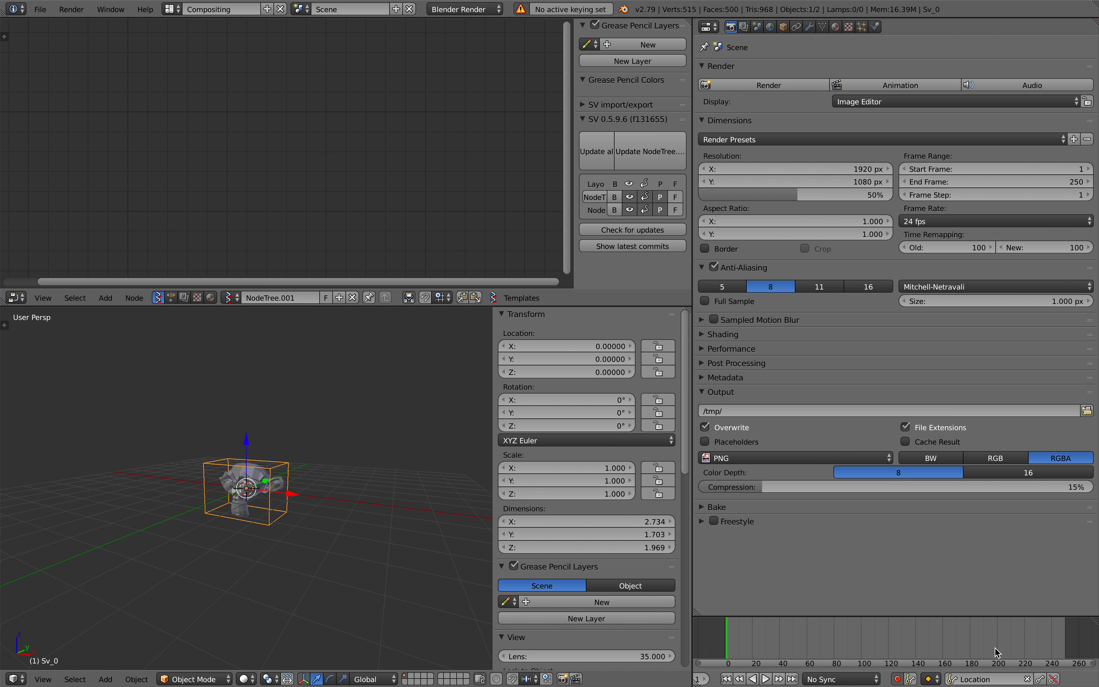
click(1039, 680)
Step: Record layered auto-keyed motion by moving the bounding box around the monkey during playback, and stop the playback
scroll(367, 508, down, 4)
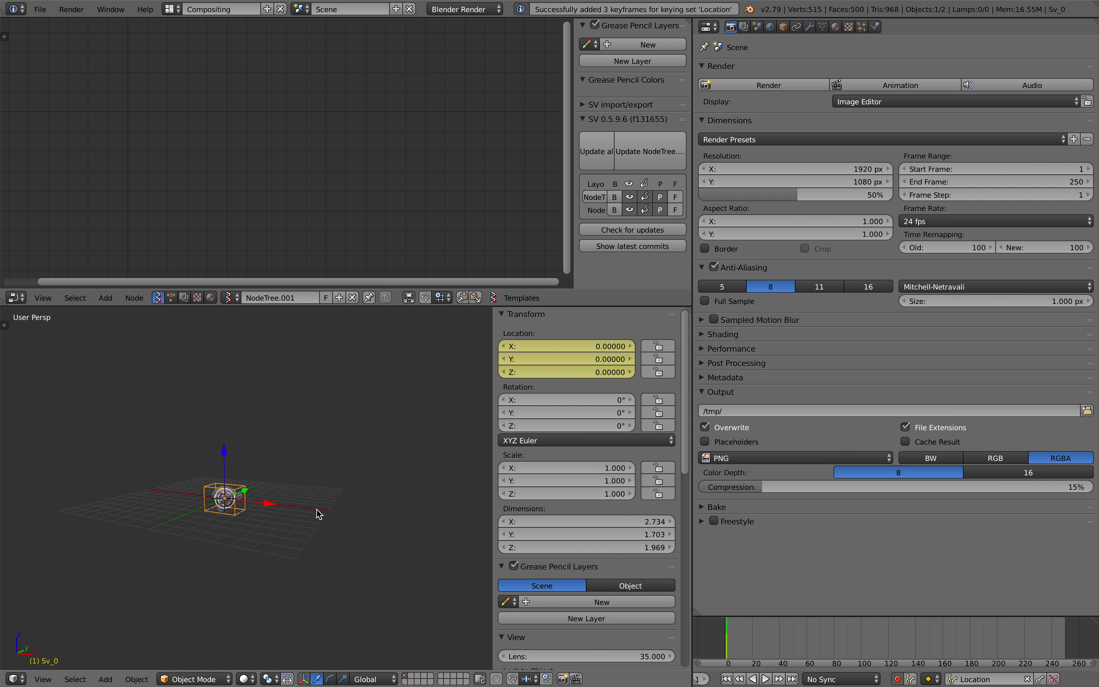
scroll(319, 510, up, 1)
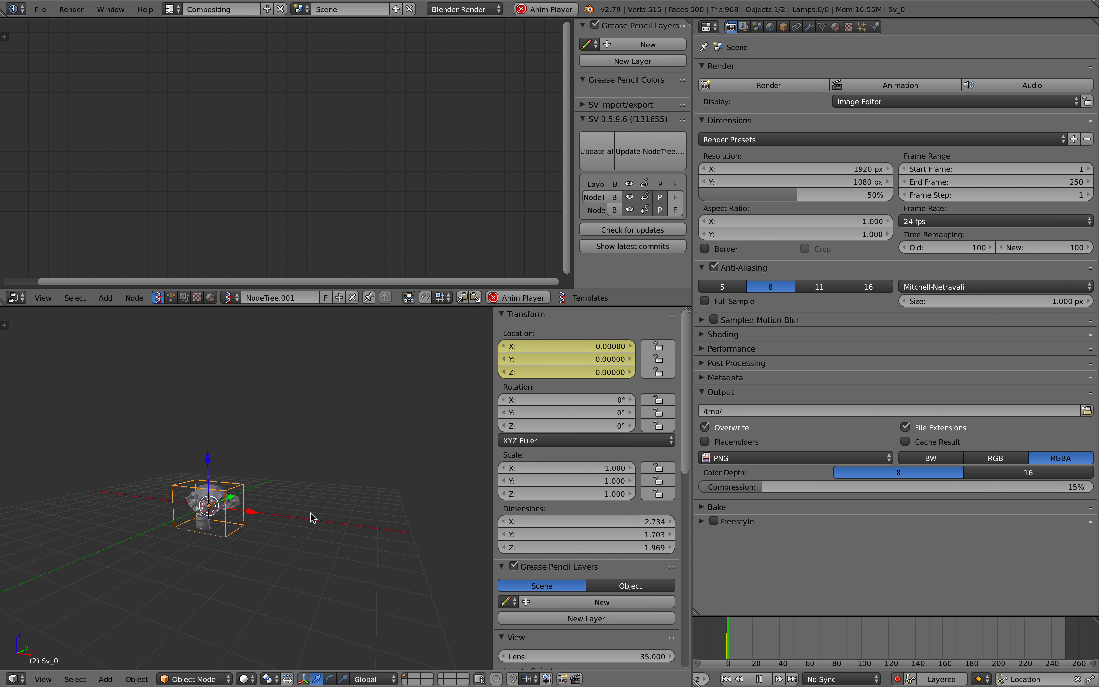
key(alt+a)
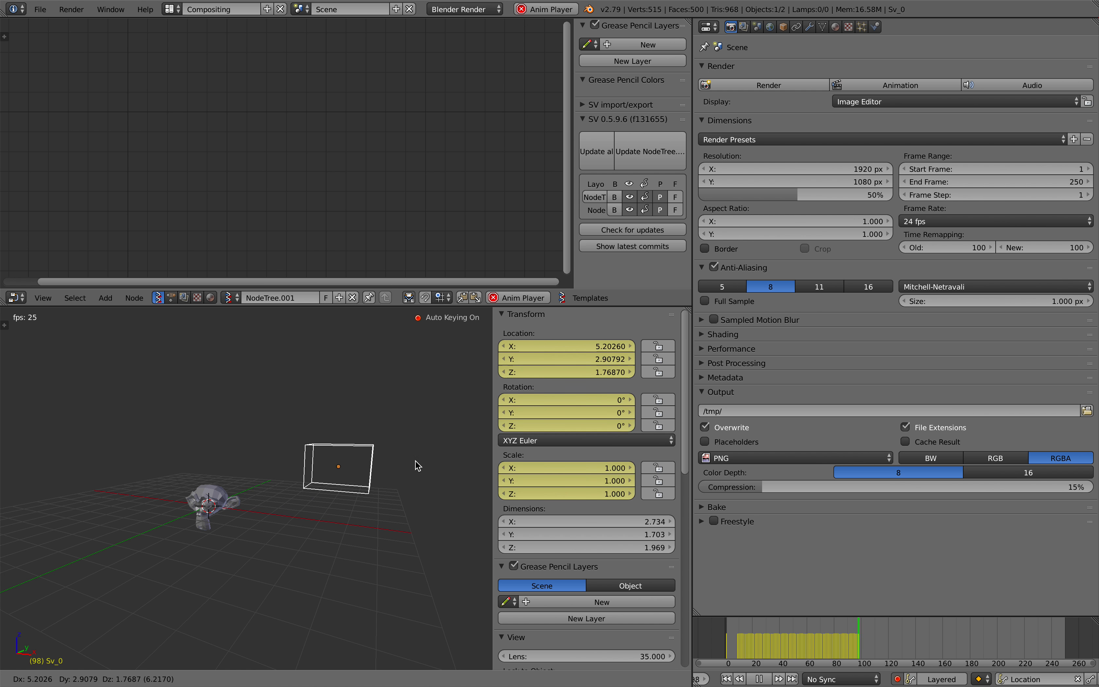
click(340, 434)
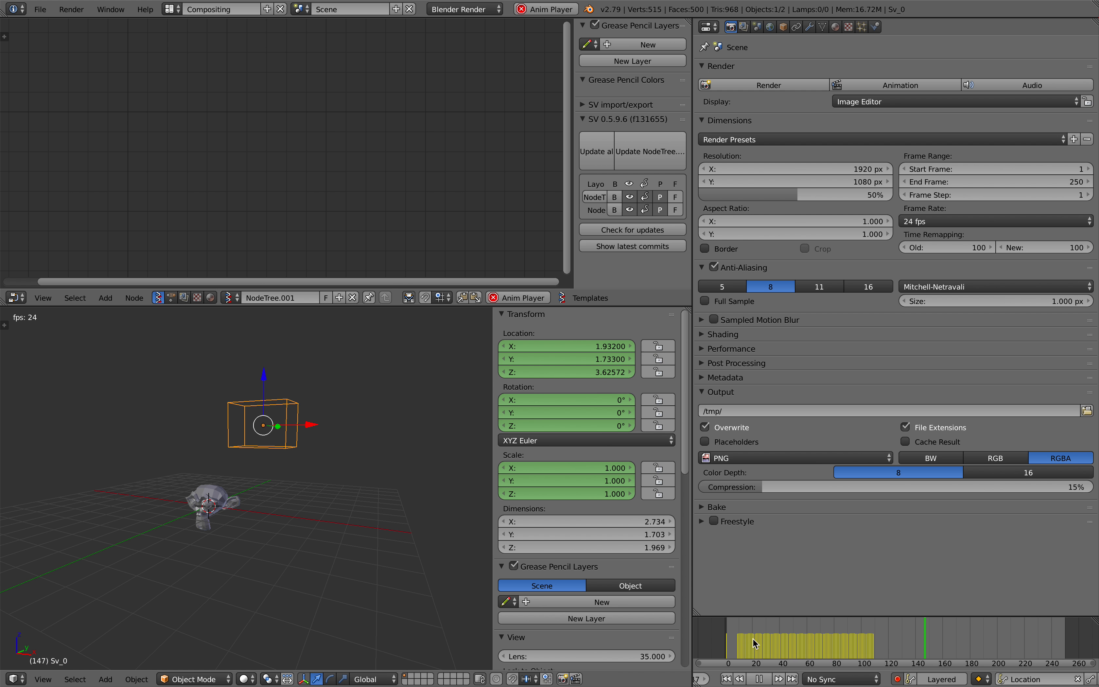
key(Escape)
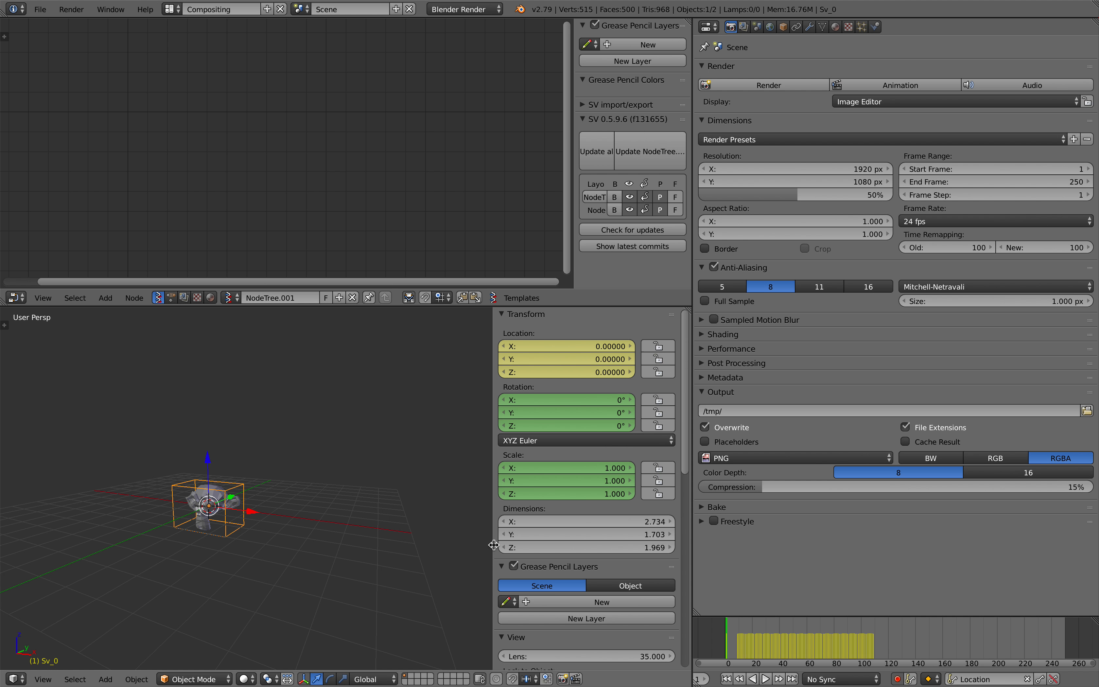
Step: With auto-keying turned off, delete the bounding box's location keyframes at frame 1 and scrub to frame 49
click(903, 679)
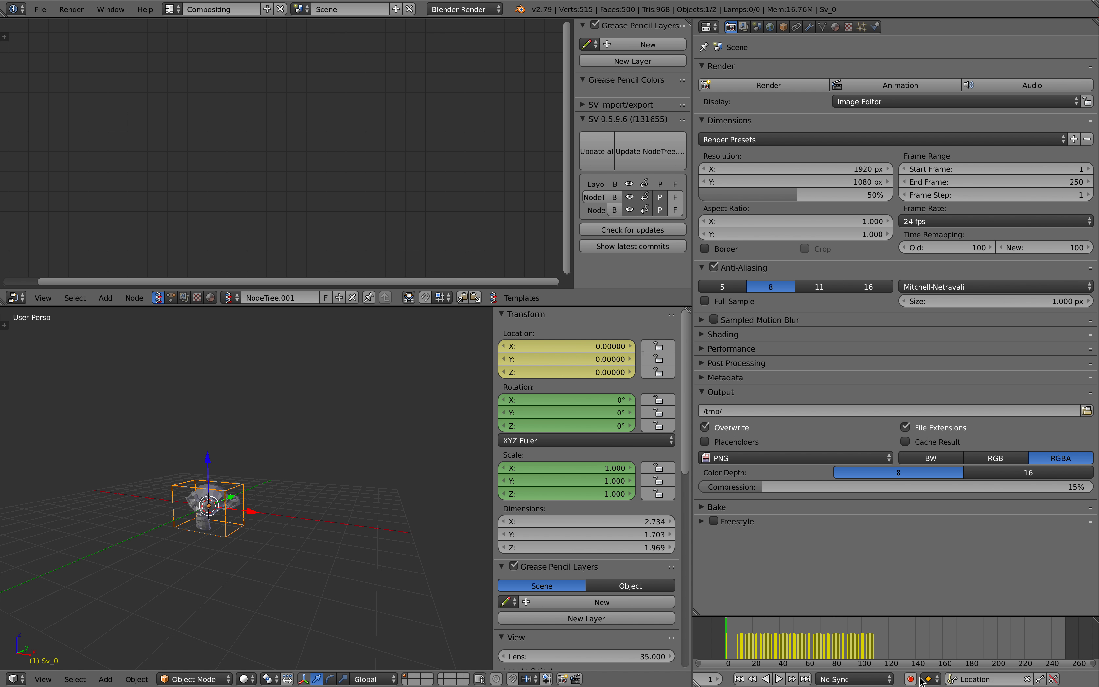
click(1052, 679)
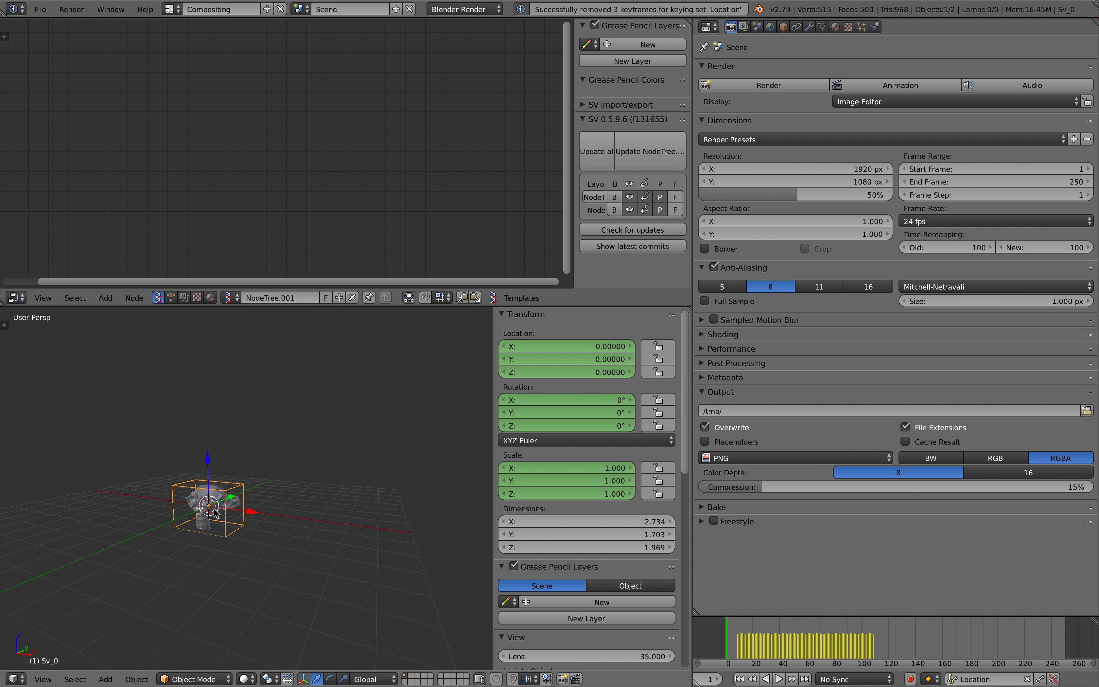
drag(736, 627, 795, 627)
shift+middle_drag(251, 451, 277, 464)
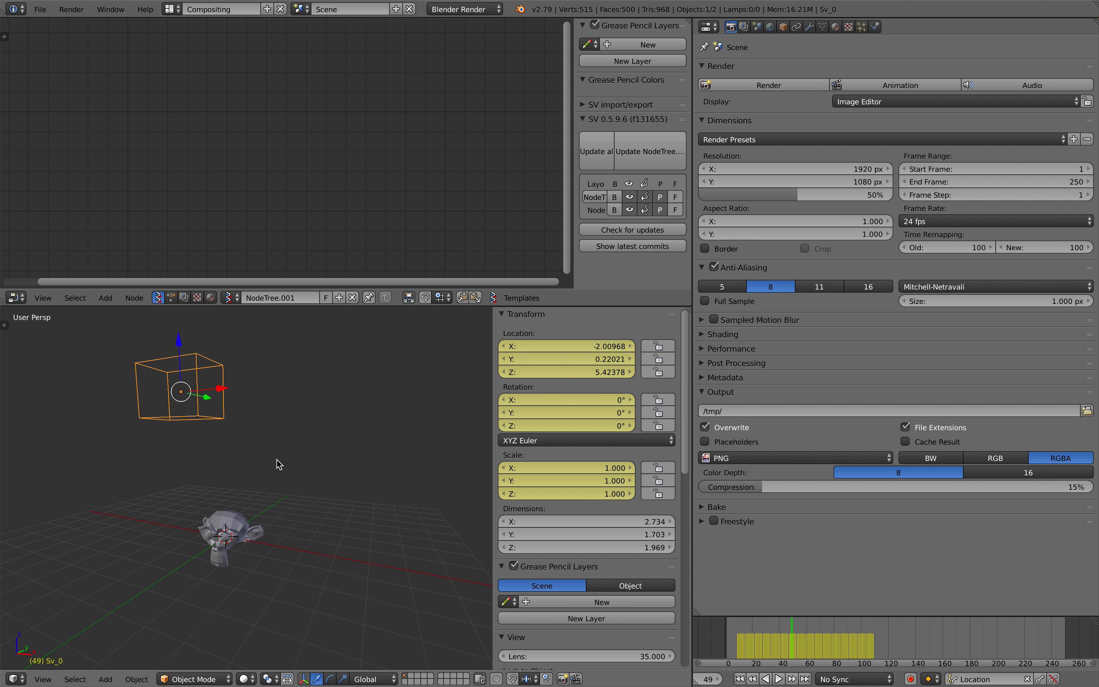
Step: Save the file as a new version with the number in its name increased by one
click(40, 9)
click(68, 123)
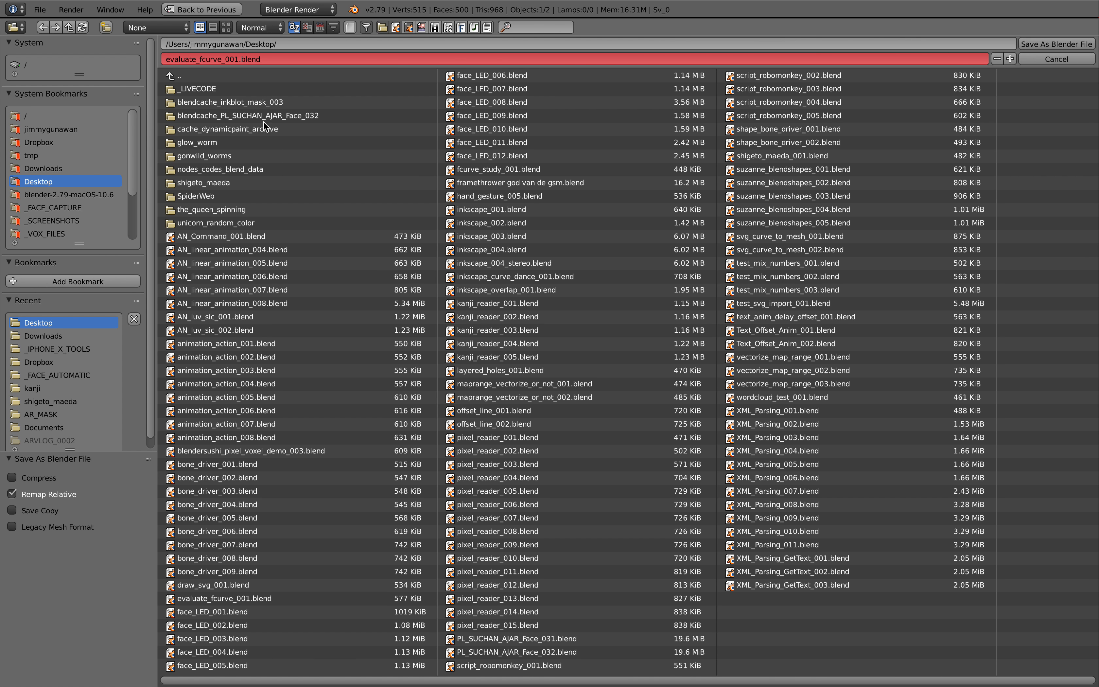
click(1009, 59)
click(1028, 48)
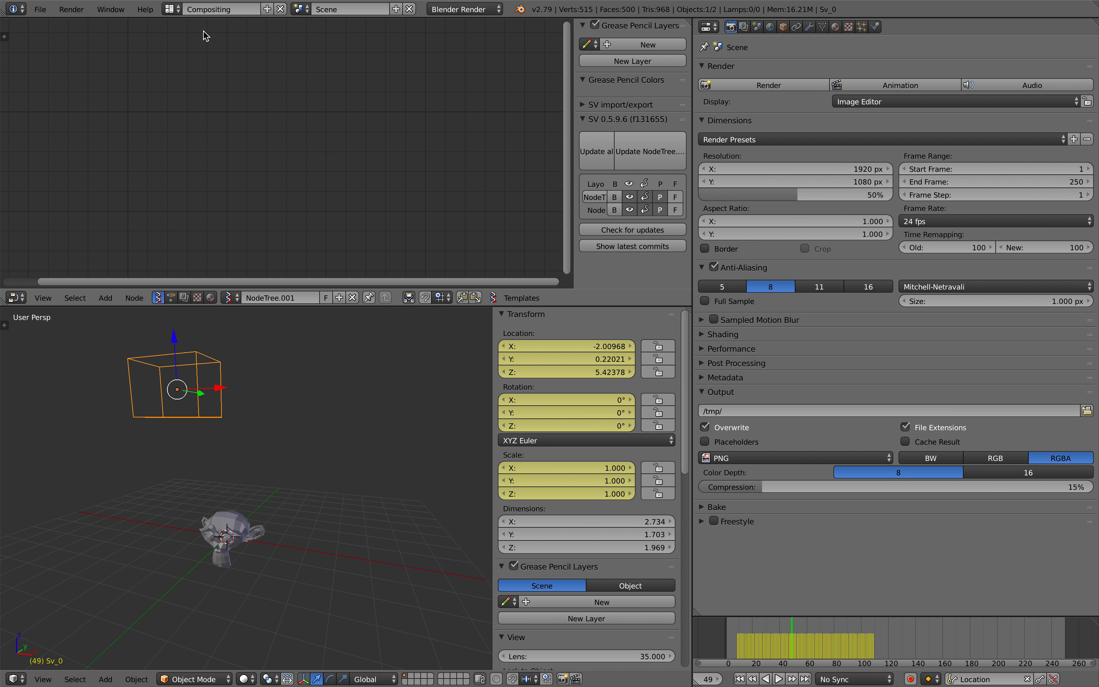
Step: Switch to the Animation screen layout and enlarge the graph editor upward and sideways around the recorded curves
click(171, 9)
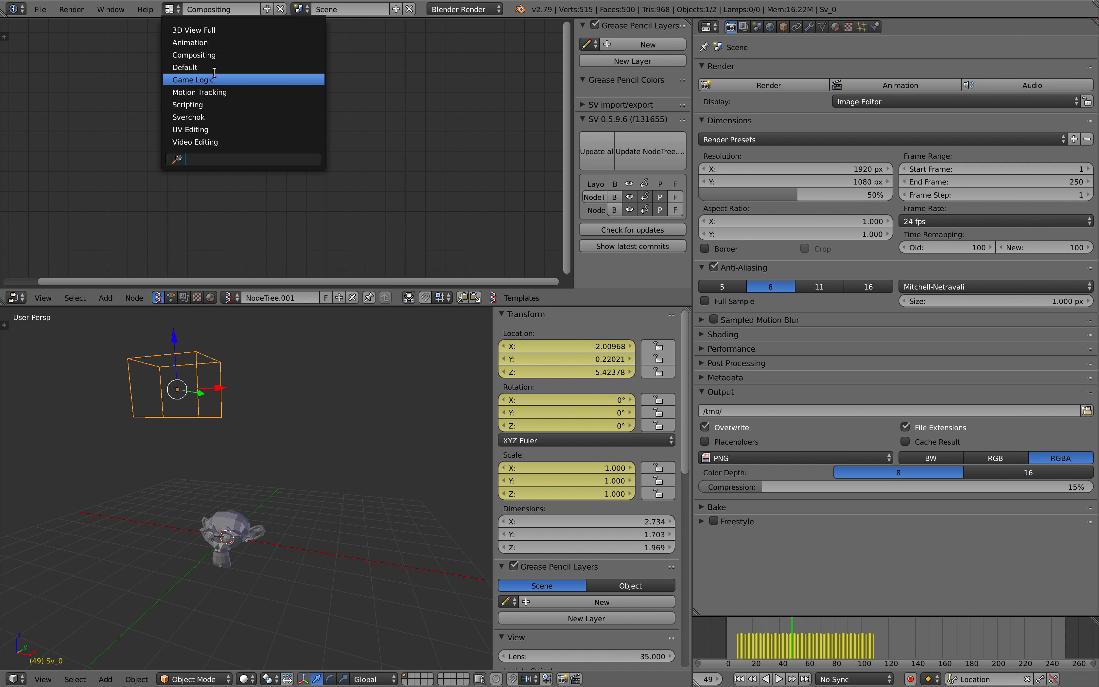
click(209, 42)
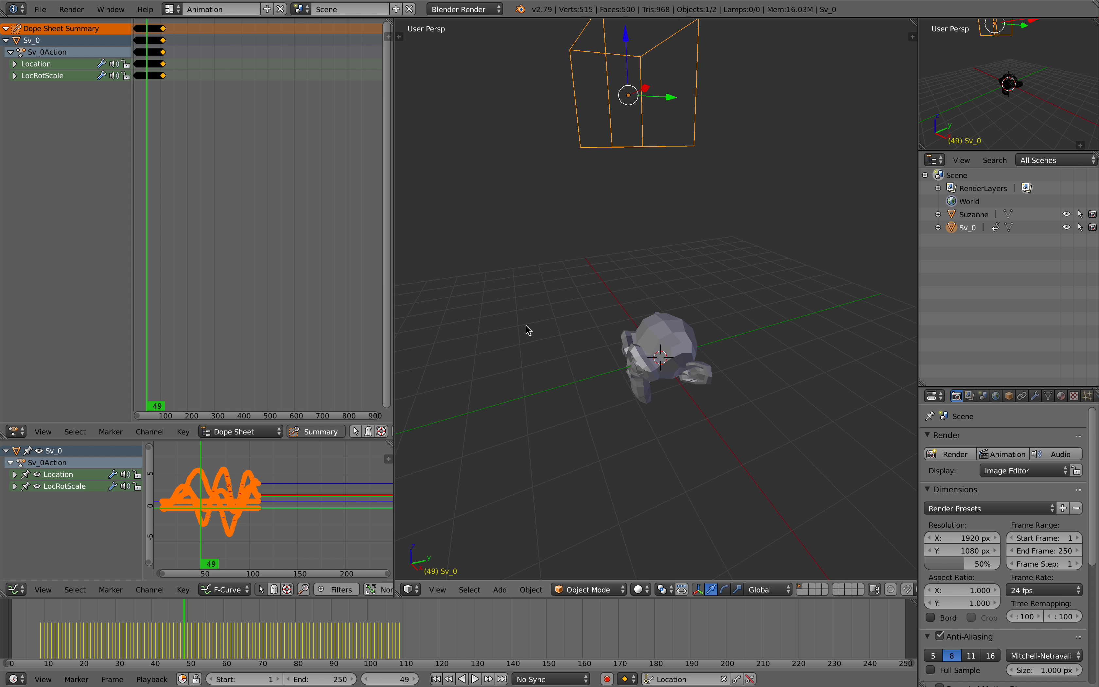
drag(351, 439, 341, 313)
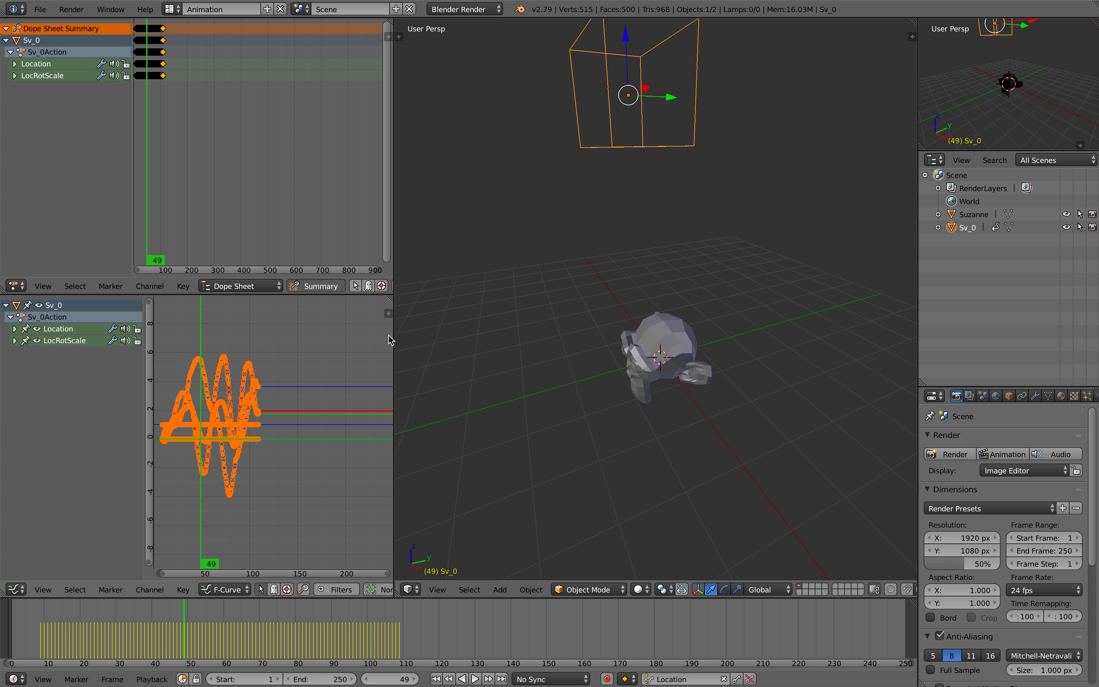
drag(393, 341, 525, 346)
middle_drag(330, 418, 342, 417)
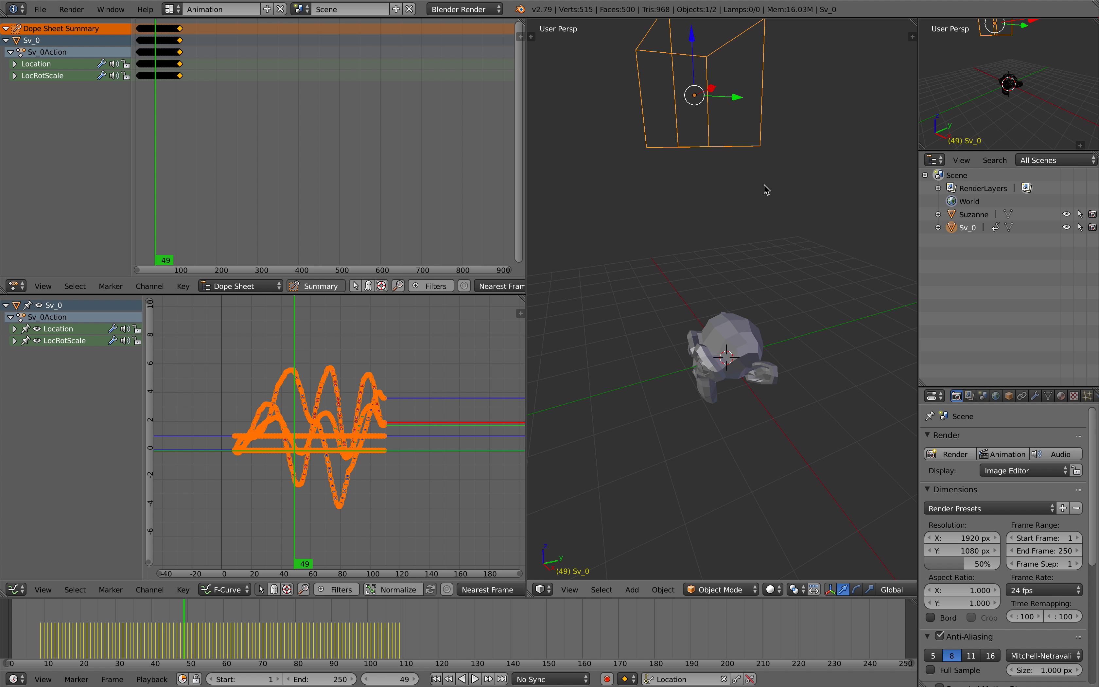
Step: Show the bounding box's transform properties and clear all its rotation and scale keyframes, keeping the location ones
middle_drag(764, 185, 732, 174)
click(912, 37)
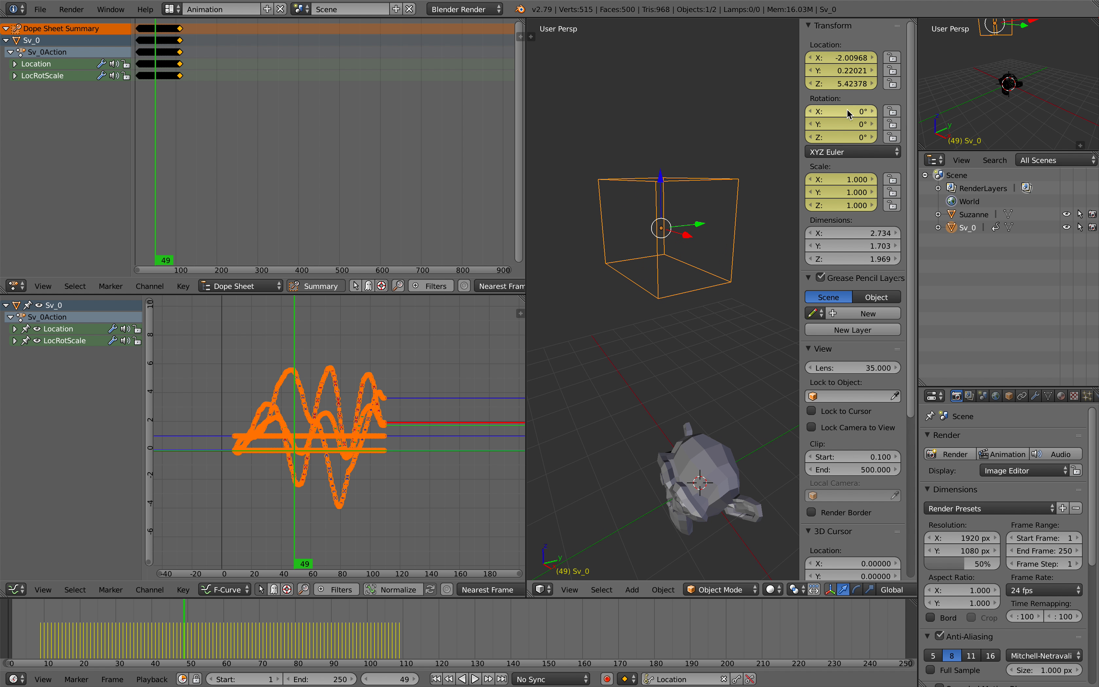
right_click(847, 117)
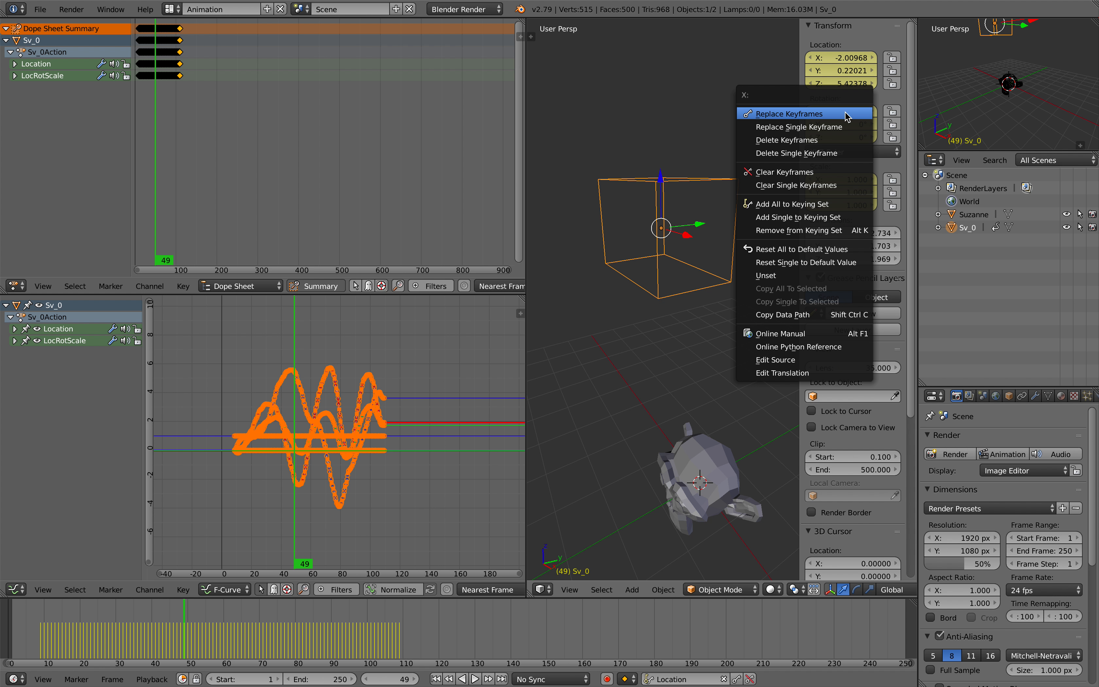
click(830, 140)
right_click(845, 135)
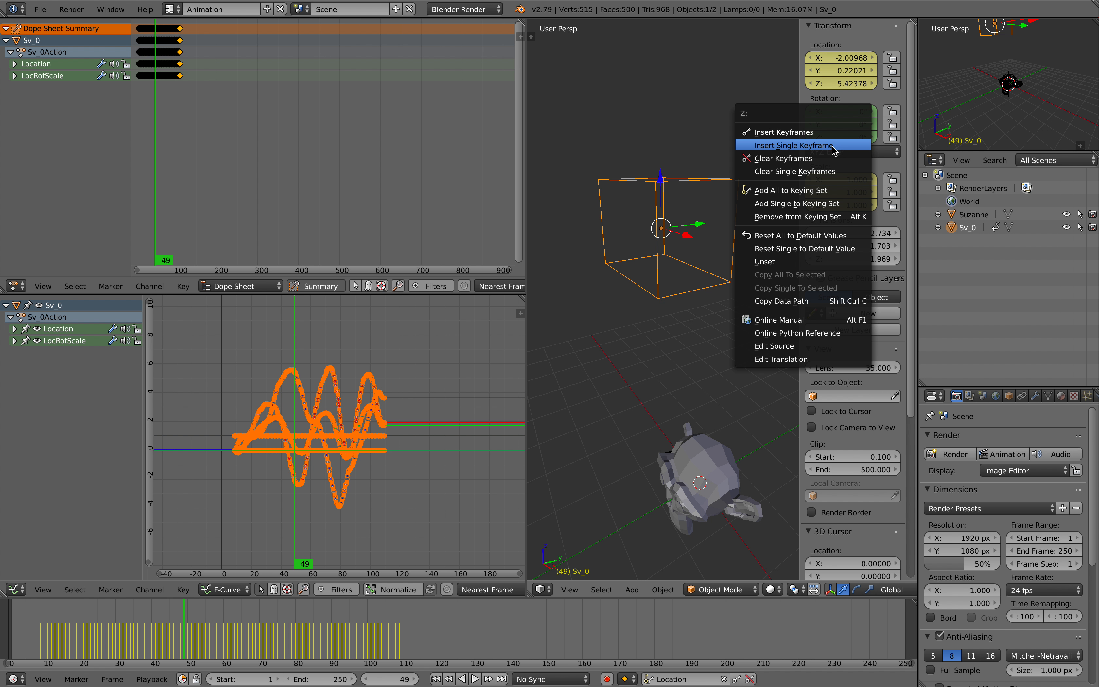
click(834, 159)
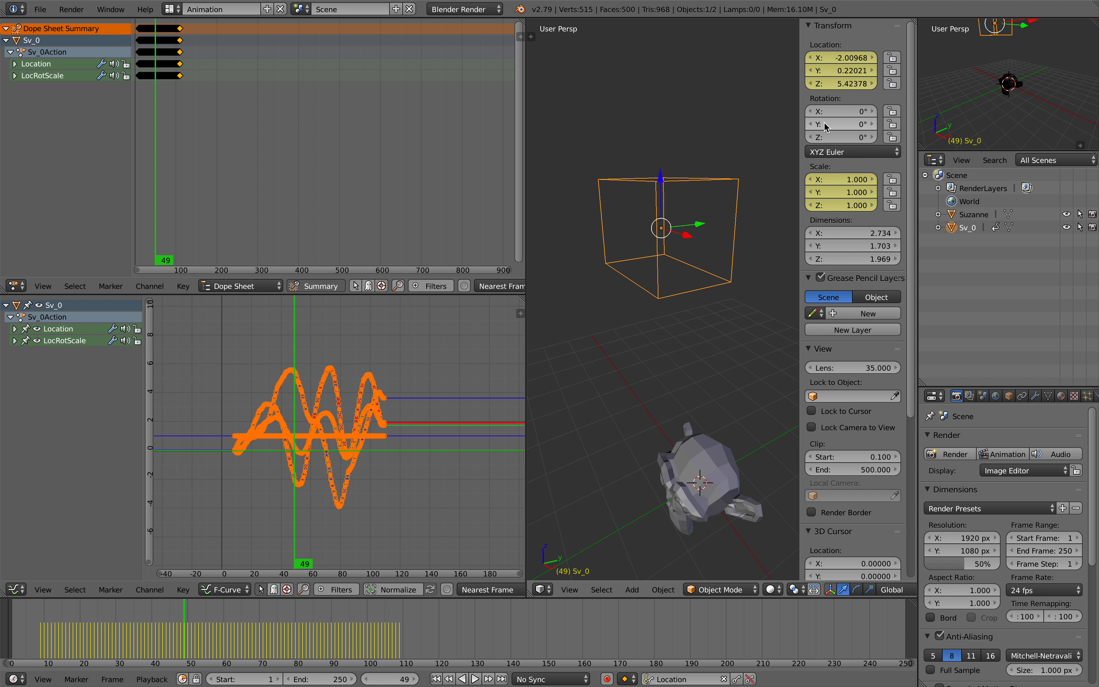
right_click(832, 182)
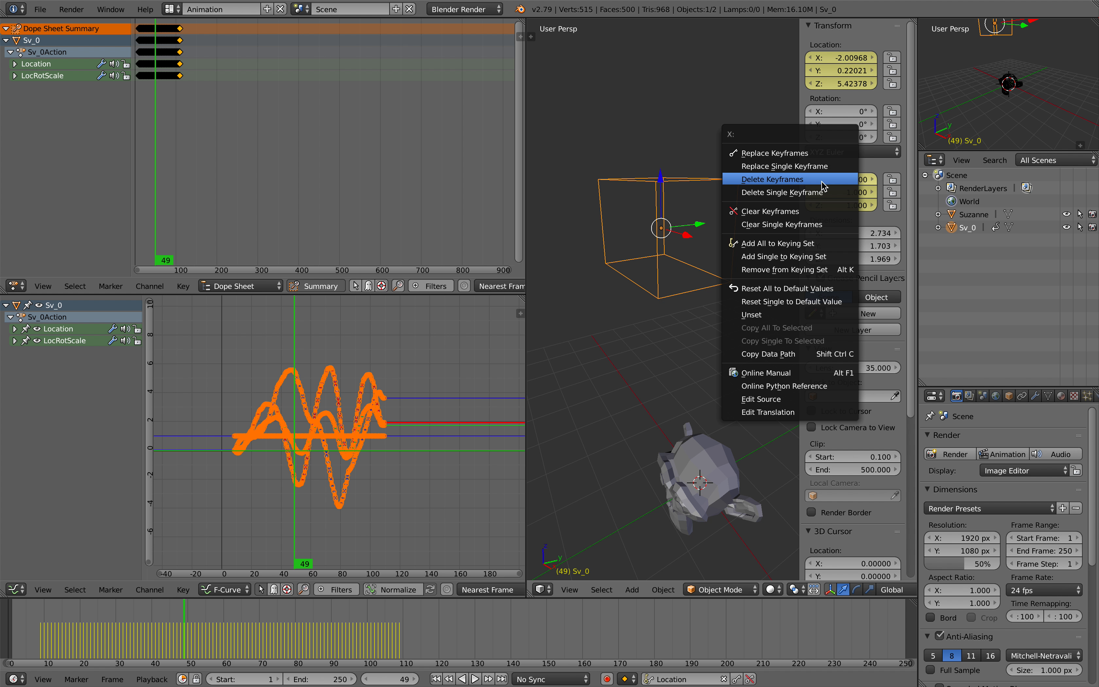
click(817, 211)
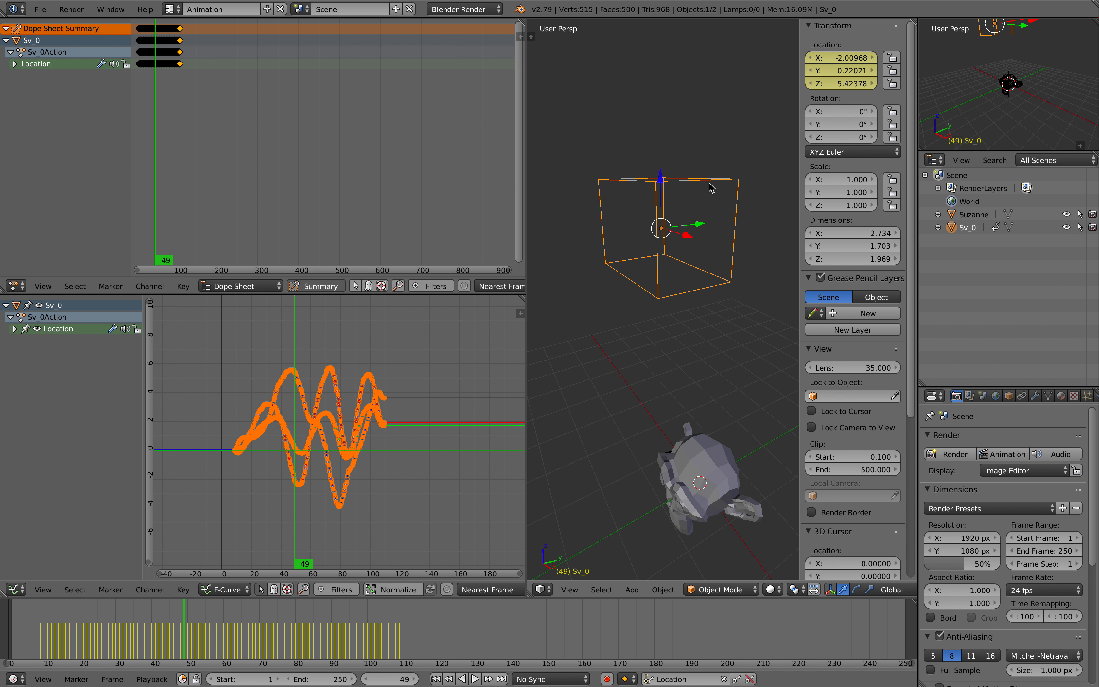
Step: Save the cleaned-up animation over the current file version
middle_drag(709, 183, 717, 183)
shift+scroll(701, 196, up, 3)
key(ctrl+s)
click(702, 200)
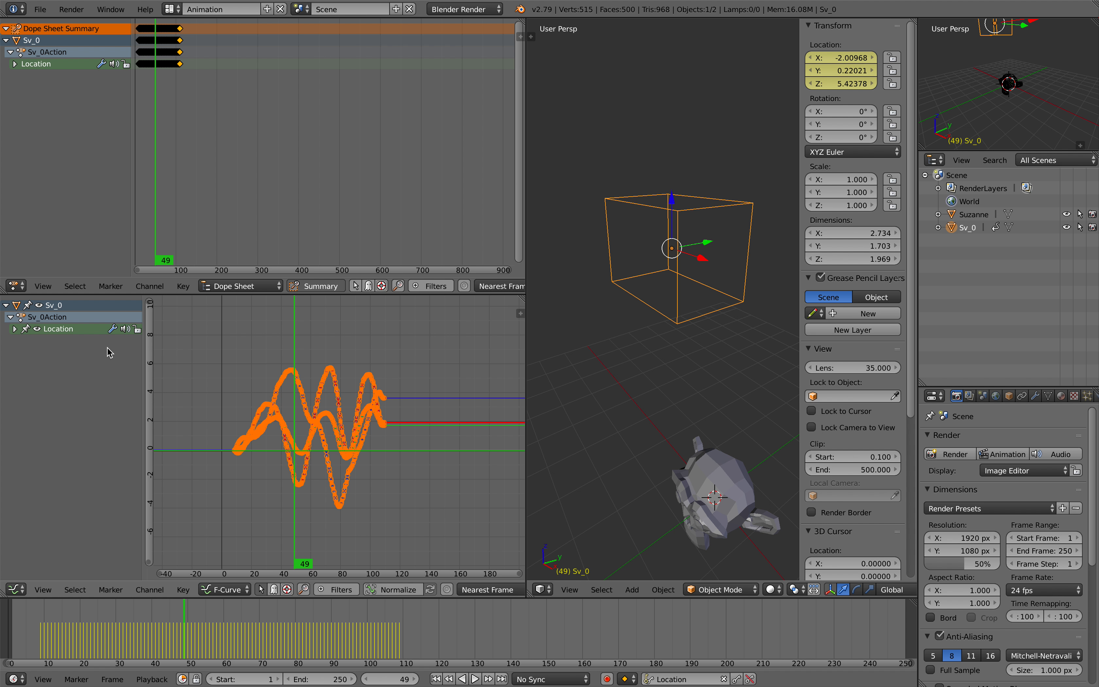
Step: Expand the Location group into its X, Y and Z curves, zoom in on them, and play the animation briefly
click(14, 329)
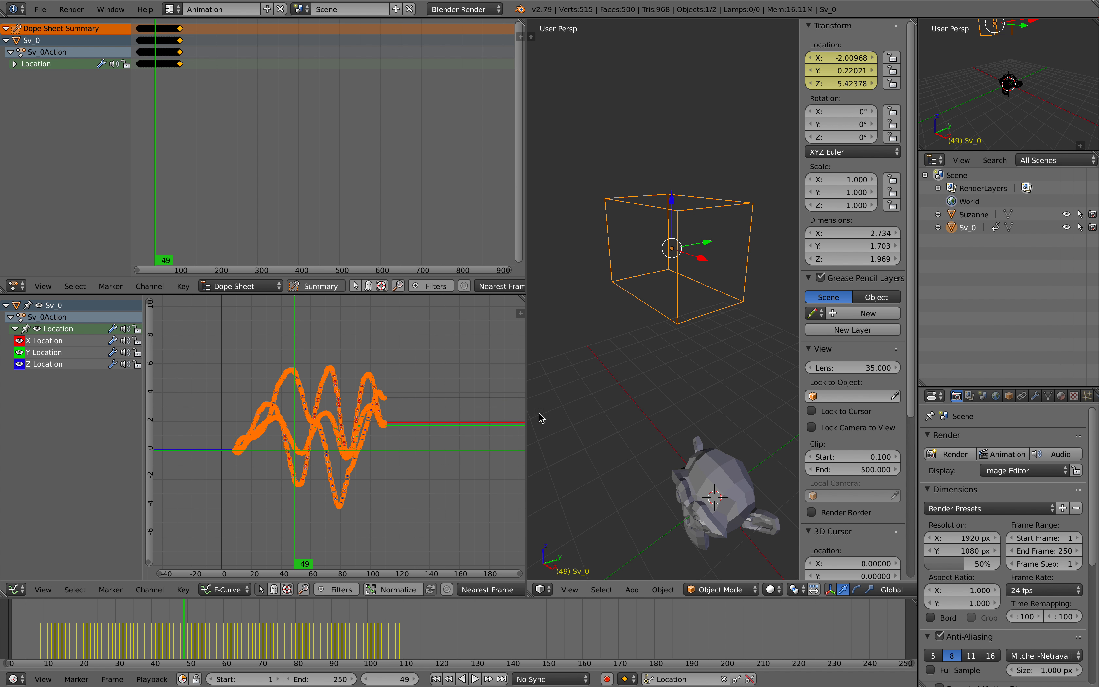
scroll(438, 406, up, 5)
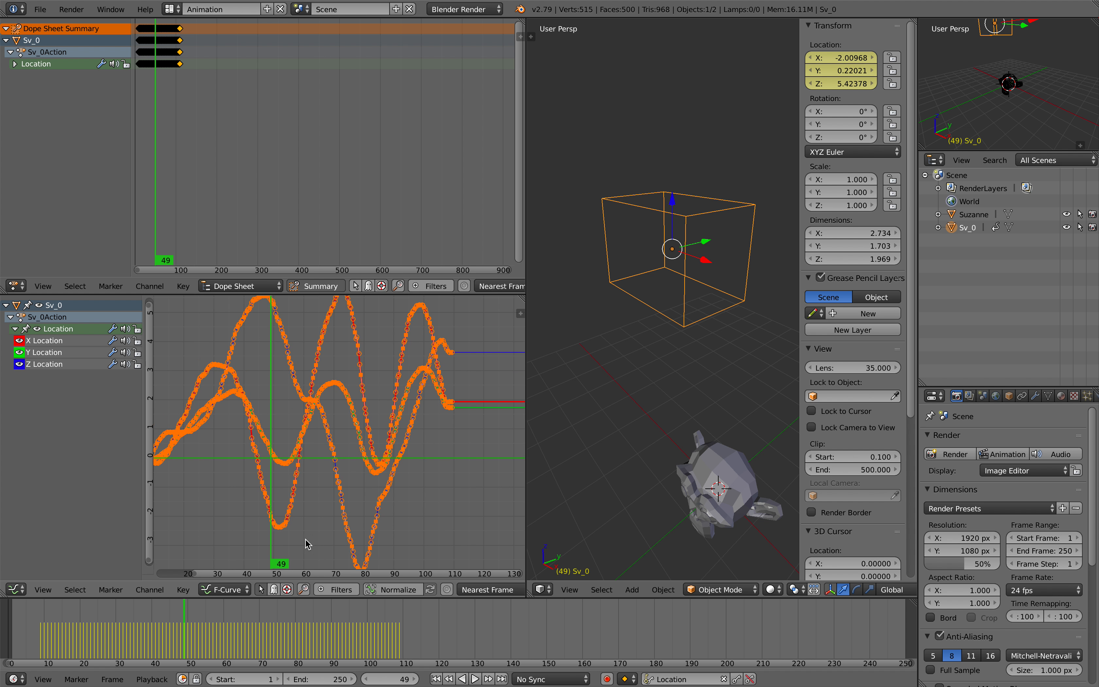
key(Home)
key(alt+a)
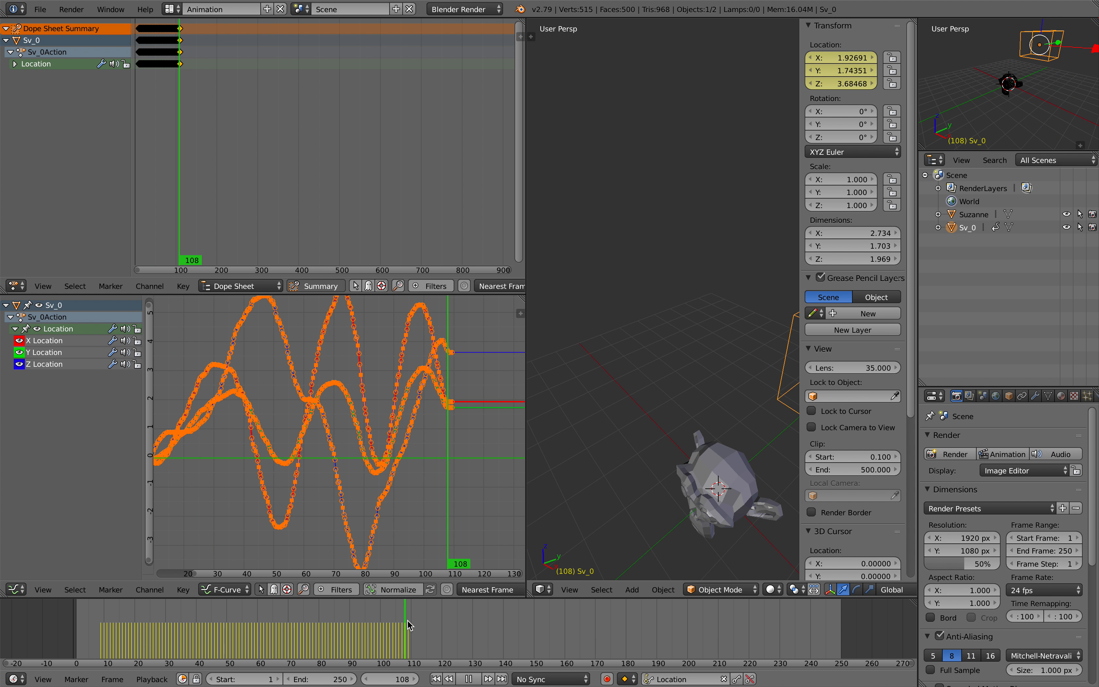
key(alt+a)
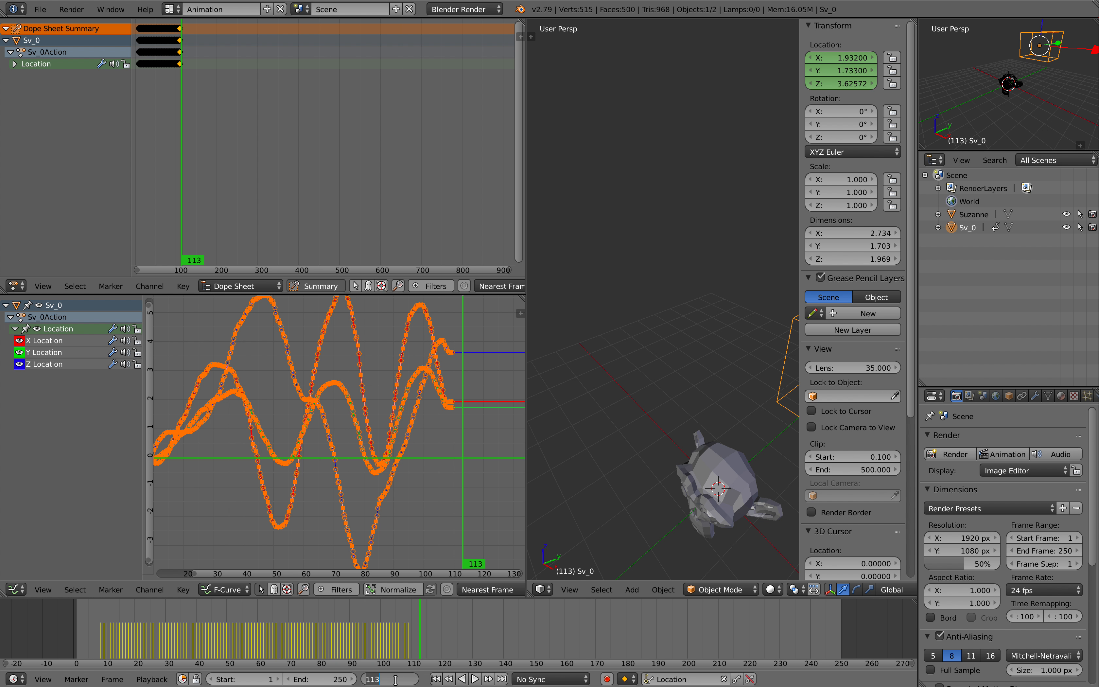
Step: Set the scene's end frame to 120 and scrub to frame 42 with the whole bounding box in view
click(340, 679)
text(120)
key(Return)
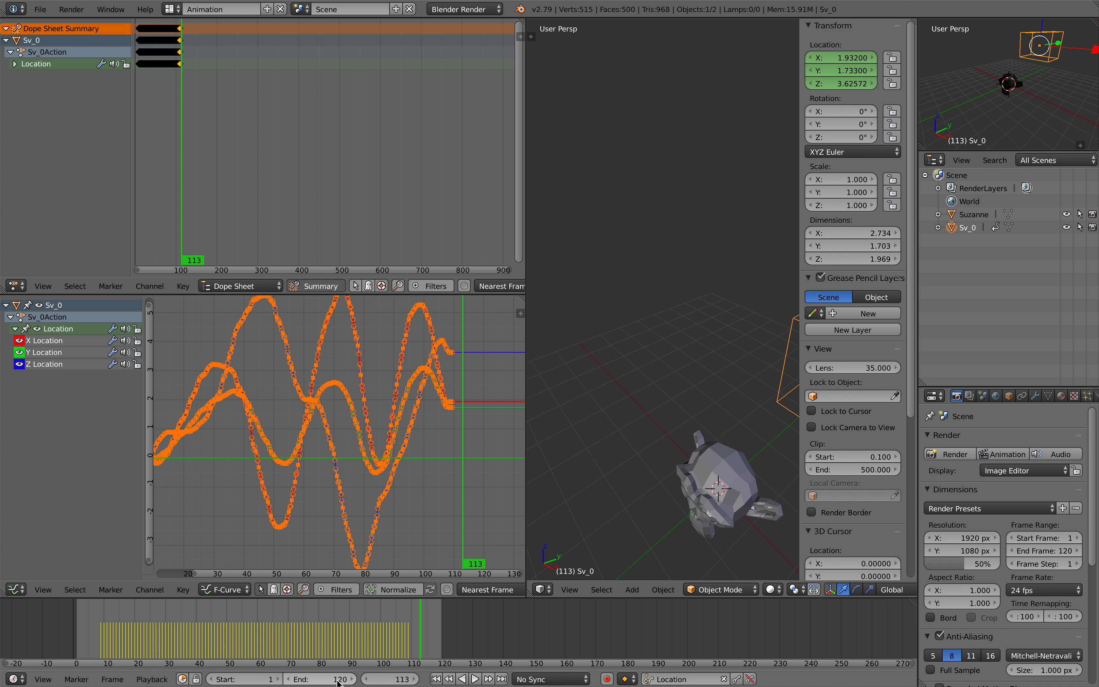
drag(112, 632, 203, 611)
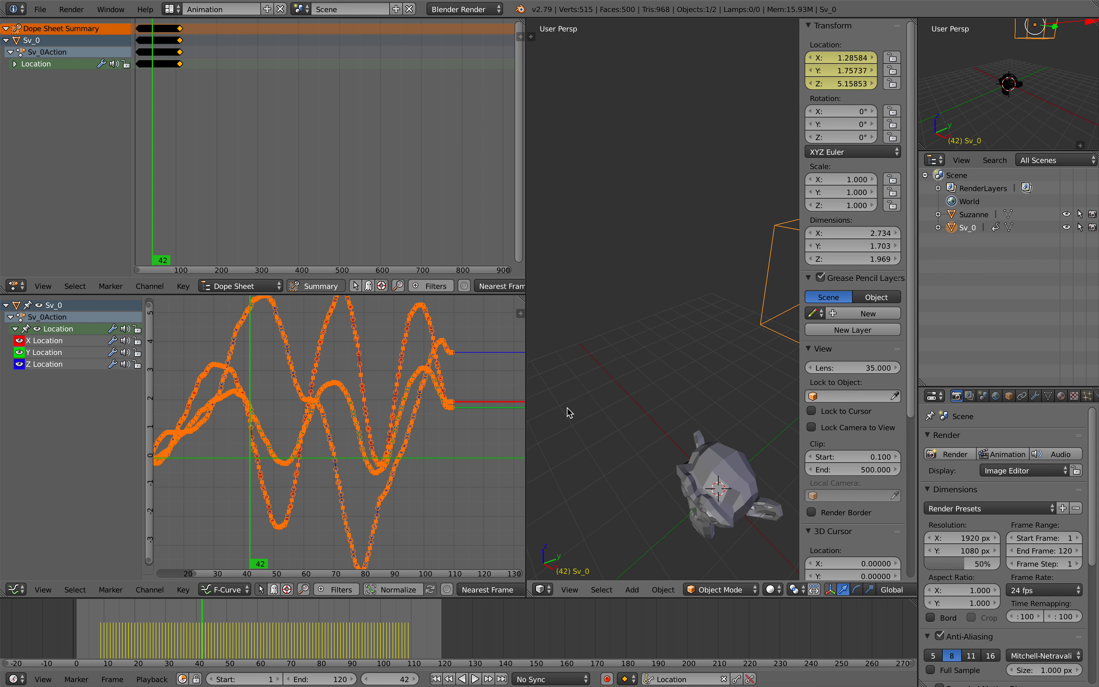
scroll(619, 389, down, 3)
middle_drag(622, 389, 808, 313)
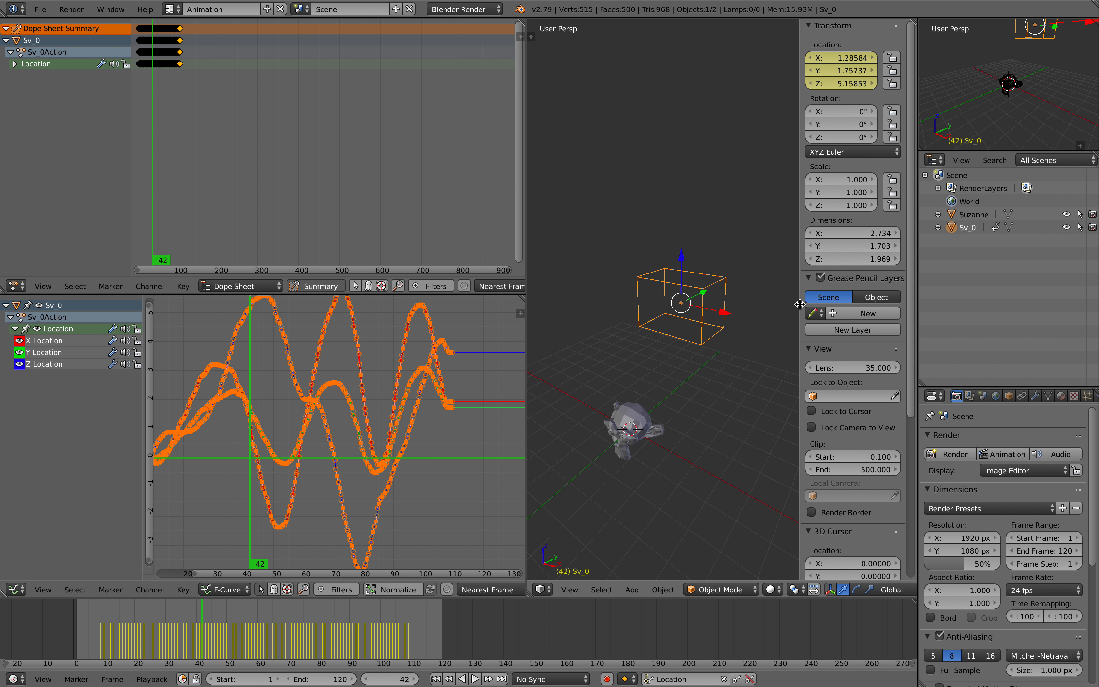
Step: Hide the 3D view's properties sidebar and save the file over the existing version
drag(800, 305, 930, 316)
key(ctrl+s)
click(770, 312)
Step: Play and scrub the bounding box's animation, and zoom the dope sheet to inspect its location keyframes
key(alt+a)
click(123, 614)
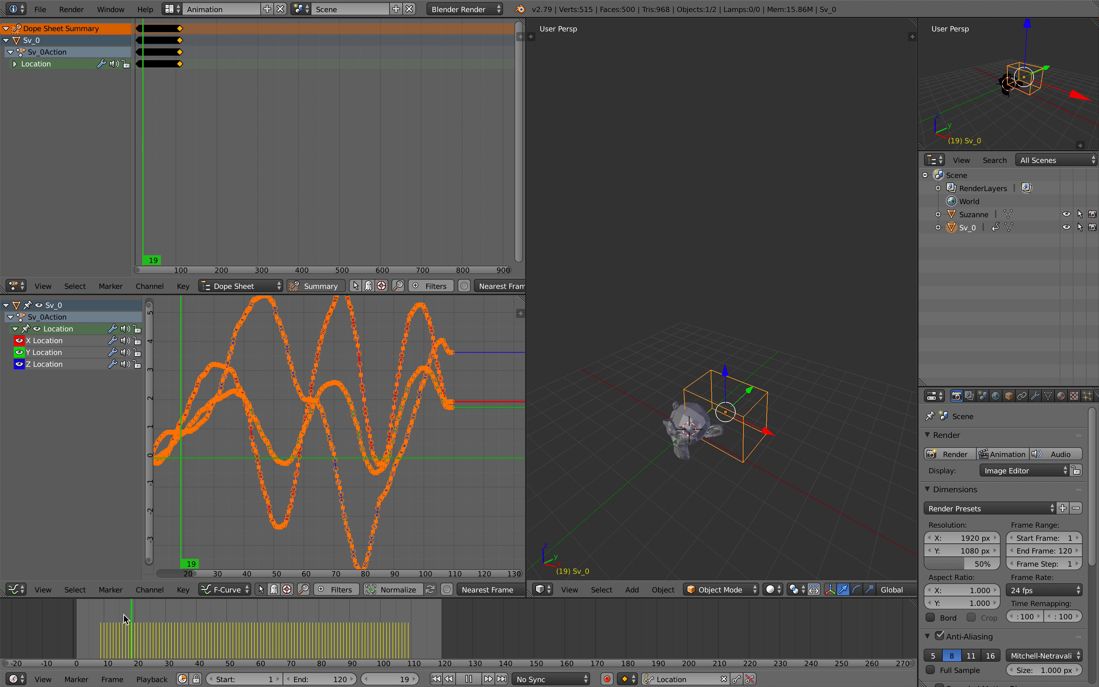
drag(124, 615, 224, 633)
scroll(245, 135, up, 5)
scroll(245, 135, left, 10)
scroll(307, 150, up, 5)
scroll(300, 148, left, 6)
scroll(289, 147, up, 6)
scroll(287, 128, left, 5)
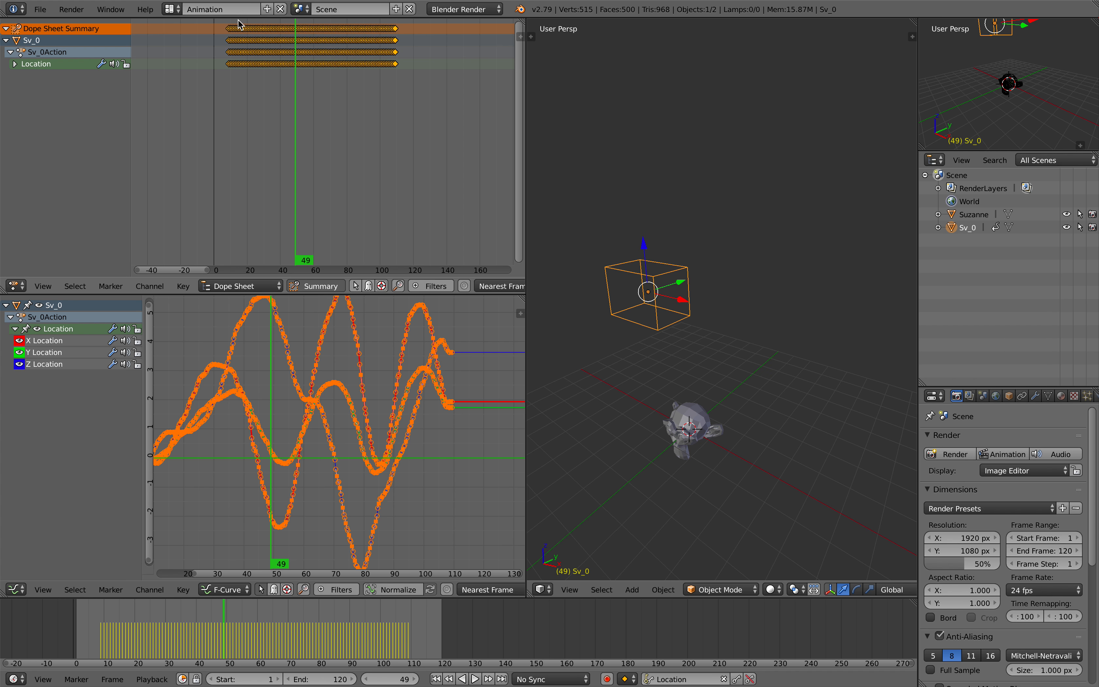
Step: Examine the bounding box's movement around the monkey by scrubbing and playing the animation, and go to frame 67
drag(226, 623, 275, 629)
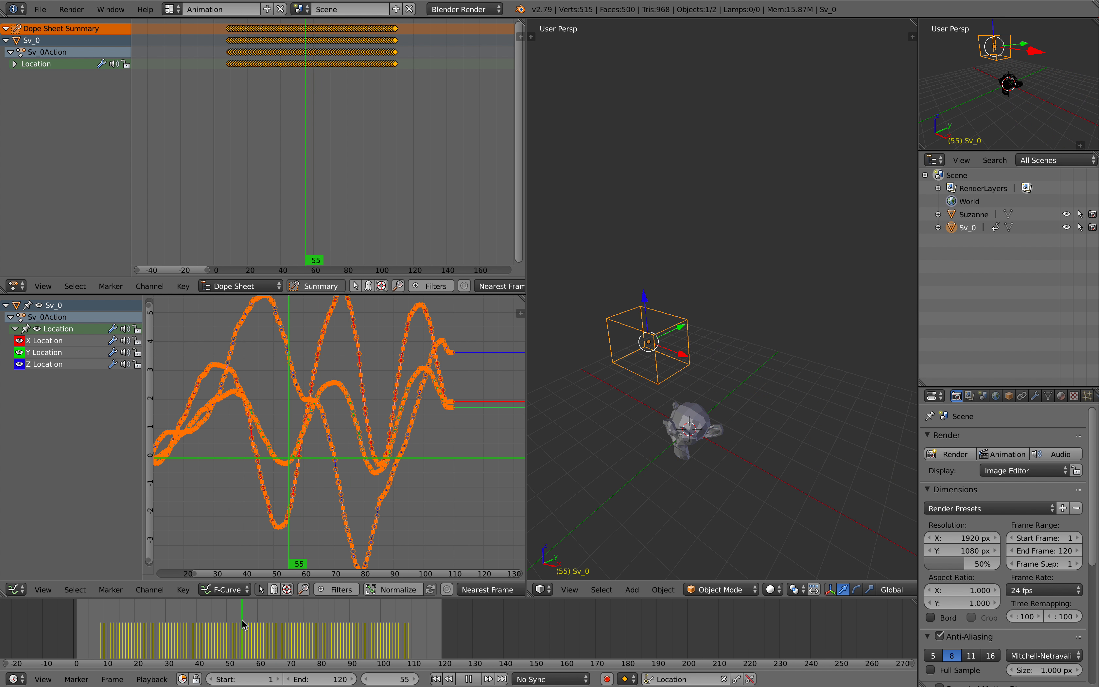
key(alt+a)
scroll(638, 372, right, 5)
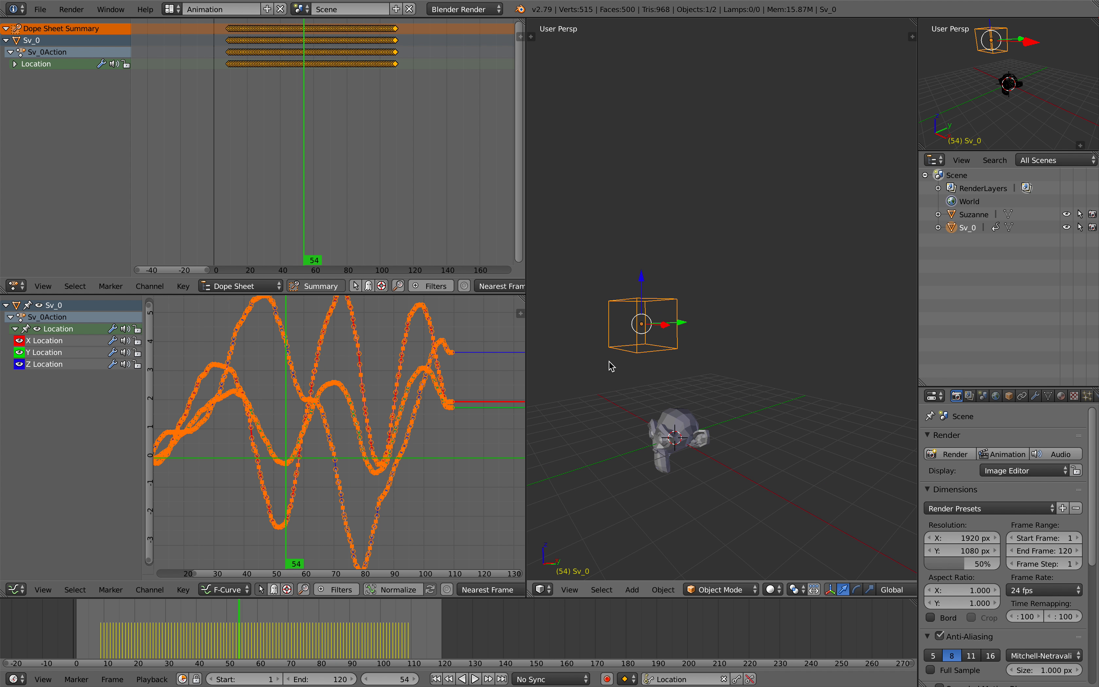
scroll(606, 362, left, 3)
scroll(654, 342, down, 1)
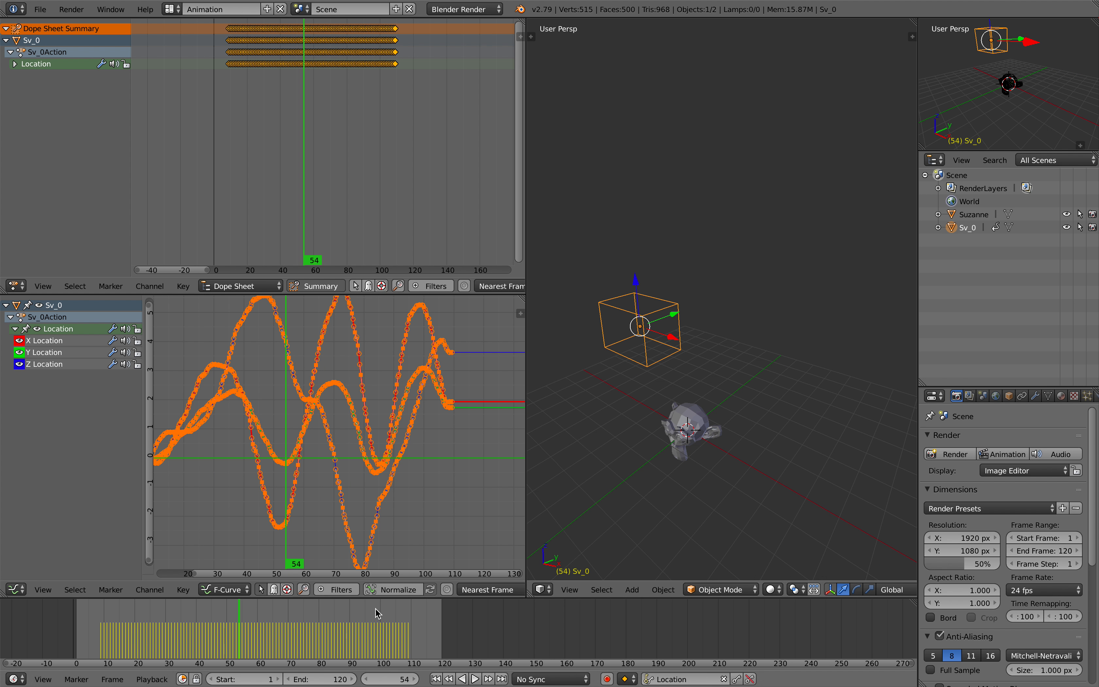
drag(349, 628, 249, 622)
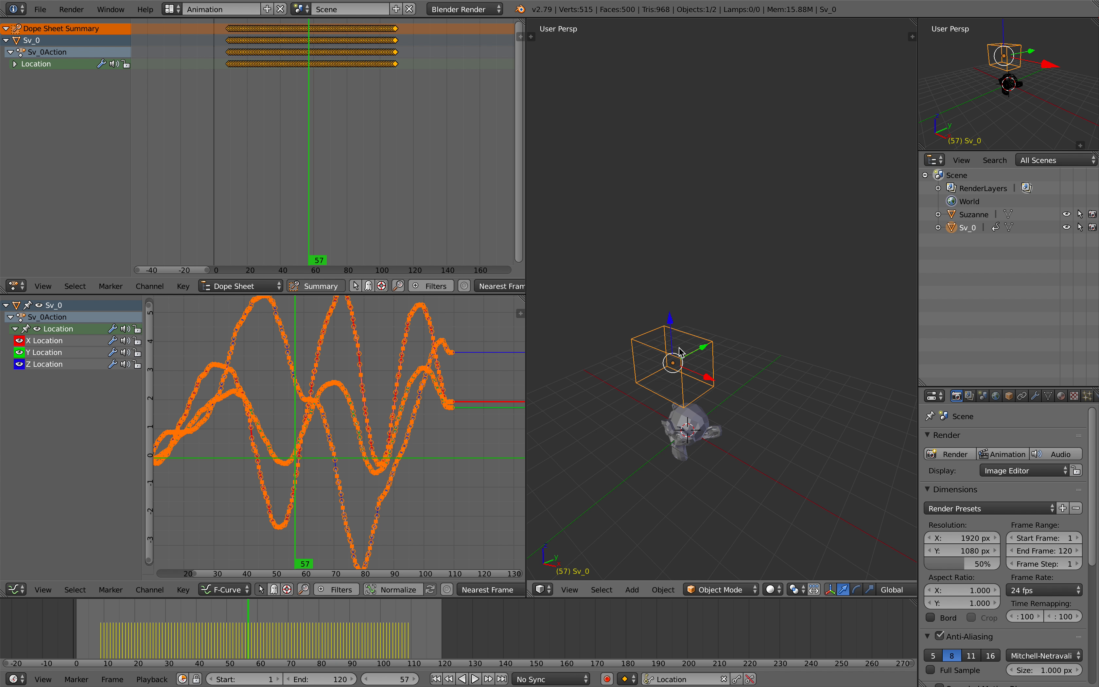
middle_drag(681, 352, 685, 352)
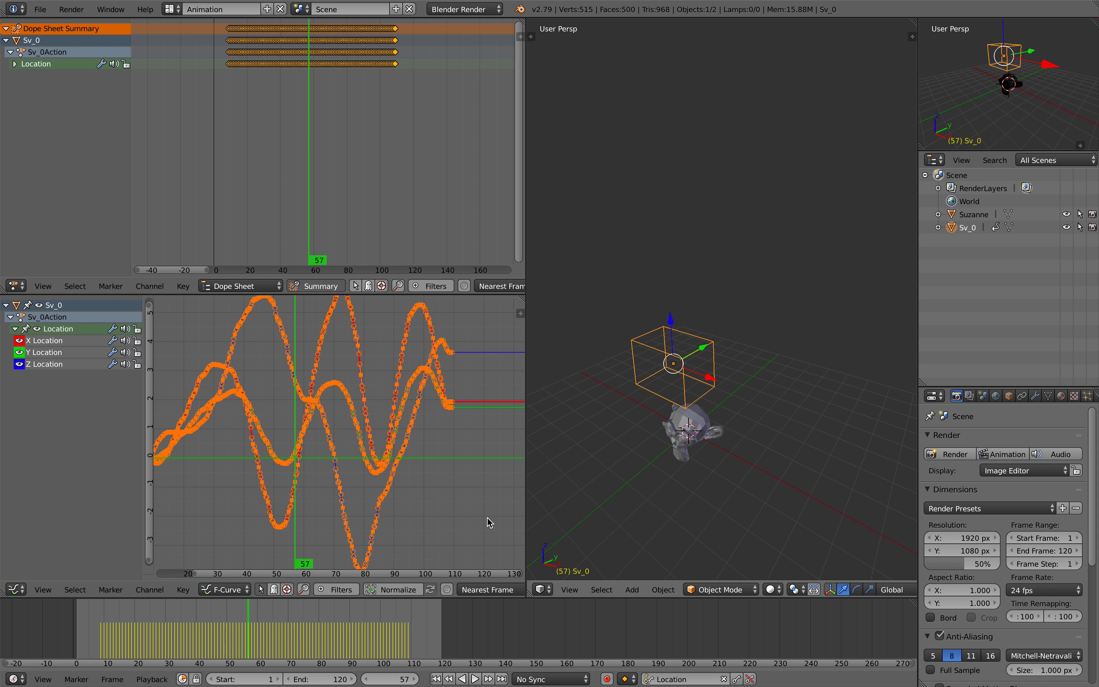
key(Up)
Step: Return to the Compositing screen layout, narrow the properties column, and save over the current file
click(175, 8)
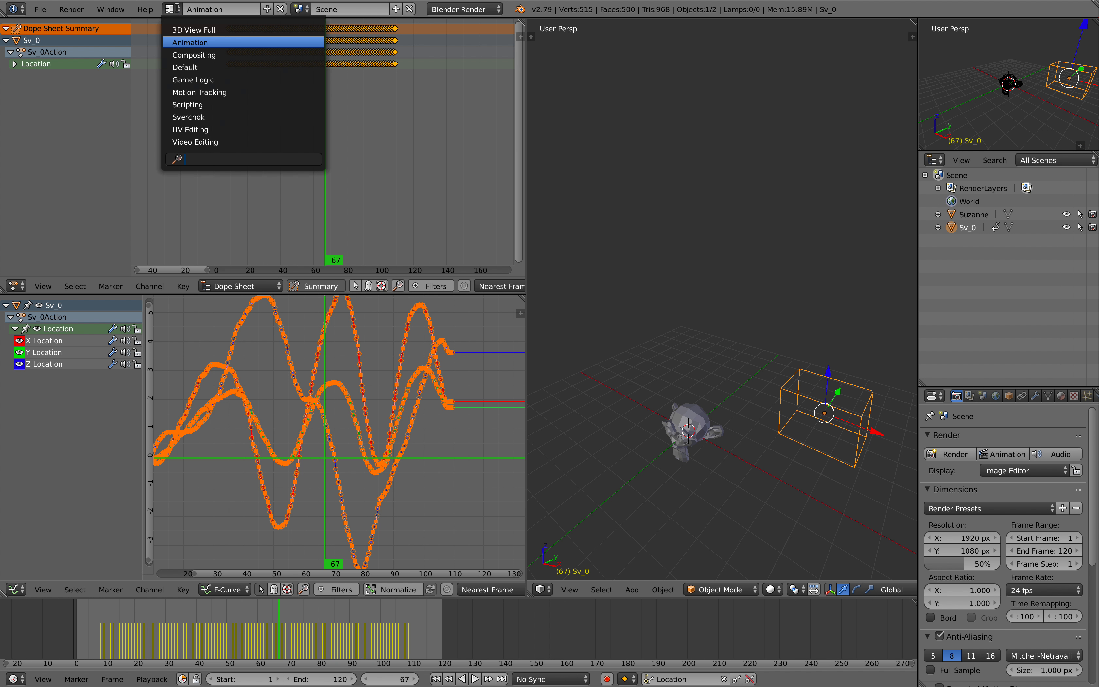
click(194, 54)
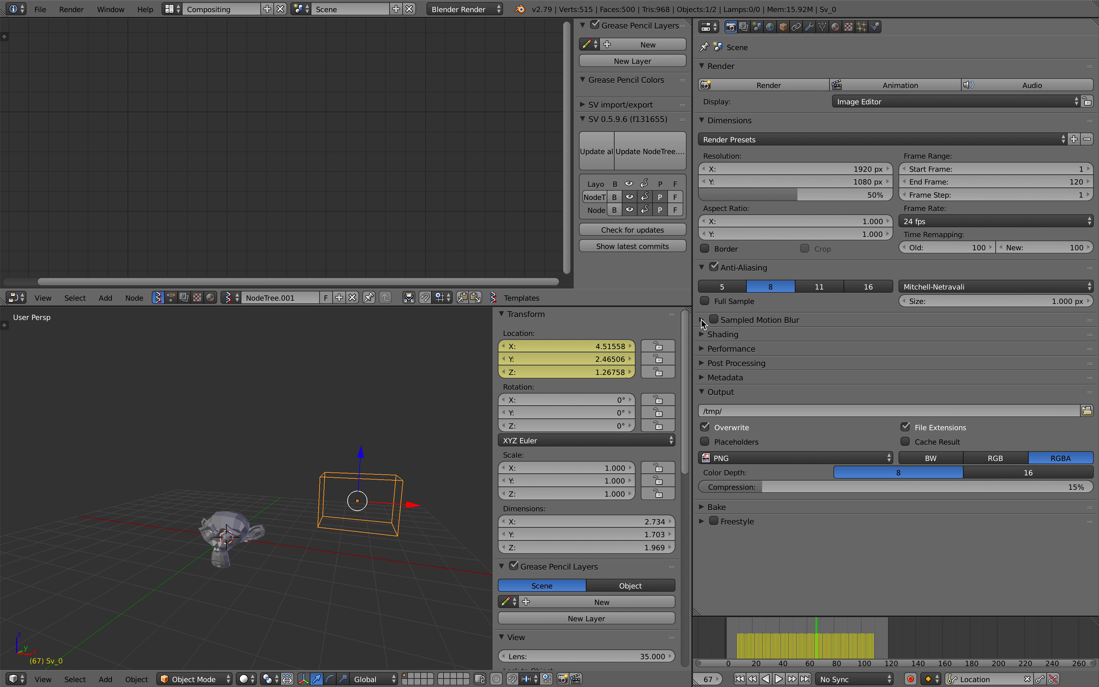
drag(693, 320, 911, 320)
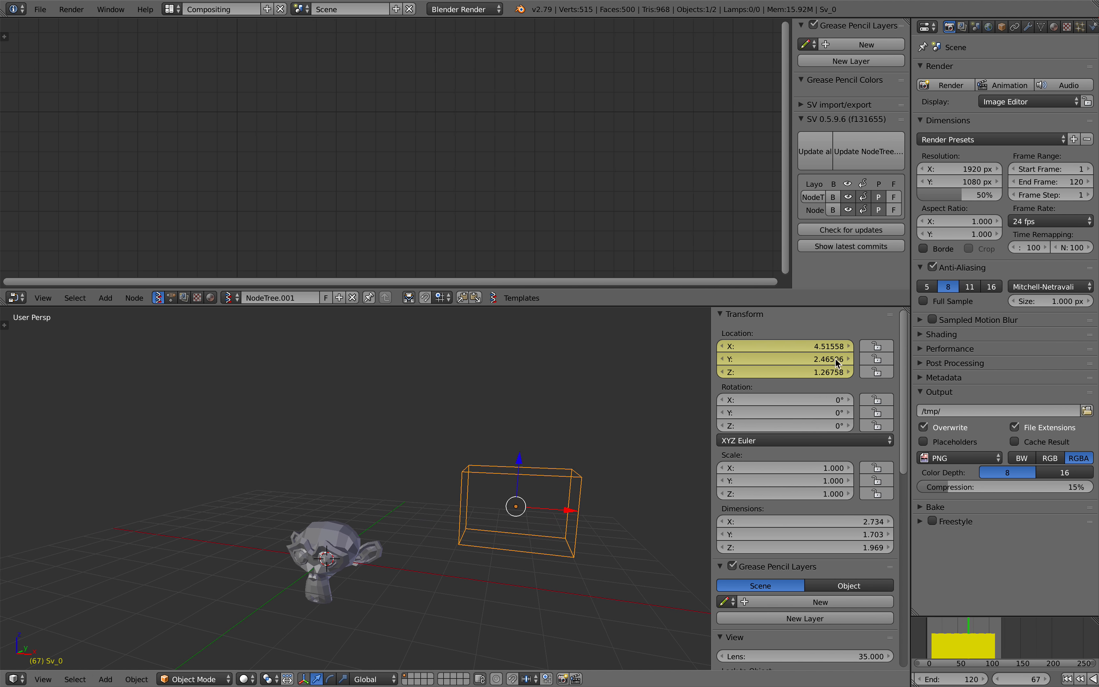
key(ctrl+s)
click(463, 457)
scroll(463, 457, down, 2)
key(r)
key(r)
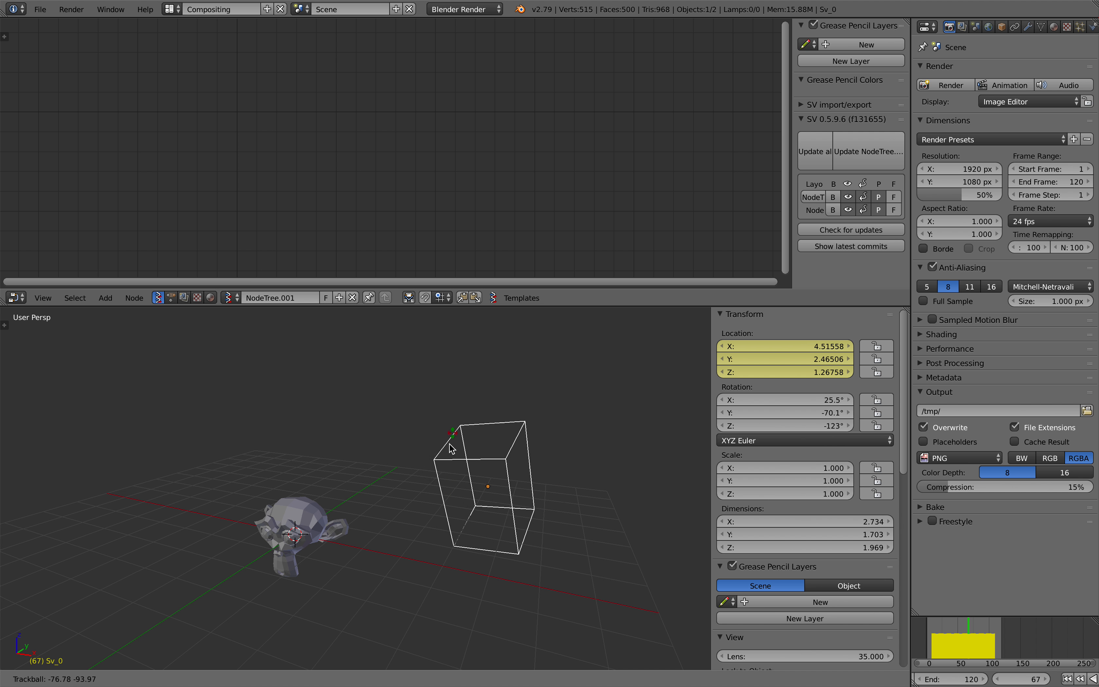
key(Escape)
Step: Save over the current file and make the bounding box the selected object
right_click(321, 540)
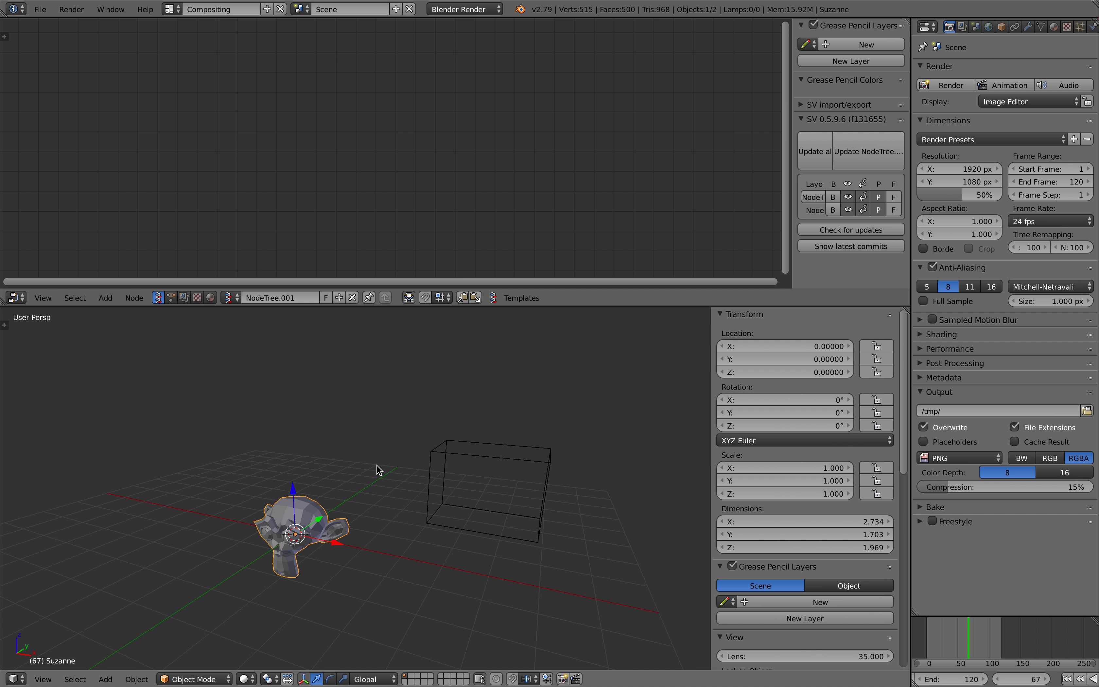
key(ctrl+s)
click(381, 466)
right_click(447, 451)
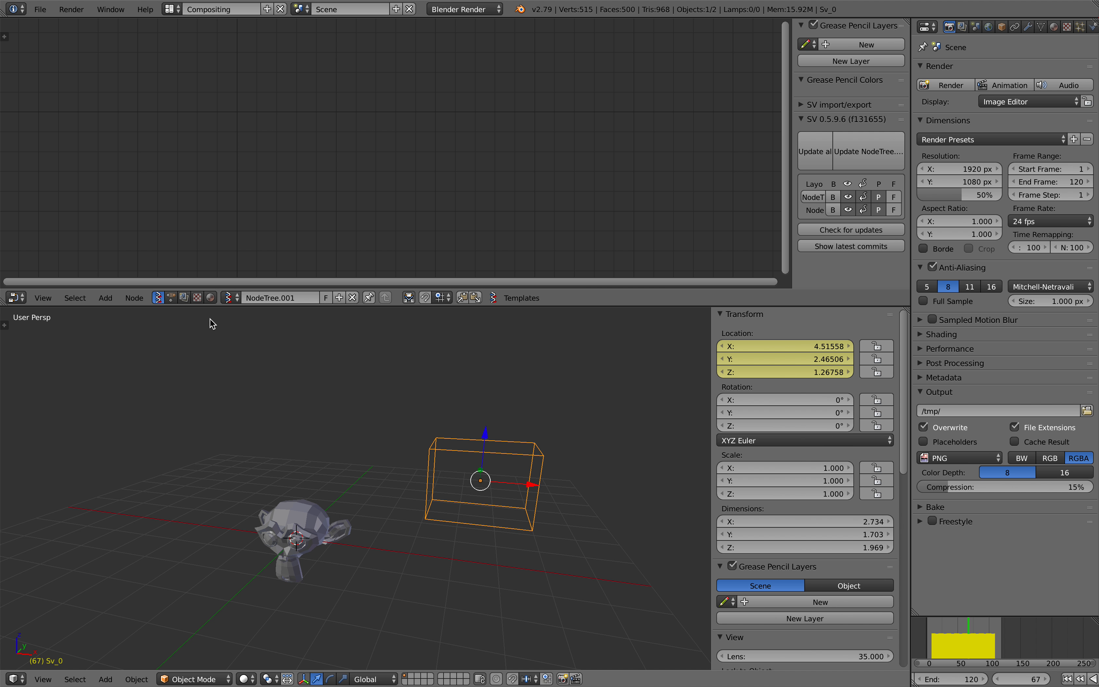
Step: Create a new Animation Nodes tree and add an FCurves from Object node to it
click(171, 298)
click(276, 298)
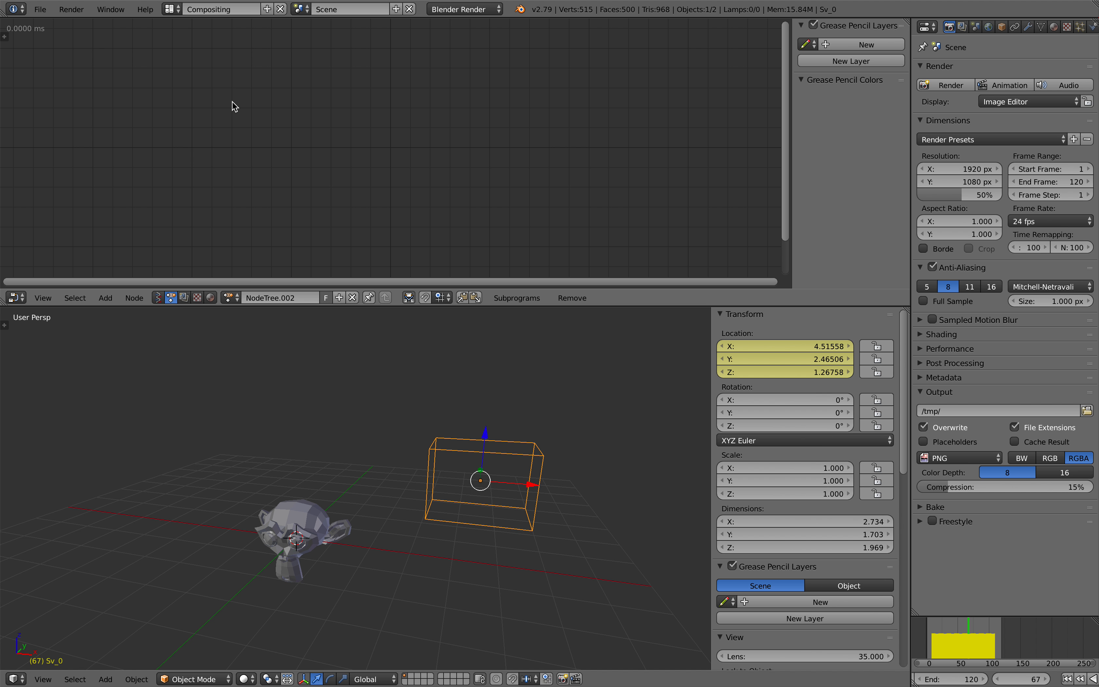
key(shift+a)
click(221, 49)
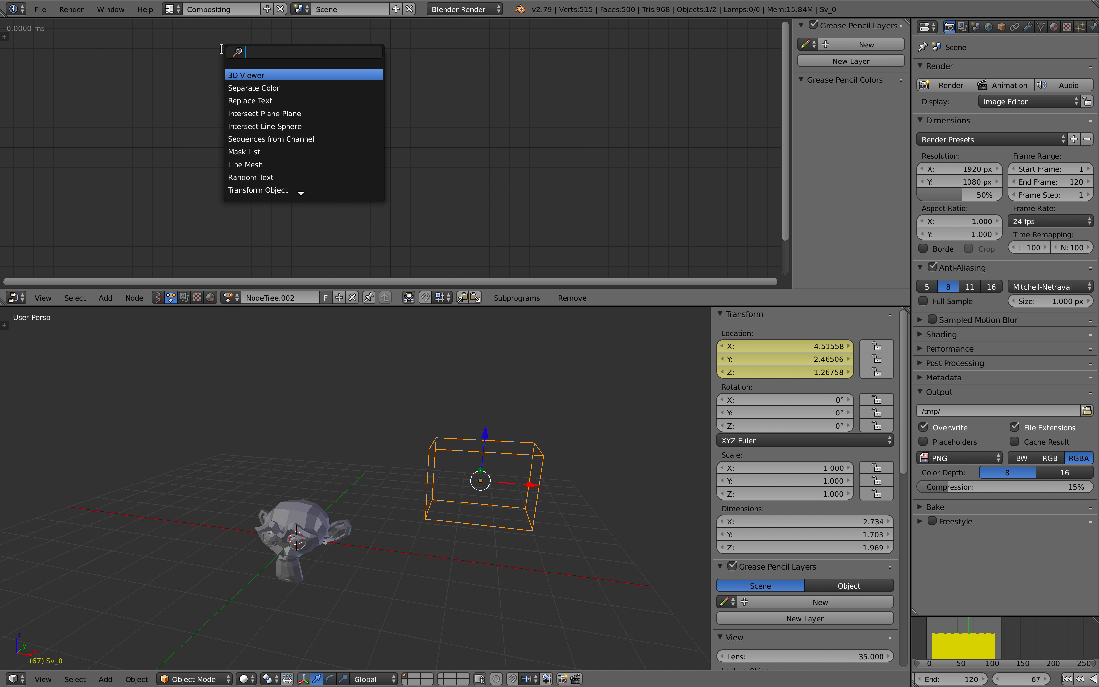
text(fcur)
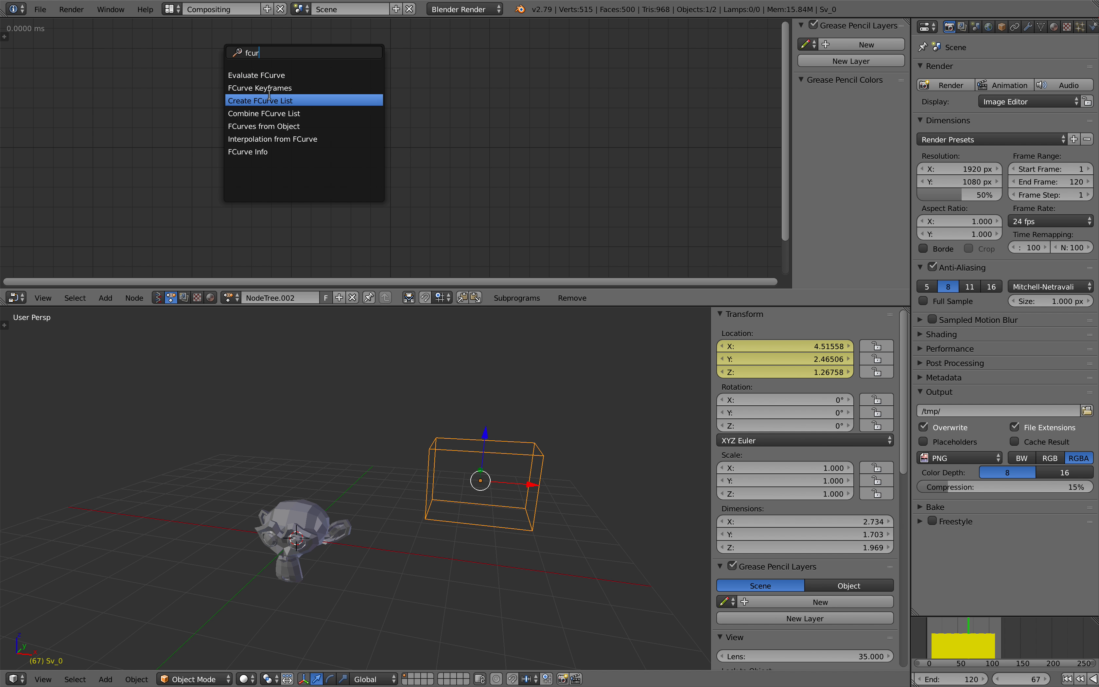
click(256, 126)
click(173, 91)
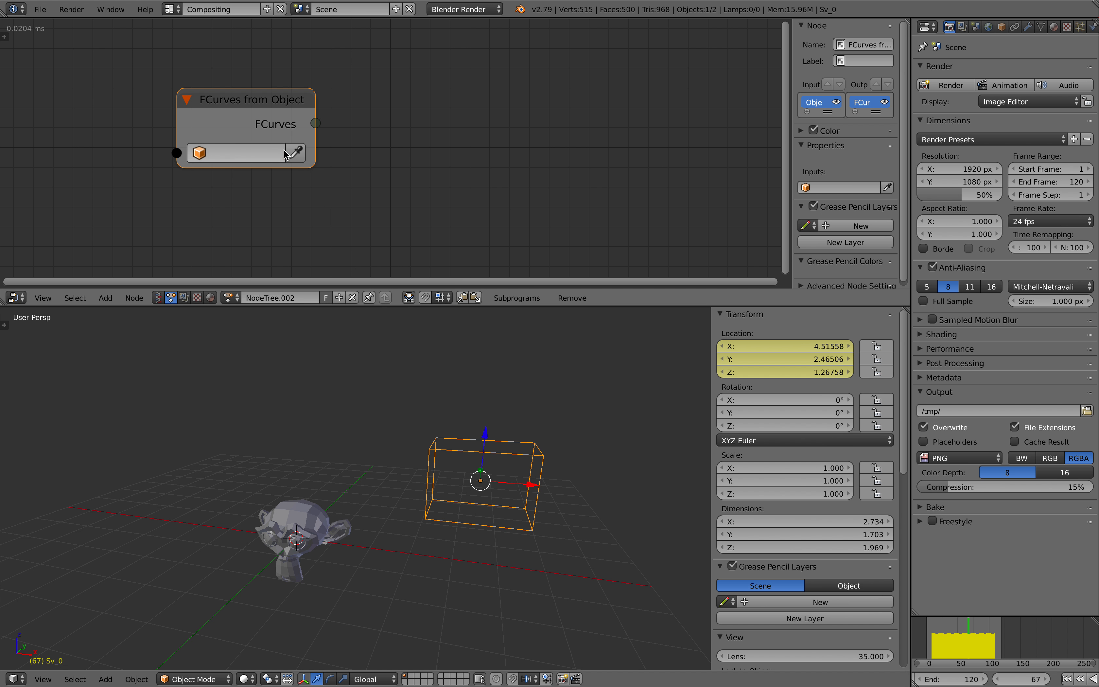
Step: Assign the bounding box Sv_0 to the FCurves from Object node and show the Animation Nodes execution settings
click(294, 153)
click(7, 37)
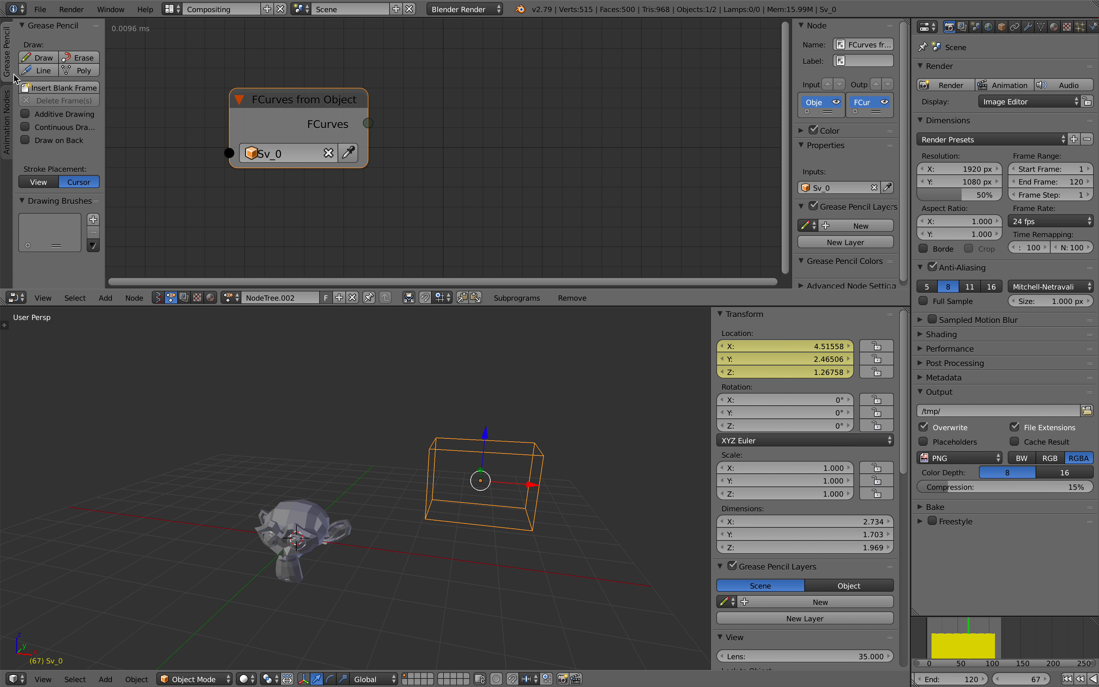
click(8, 98)
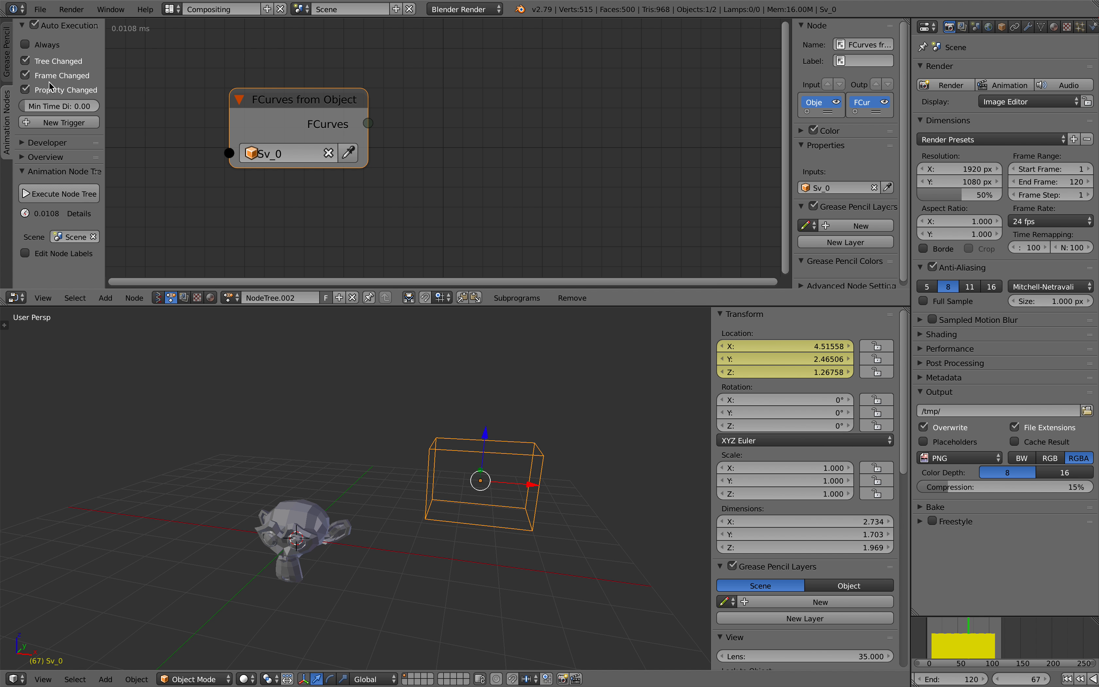
Step: Add an Evaluate FCurve node beside the FCurves from Object node
middle_drag(290, 72, 292, 82)
scroll(333, 122, down, 1)
middle_drag(443, 117, 419, 113)
key(shift+a)
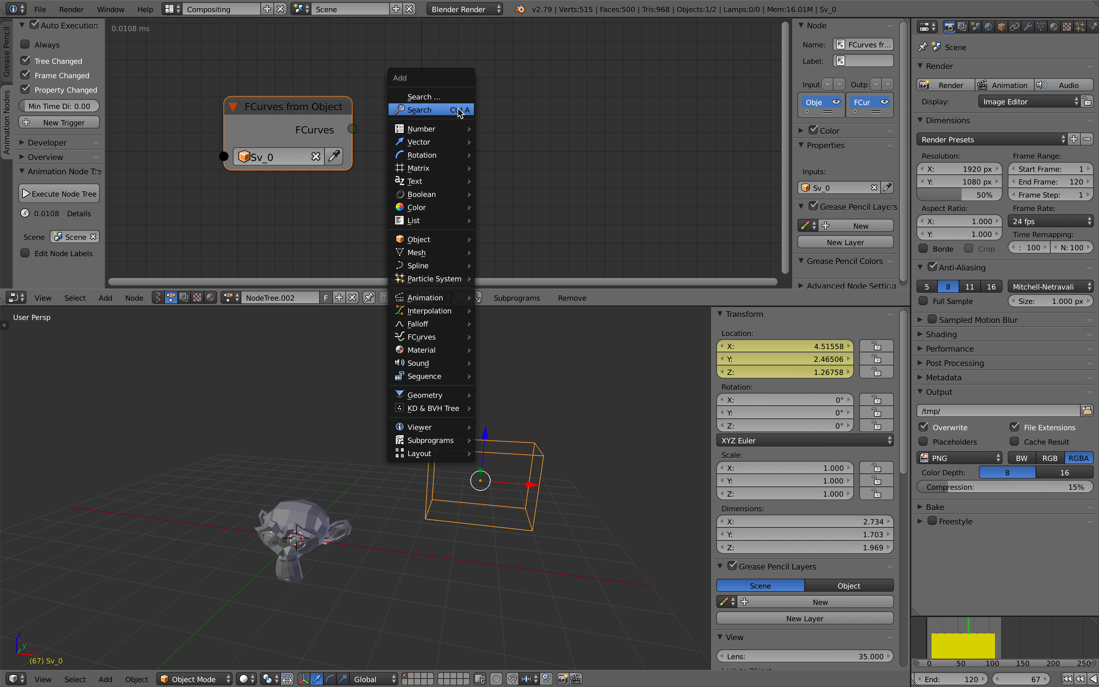
click(462, 110)
text(fc)
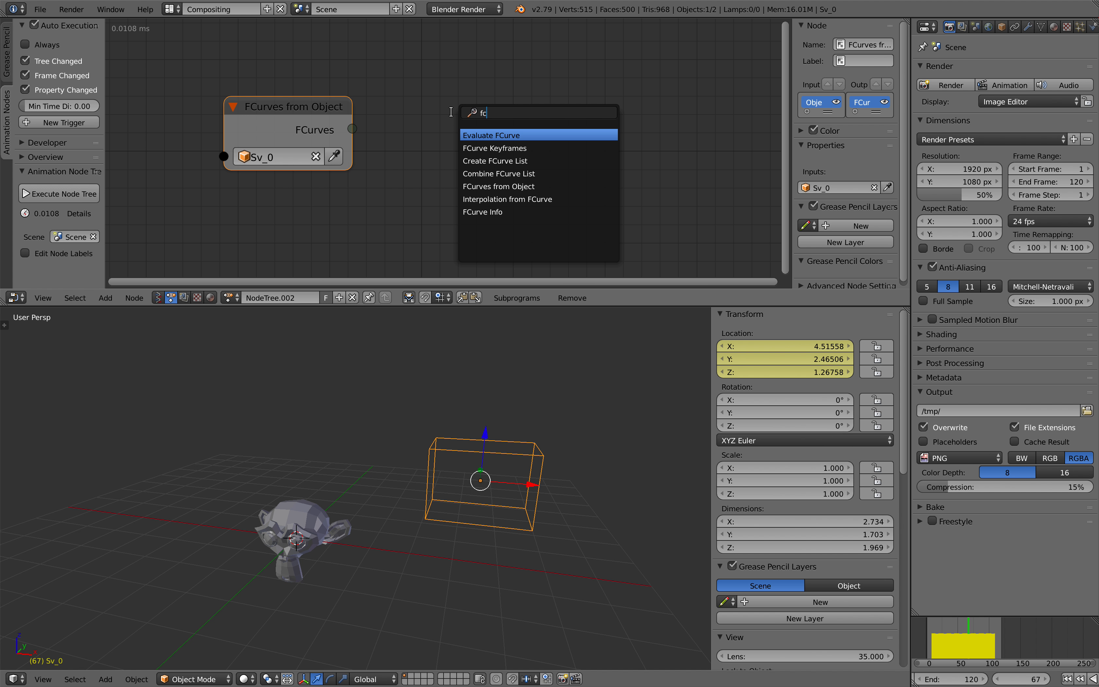
key(Return)
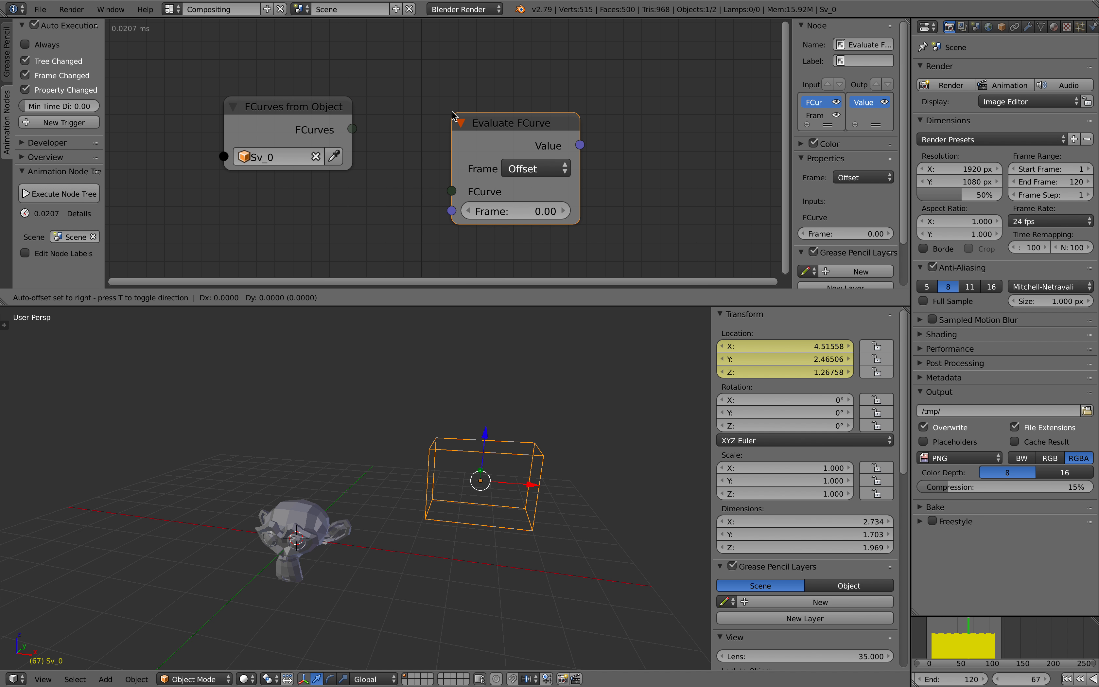
click(442, 67)
Step: Add an FCurve Info node below the Evaluate FCurve node
scroll(642, 152, down, 1)
middle_drag(642, 152, 599, 147)
key(shift+a)
click(600, 147)
text(fcu)
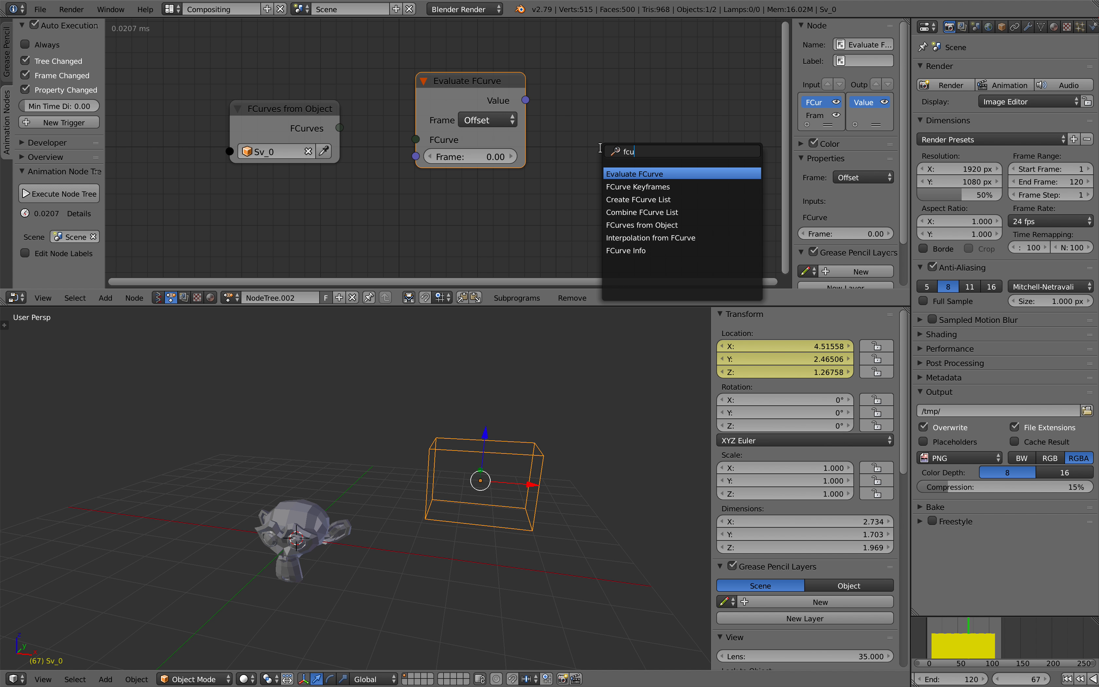
click(626, 250)
click(518, 226)
scroll(519, 226, down, 1)
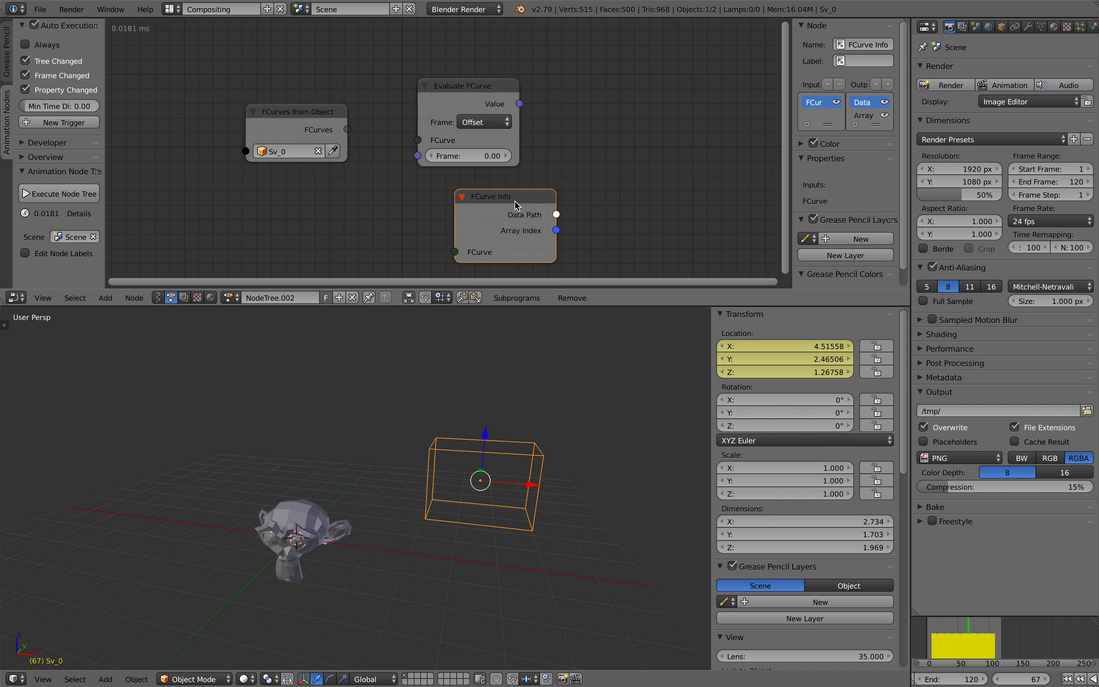
Step: Enlarge the node editor at the 3D view's expense and hide its properties sidebar
drag(543, 304, 544, 419)
scroll(491, 245, up, 2)
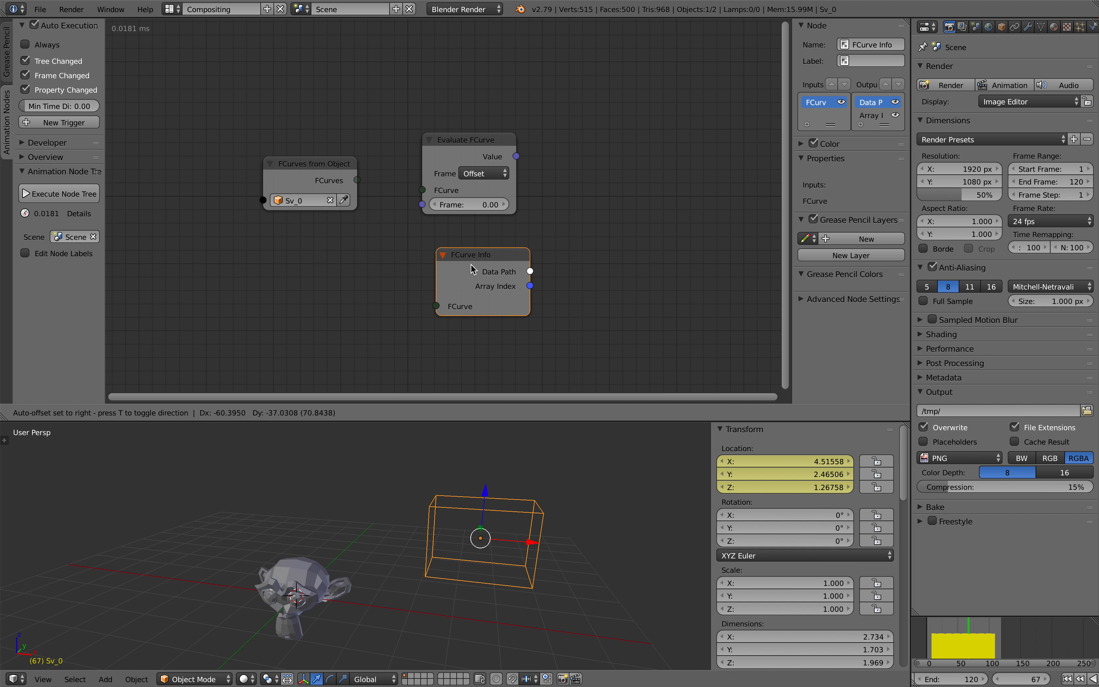
middle_drag(715, 204, 719, 203)
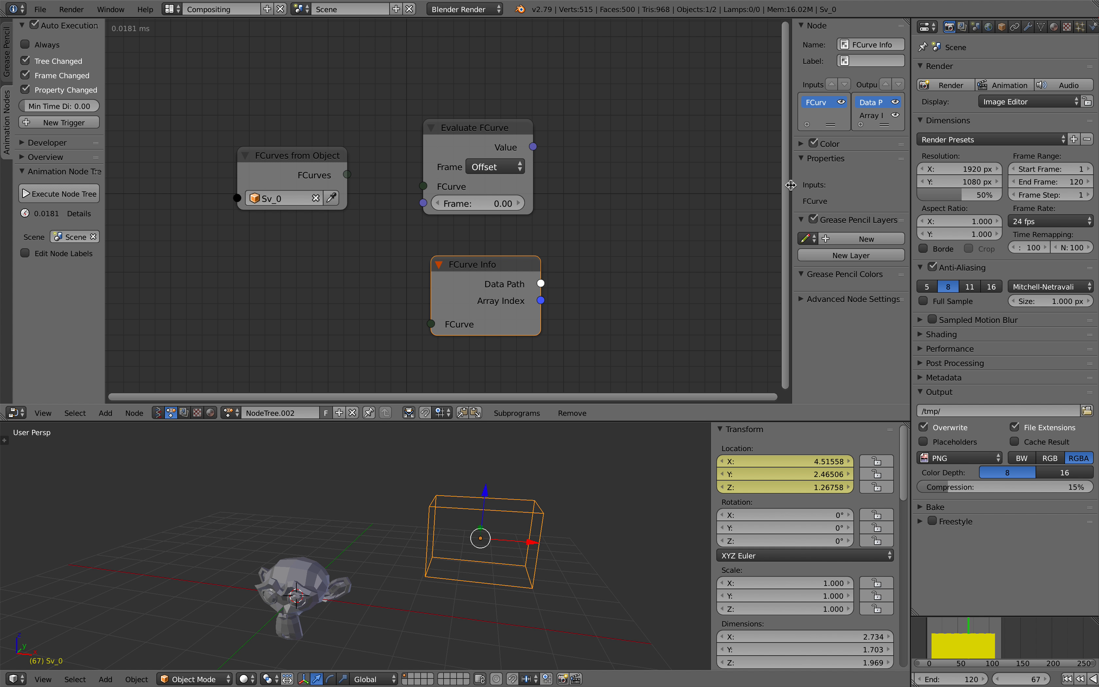
key(n)
Step: Try to link the FCurves output directly to the FCurve inputs of the Evaluate FCurve and FCurve Info nodes
middle_drag(644, 176, 611, 188)
drag(492, 154, 496, 162)
drag(353, 183, 453, 208)
drag(485, 163, 478, 163)
drag(357, 173, 368, 198)
drag(361, 199, 458, 336)
middle_drag(447, 222, 490, 227)
scroll(490, 227, up, 4)
middle_drag(566, 141, 555, 112)
scroll(554, 112, down, 1)
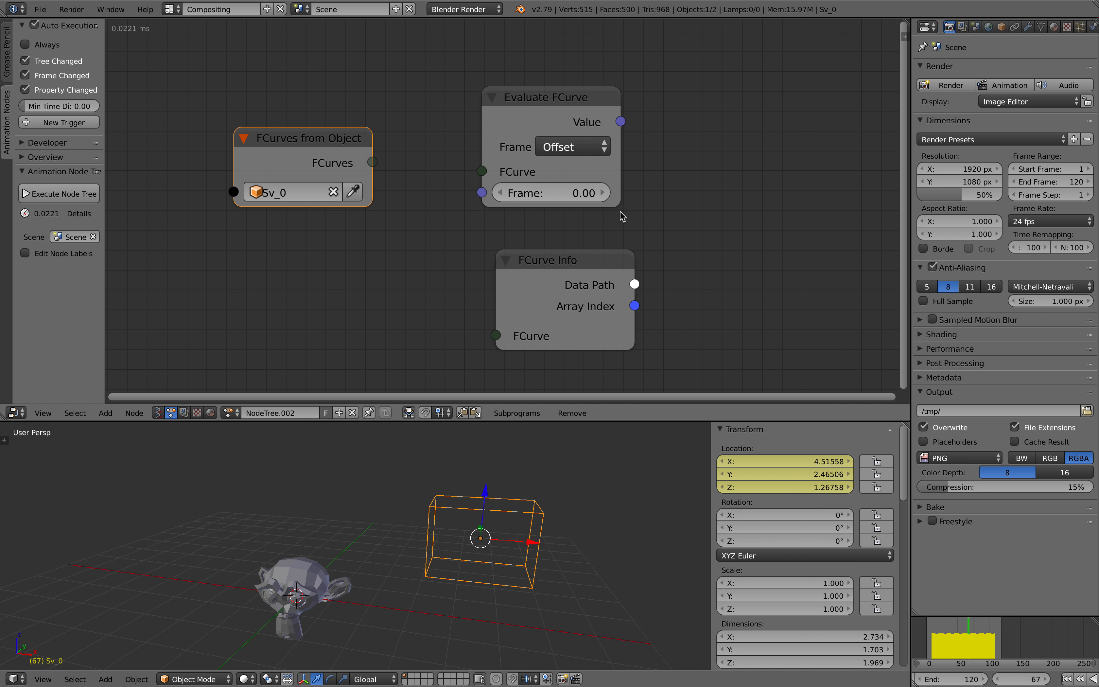
Step: Spread the nodes apart to leave room between FCurves from Object and the Evaluate FCurve and FCurve Info nodes
scroll(472, 164, down, 1)
drag(506, 155, 523, 137)
drag(547, 249, 574, 254)
drag(374, 163, 319, 174)
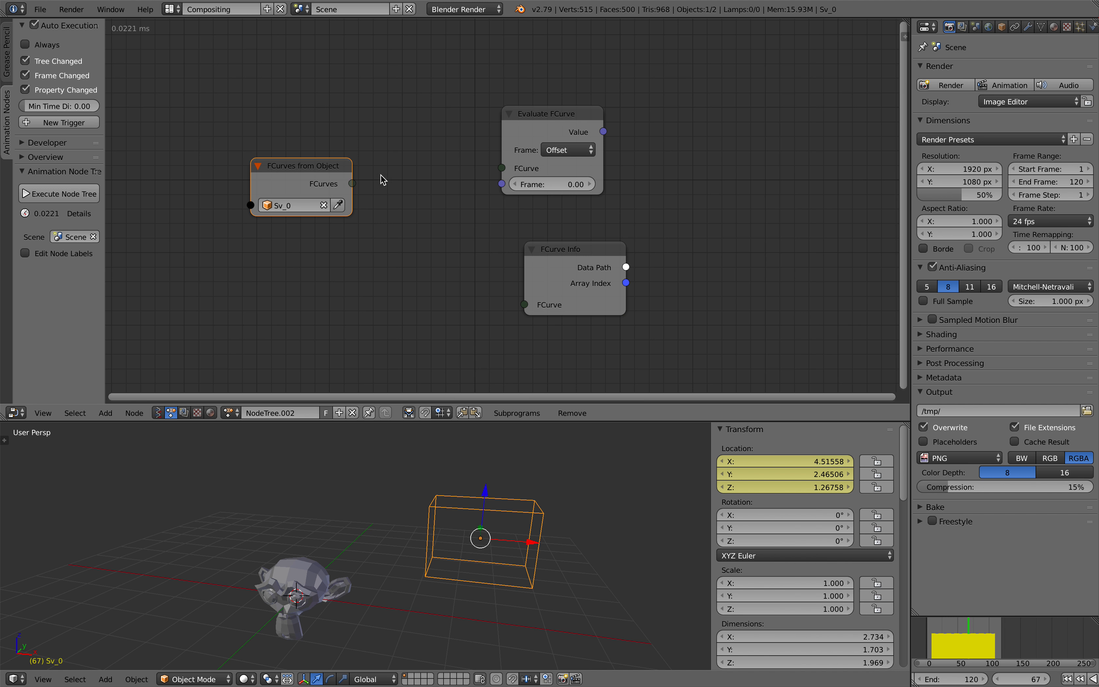
drag(558, 127, 621, 123)
drag(569, 249, 613, 250)
drag(319, 194, 291, 196)
scroll(291, 197, up, 1)
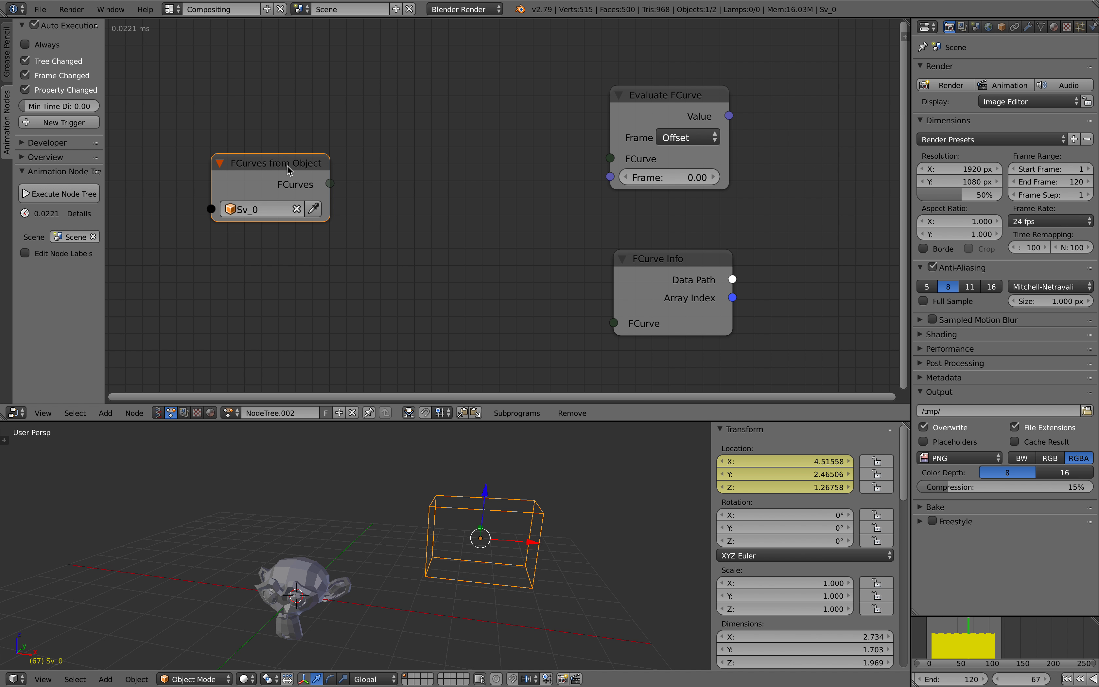
Step: Create a loop through the FCurves output and arrange the Evaluate FCurve and FCurve Info nodes beside its Loop Input node
key(w)
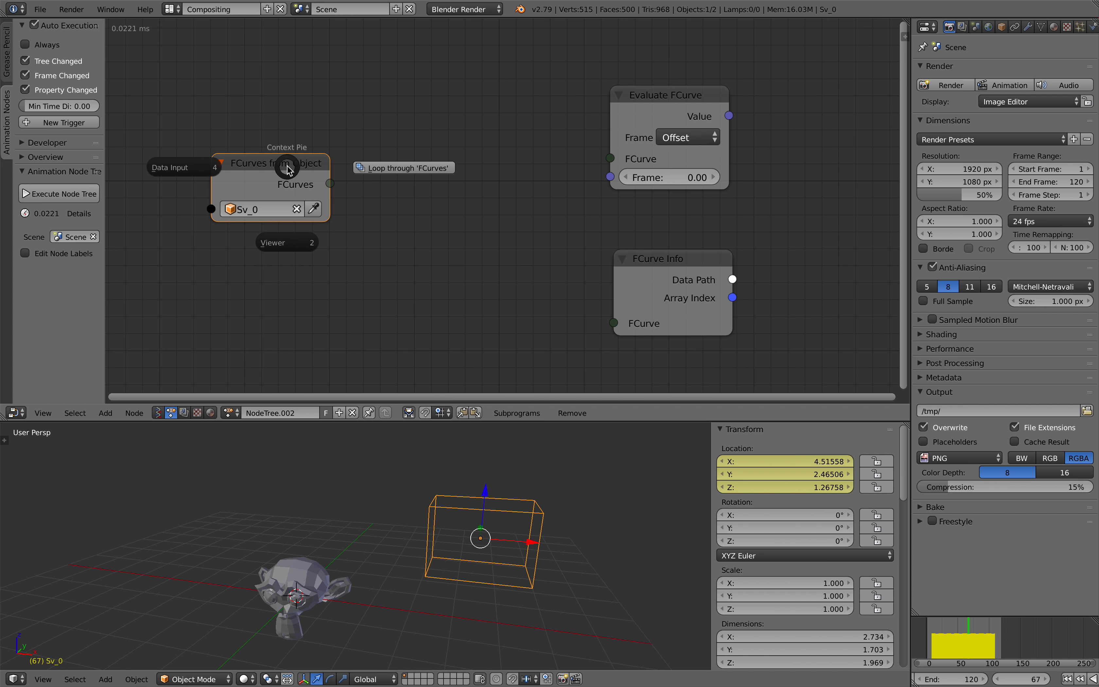
click(404, 166)
click(535, 85)
drag(468, 169, 424, 162)
middle_drag(727, 119, 495, 97)
drag(475, 81, 611, 72)
drag(484, 242, 621, 241)
scroll(620, 241, down, 2)
middle_drag(555, 219, 620, 251)
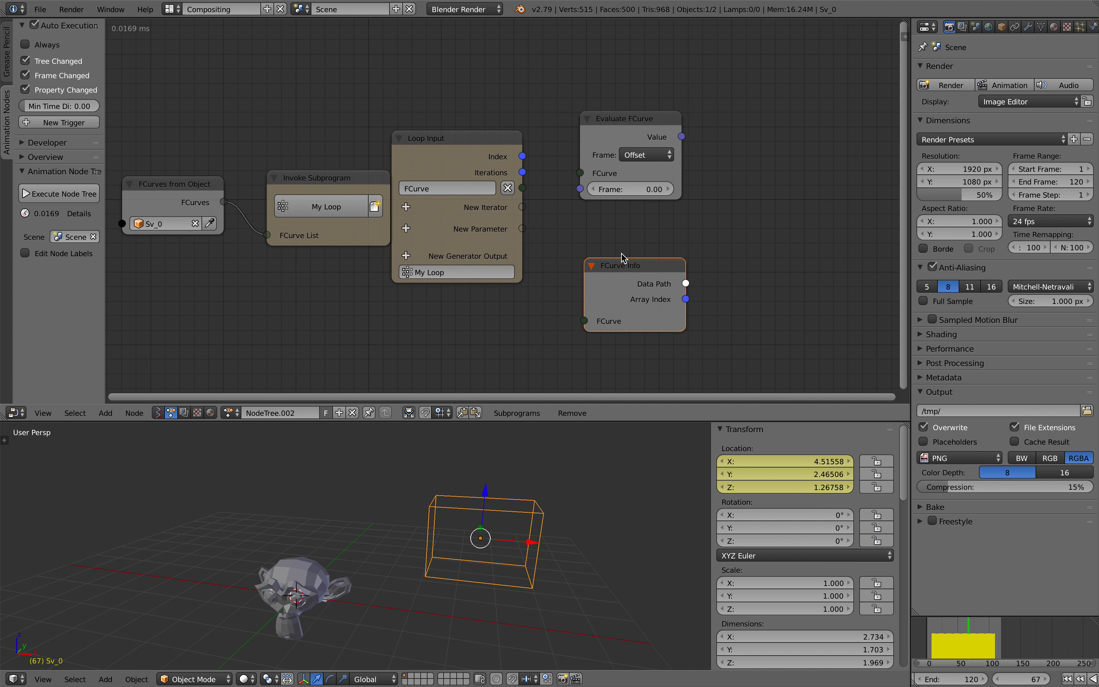
Step: Save over the current file and set the animation to frame 64
middle_drag(454, 194, 514, 196)
middle_drag(564, 532, 491, 510)
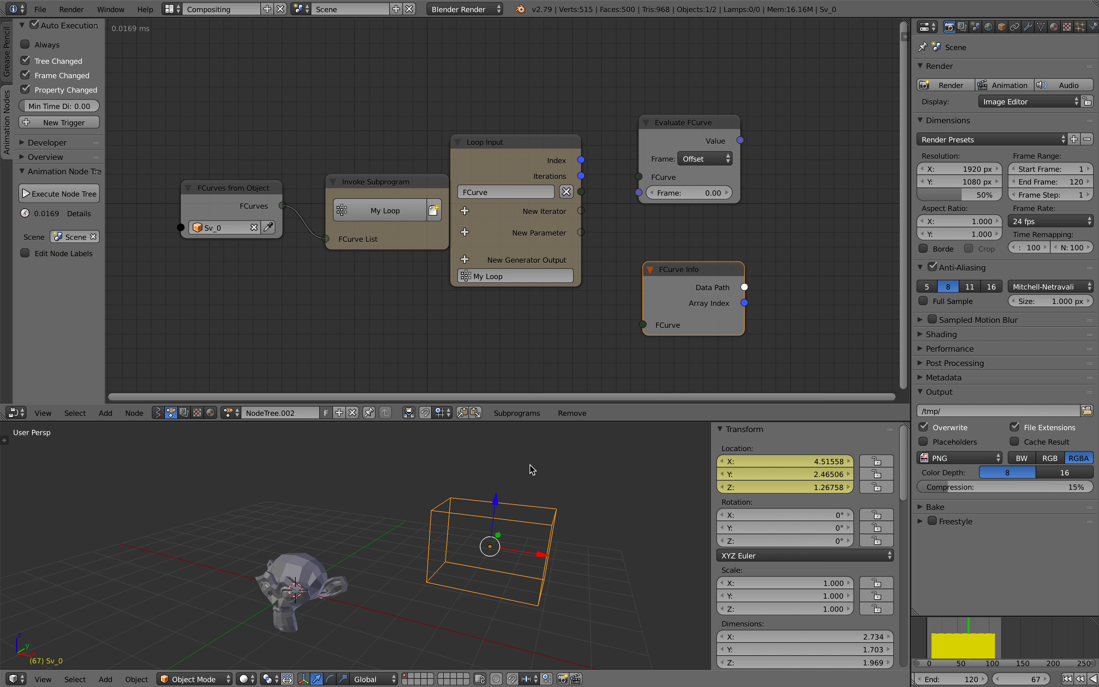
middle_drag(588, 470, 594, 464)
key(ctrl+s)
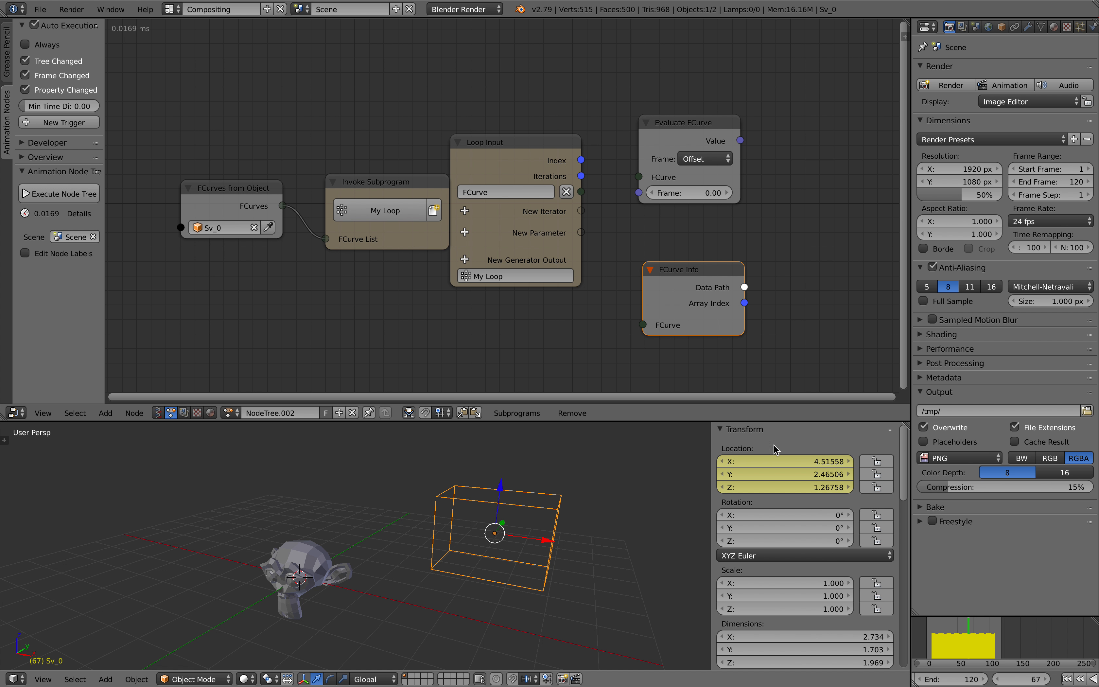
key(ctrl+s)
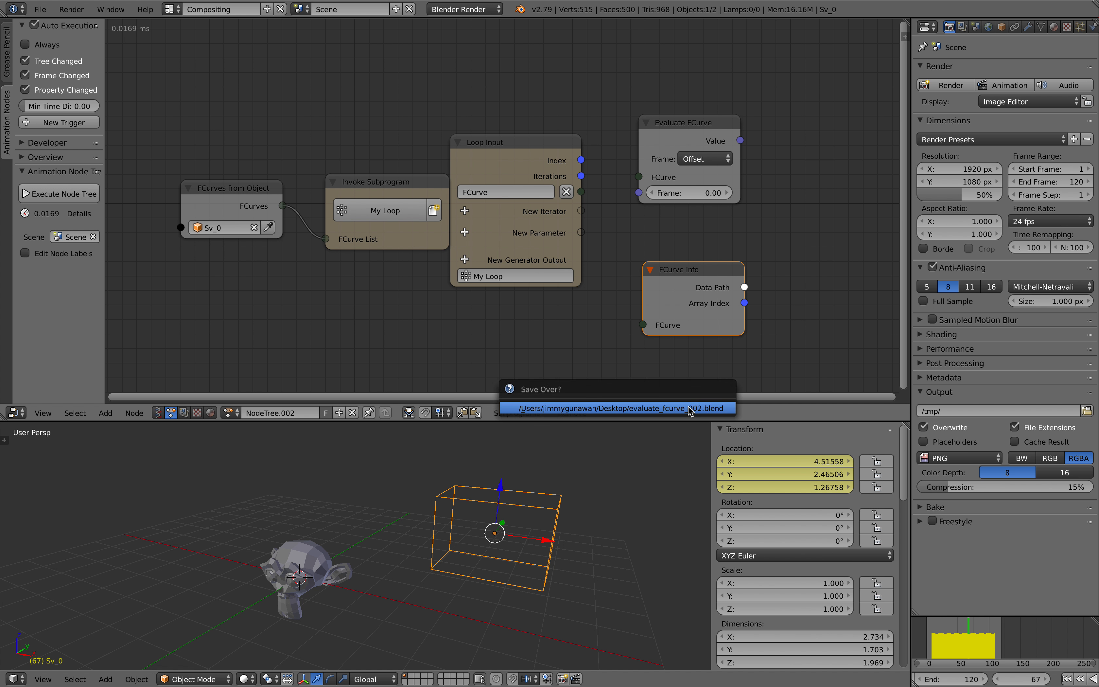
middle_drag(488, 488, 471, 534)
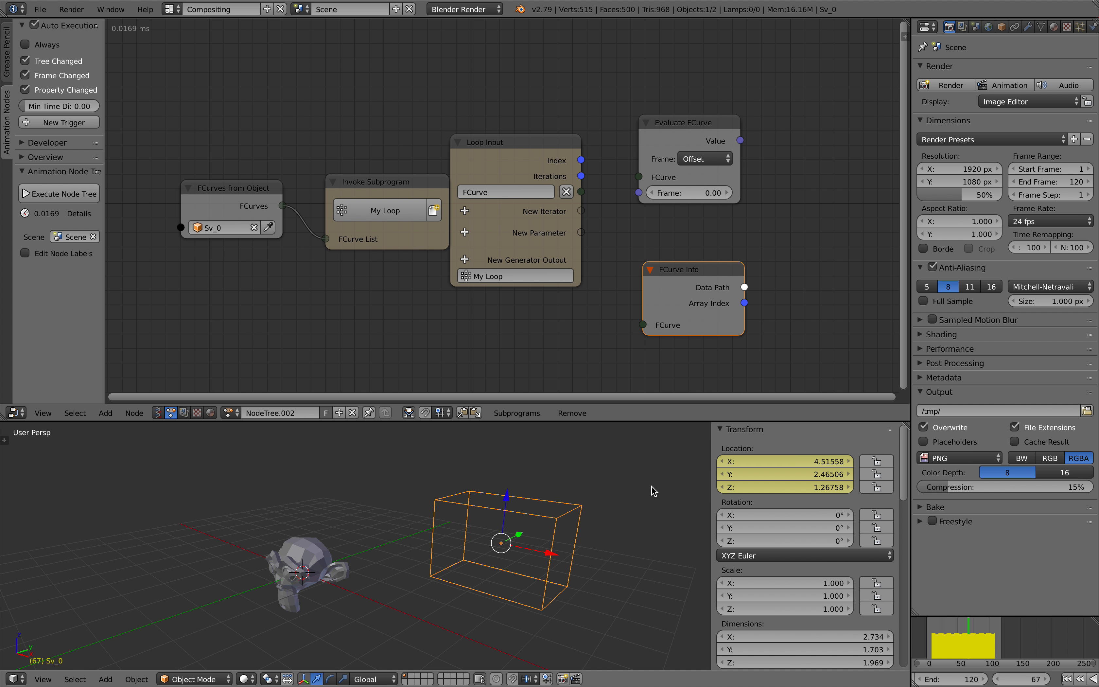
drag(950, 632, 967, 632)
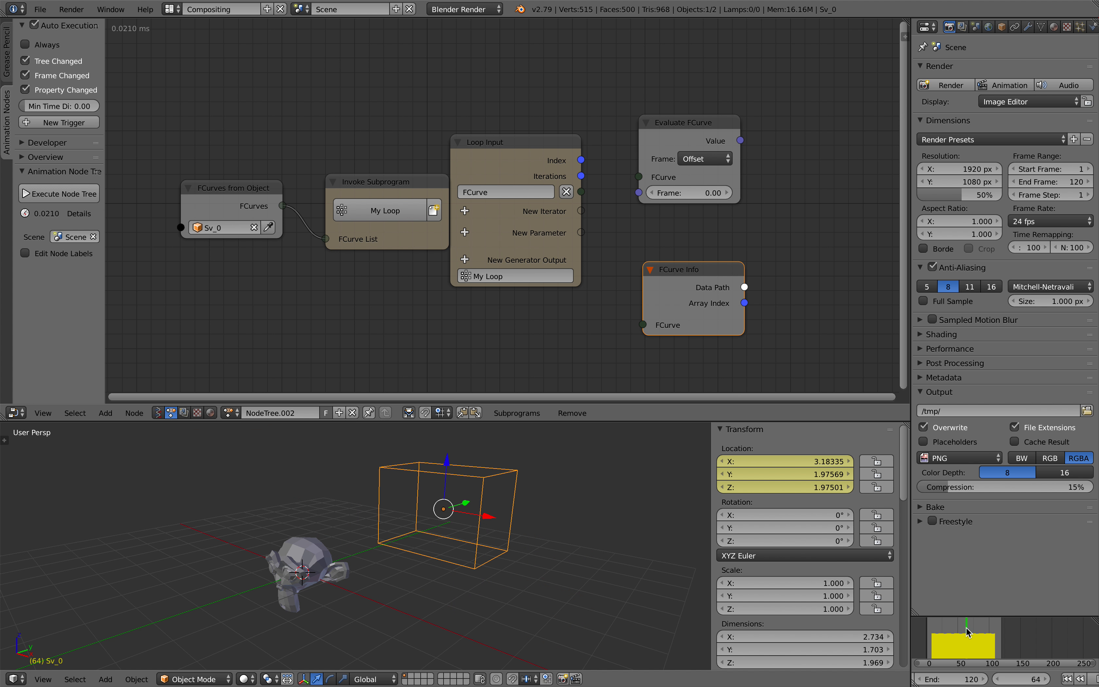
Step: Space the Invoke Subprogram and FCurves from Object nodes farther from the Loop Input node
scroll(486, 545, down, 2)
middle_drag(551, 327, 546, 324)
drag(387, 180, 370, 183)
drag(254, 183, 234, 183)
middle_drag(472, 158, 466, 161)
Step: Link the Loop Input's FCurve output to the FCurve inputs of the Evaluate FCurve and FCurve Info nodes
click(474, 172)
drag(569, 192, 627, 178)
drag(671, 147, 671, 138)
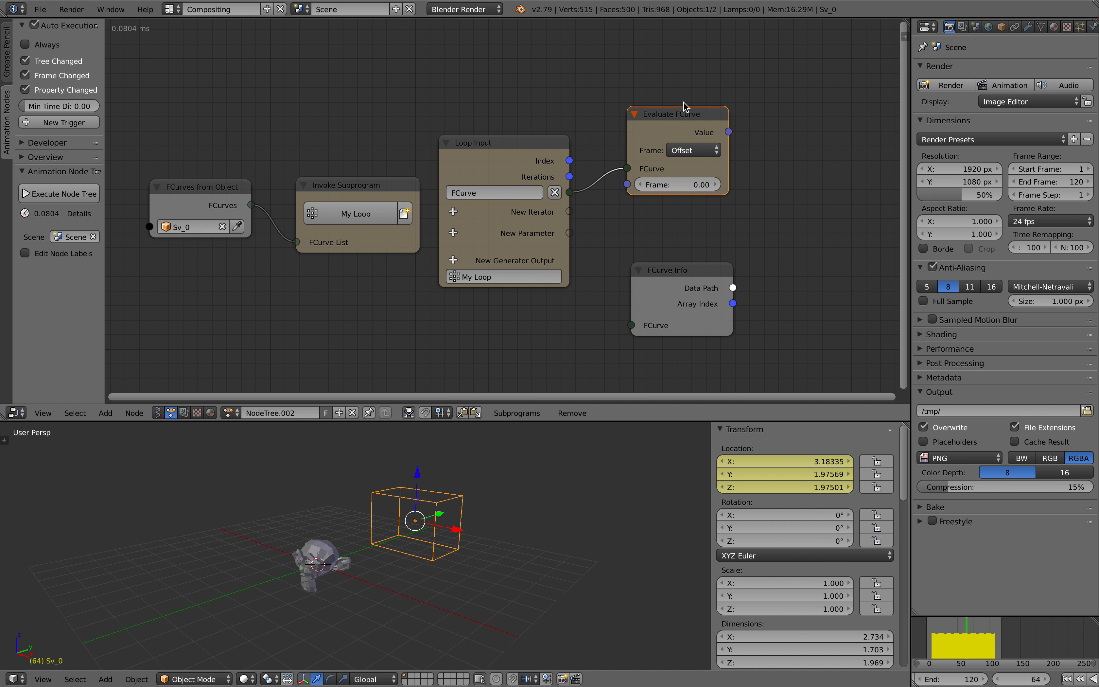
drag(696, 274, 690, 235)
drag(569, 192, 624, 285)
Step: Save the file and set the node tree's auto execution to Always
middle_drag(731, 226, 529, 260)
scroll(529, 260, up, 3)
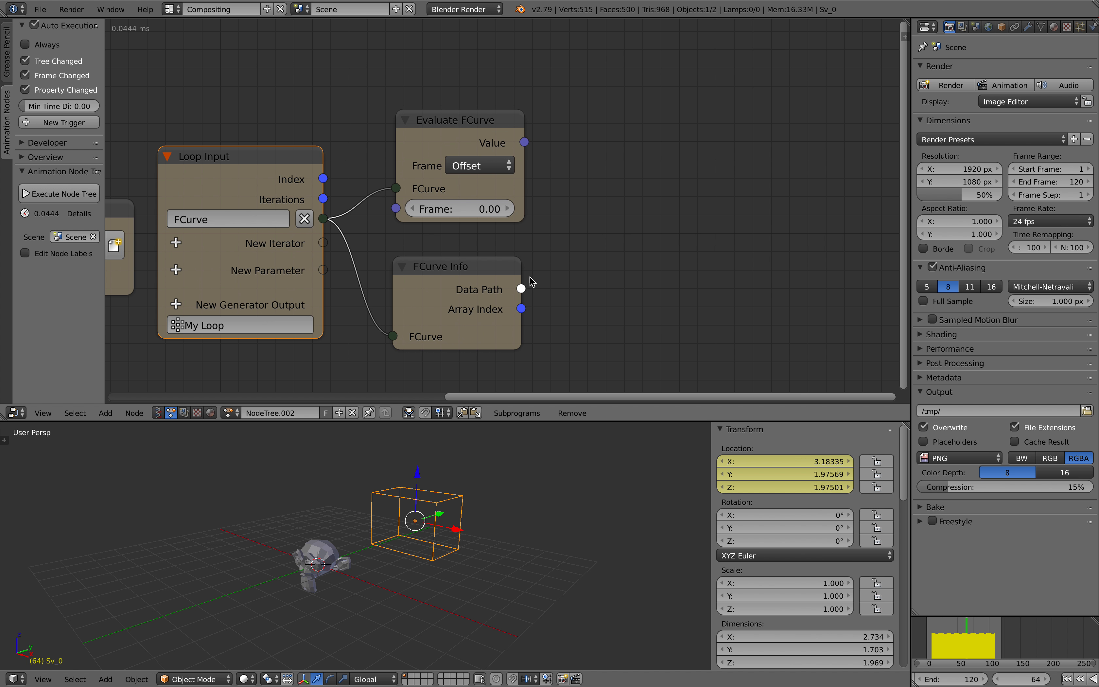
key(Home)
key(ctrl+s)
middle_drag(644, 208, 589, 203)
click(535, 173)
middle_drag(399, 131, 423, 126)
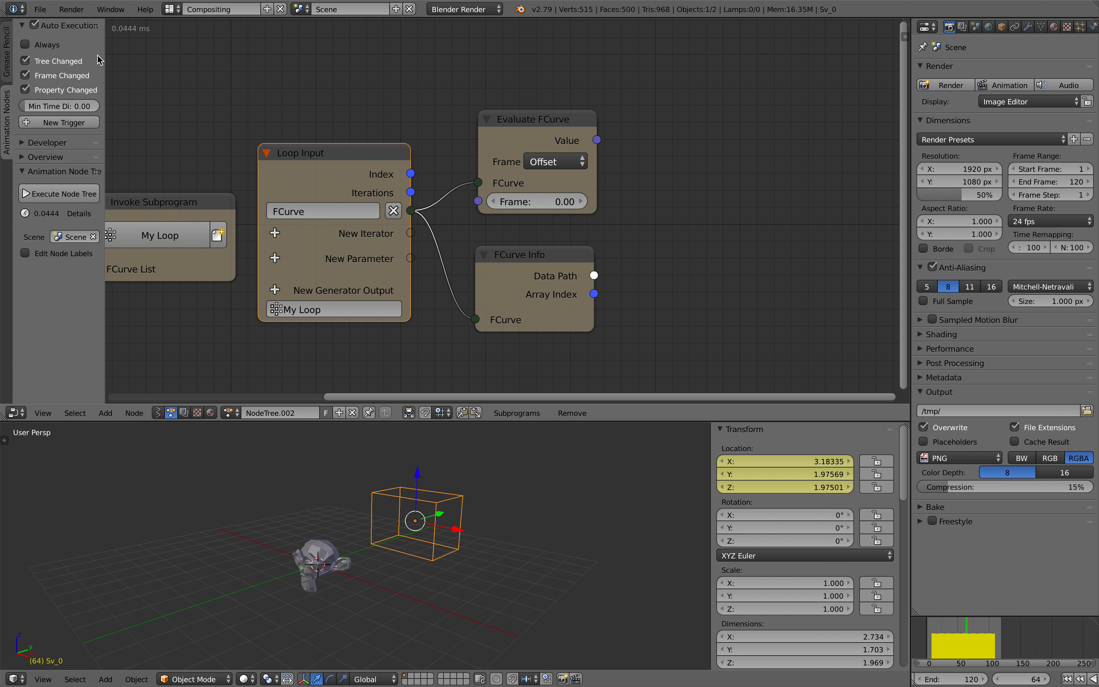
click(53, 45)
Step: Add a Loop Viewer node beside the Evaluate FCurve and FCurve Info nodes and save over the current file
middle_drag(377, 76, 407, 69)
scroll(505, 96, down, 1)
middle_drag(780, 150, 766, 154)
key(shift+a)
click(683, 152)
text(loop)
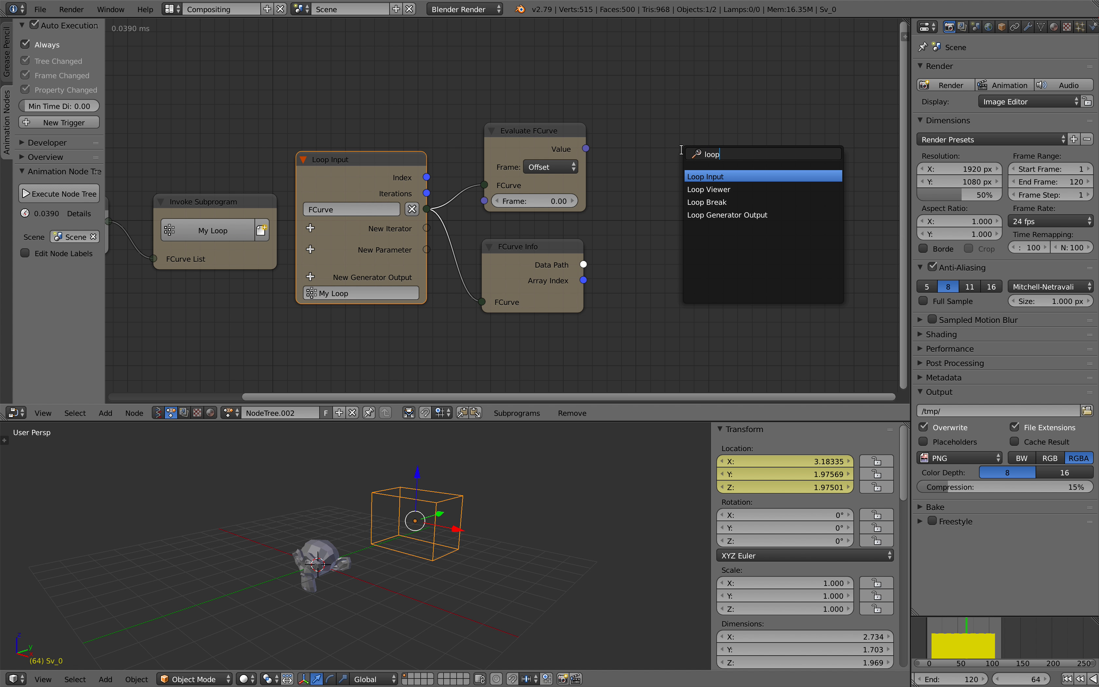
click(707, 190)
click(665, 171)
key(ctrl+s)
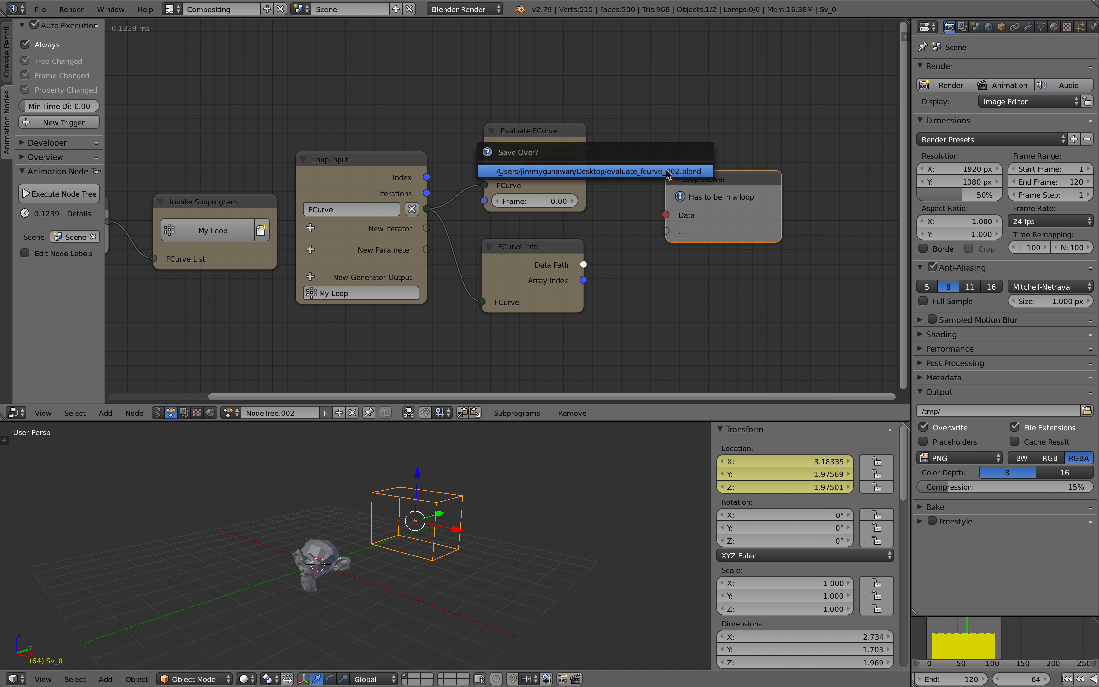
click(665, 172)
Step: Link FCurve Info's Data Path and Array Index and Evaluate FCurve's Value to the Loop Viewer's data inputs
drag(586, 150, 627, 221)
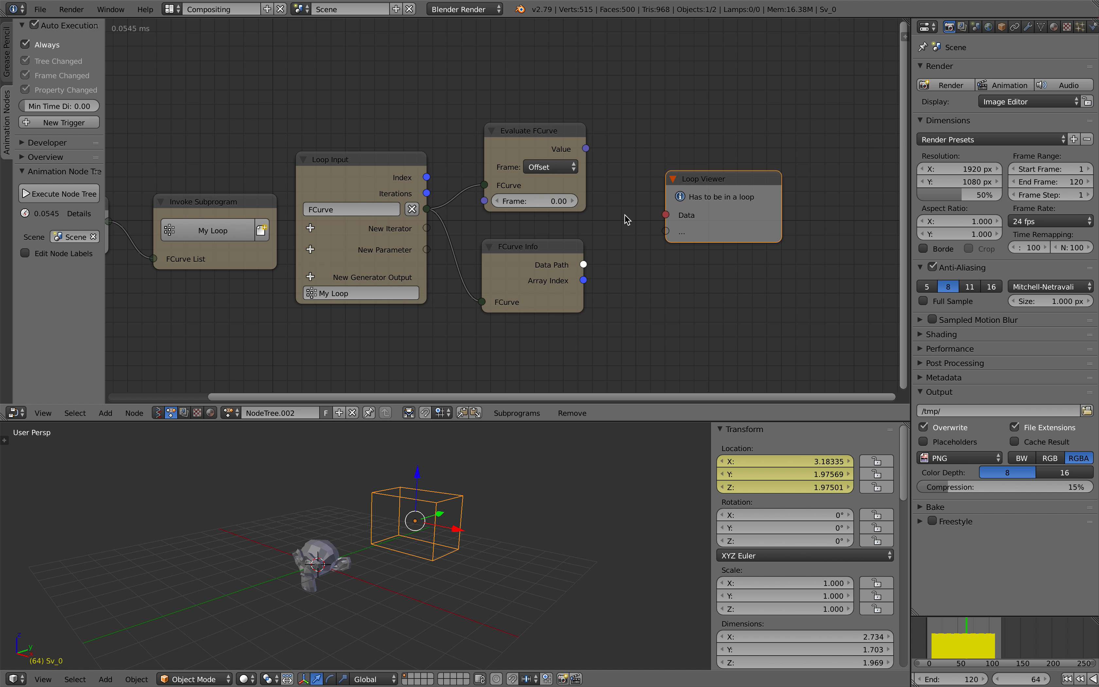
drag(583, 264, 665, 214)
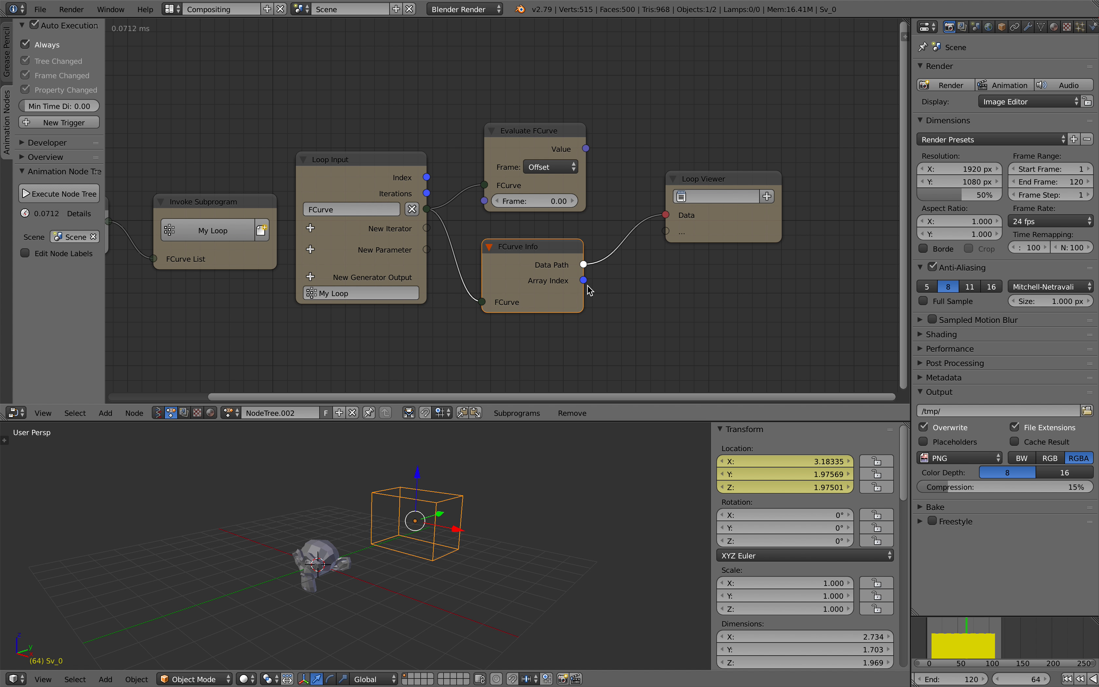
drag(583, 280, 665, 233)
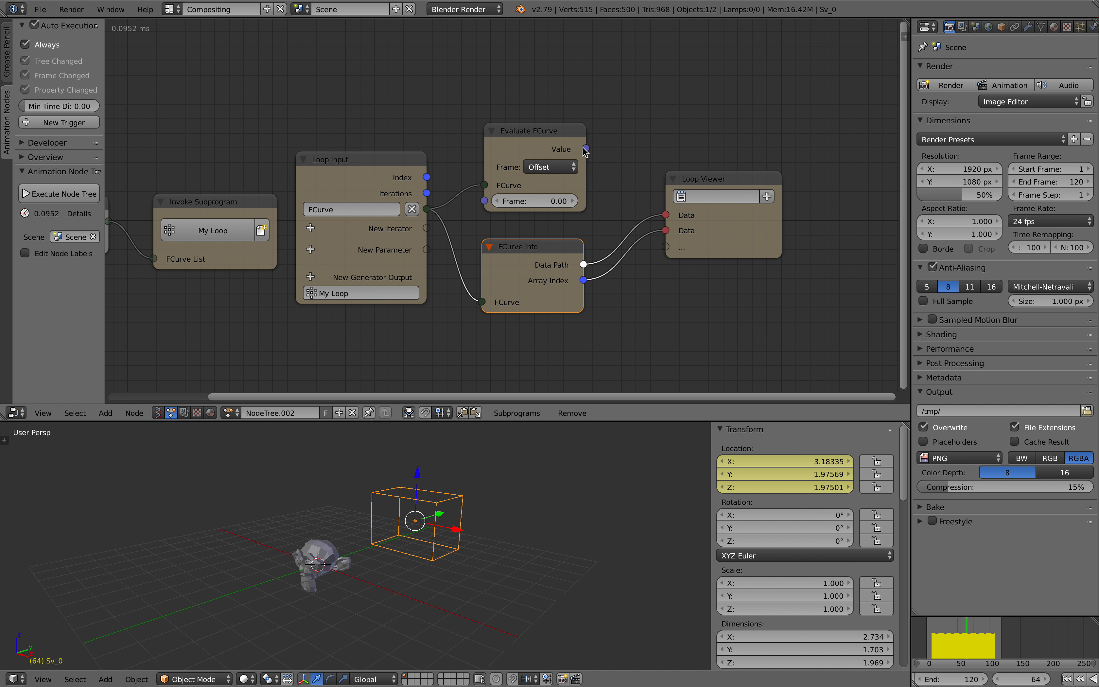
drag(585, 150, 665, 246)
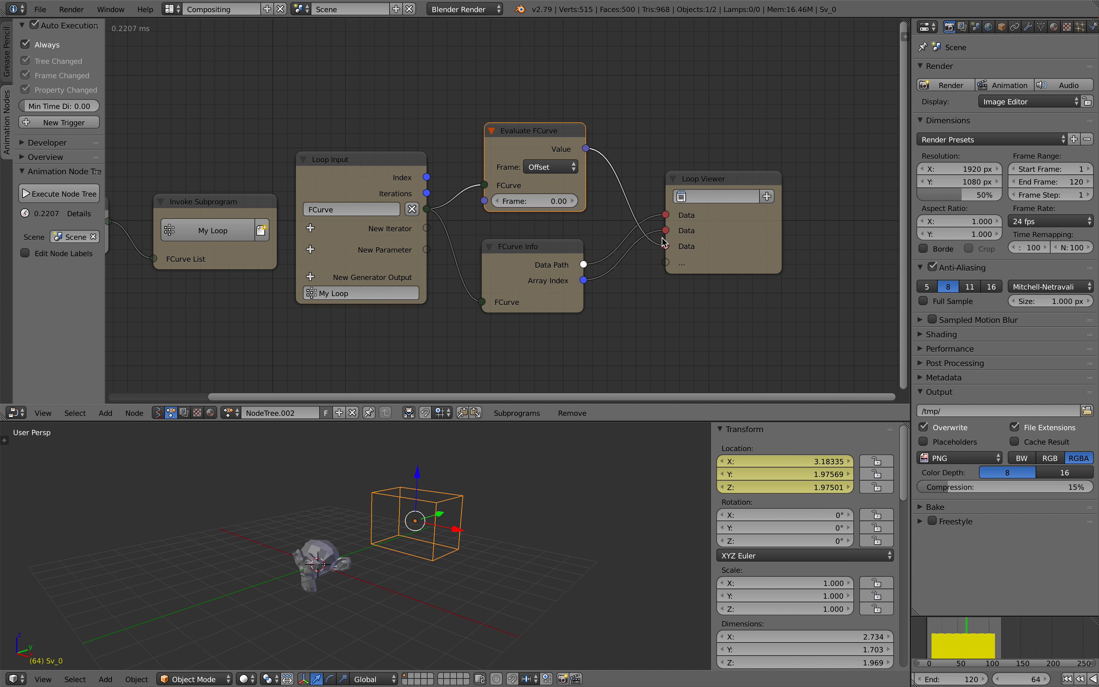
middle_drag(664, 243, 675, 234)
scroll(588, 194, up, 2)
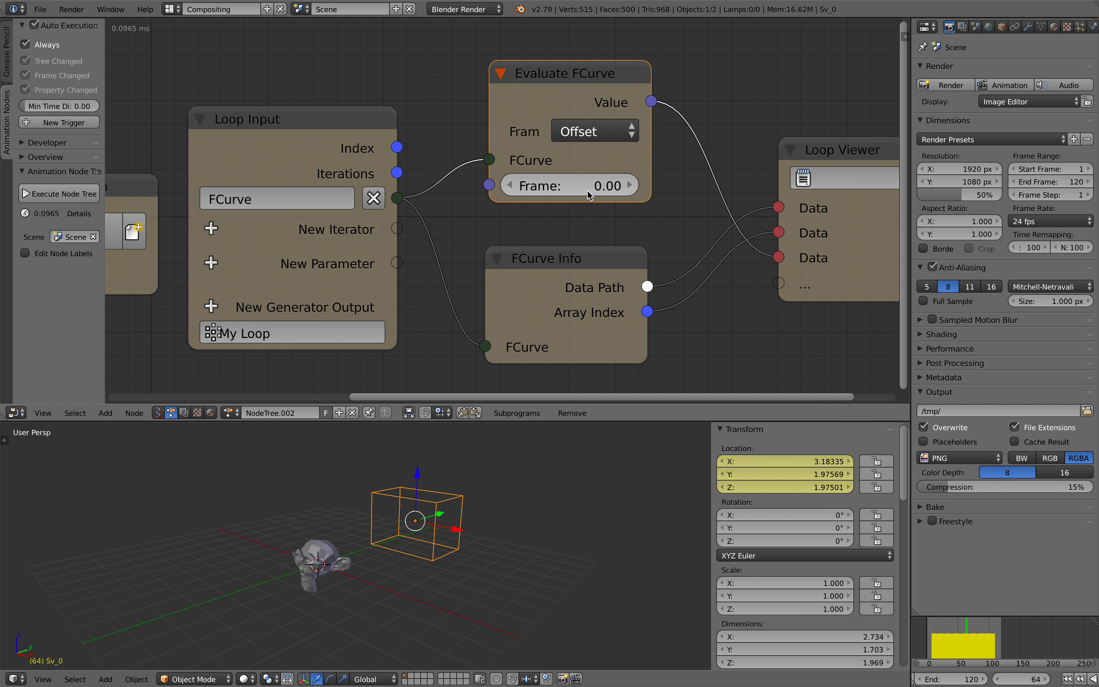
Step: Create a text block for the Loop Viewer node and show it in a new text editor area split from the 3D view
scroll(595, 195, down, 2)
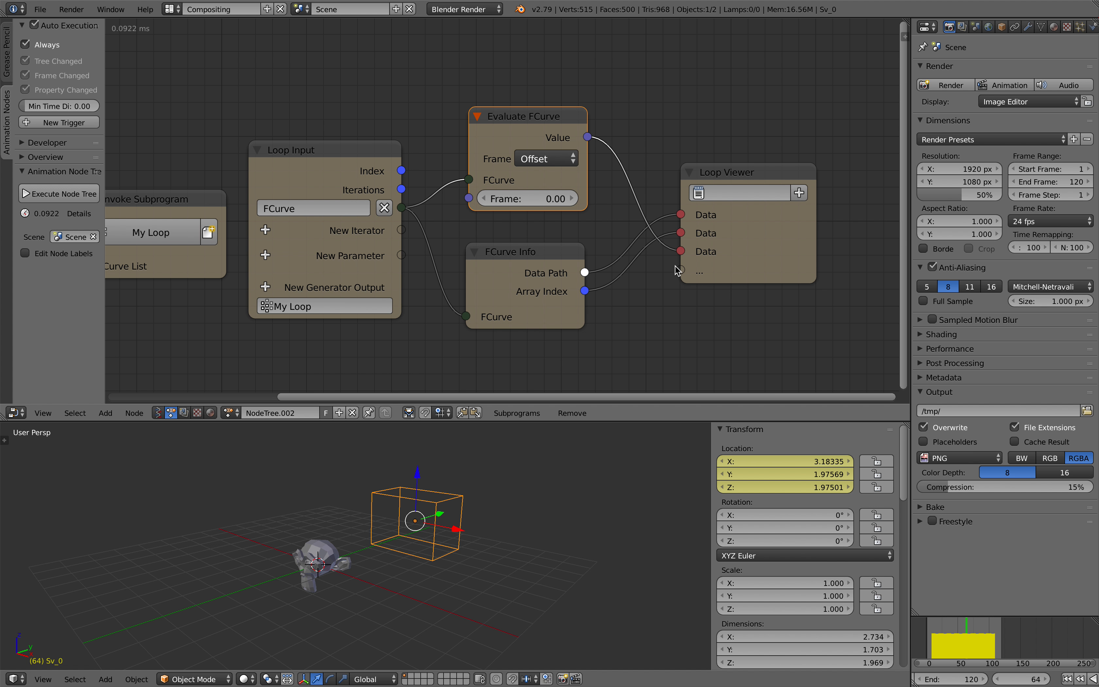
click(725, 199)
click(797, 194)
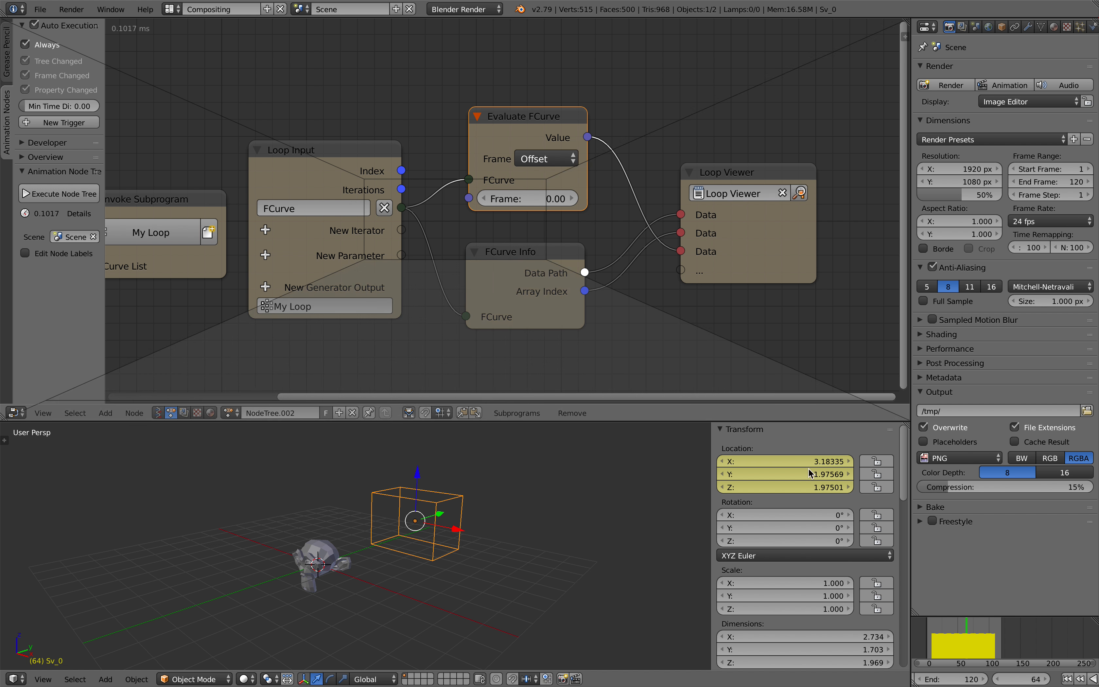
click(796, 520)
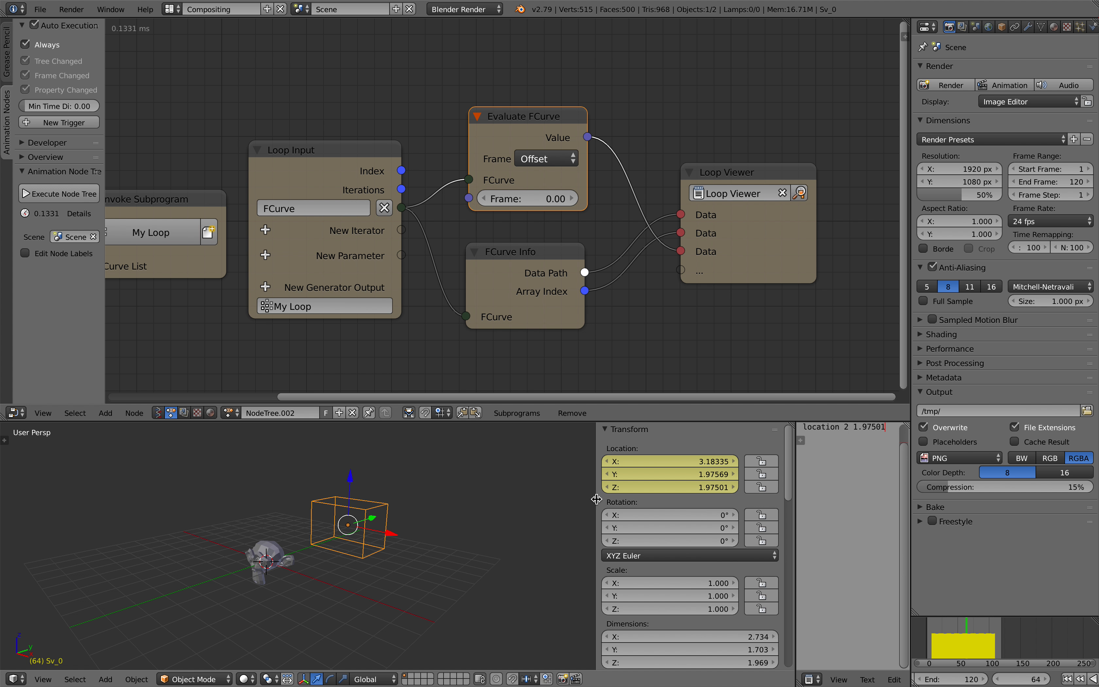
Step: Widen the text editor to about half of the lower area and hide the 3D view's transform sidebar
drag(597, 499, 476, 499)
drag(795, 482, 522, 483)
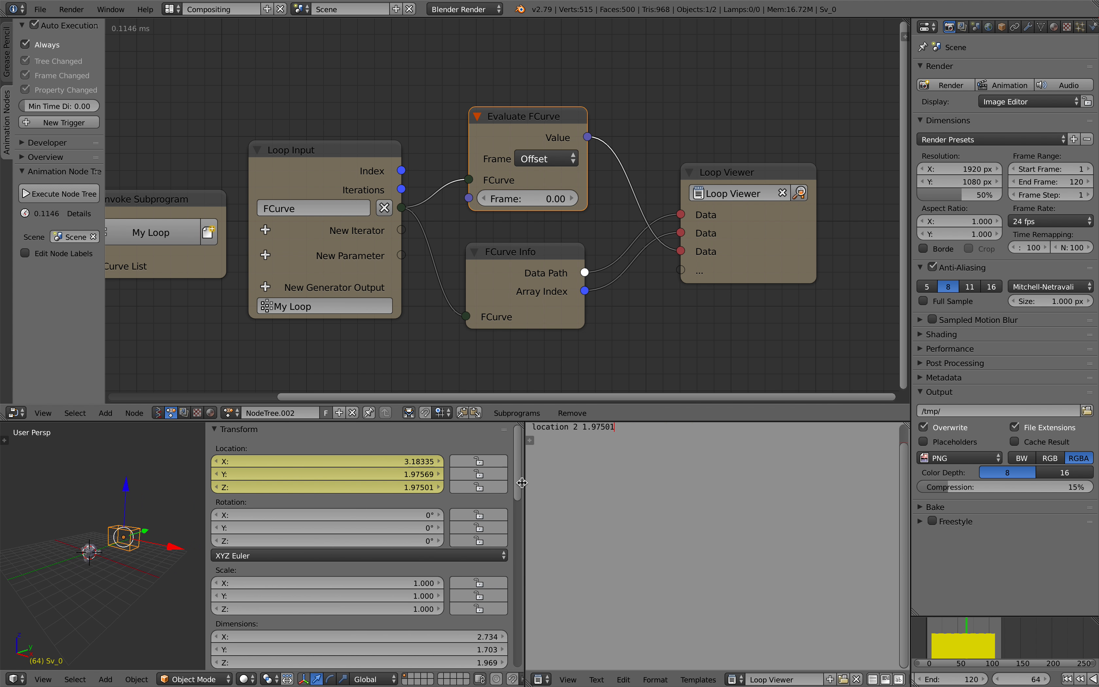
key(n)
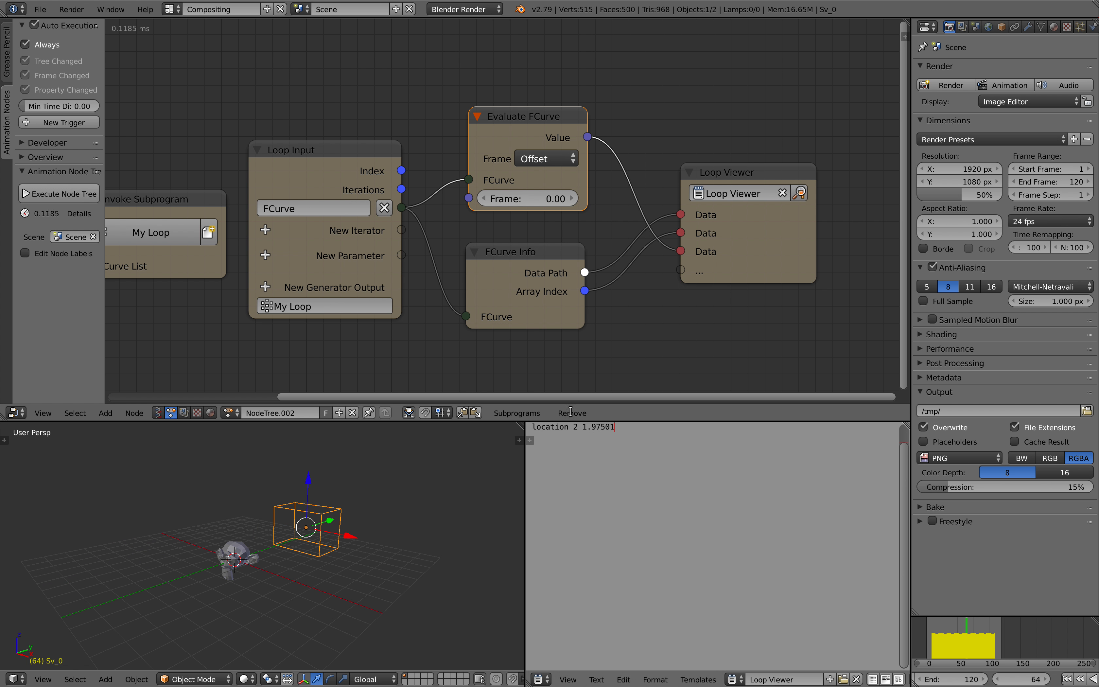
Step: Turn on line numbers in the text editor and enlarge its font size to about 29
click(873, 679)
drag(526, 487, 399, 484)
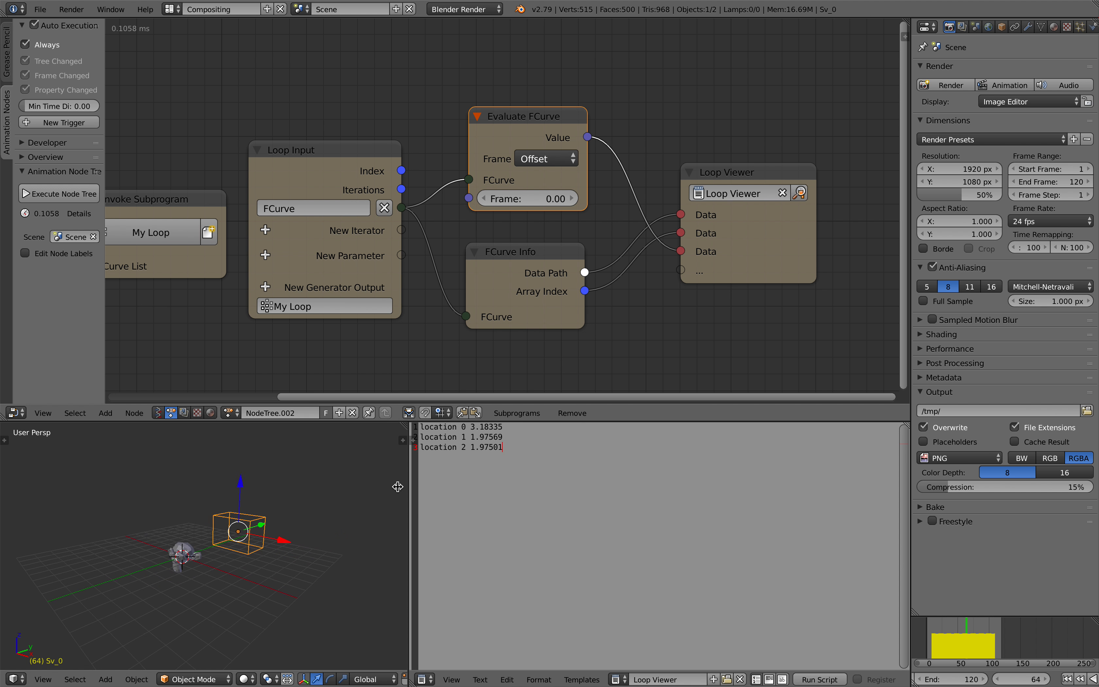
click(404, 439)
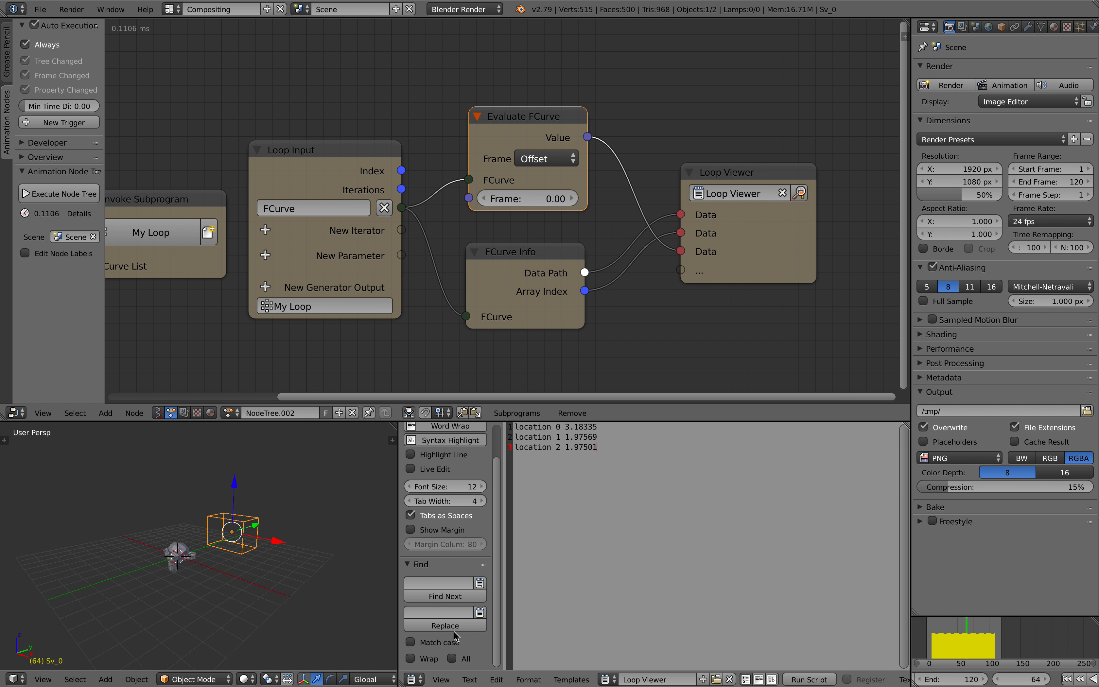
drag(466, 523, 590, 523)
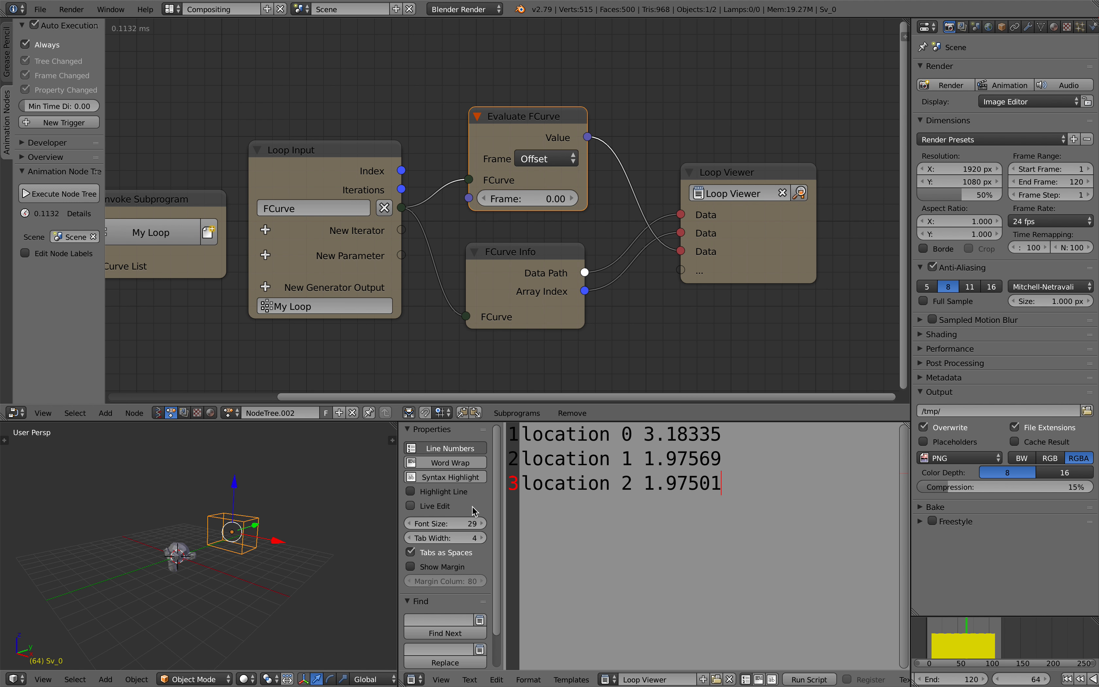
drag(460, 520, 409, 499)
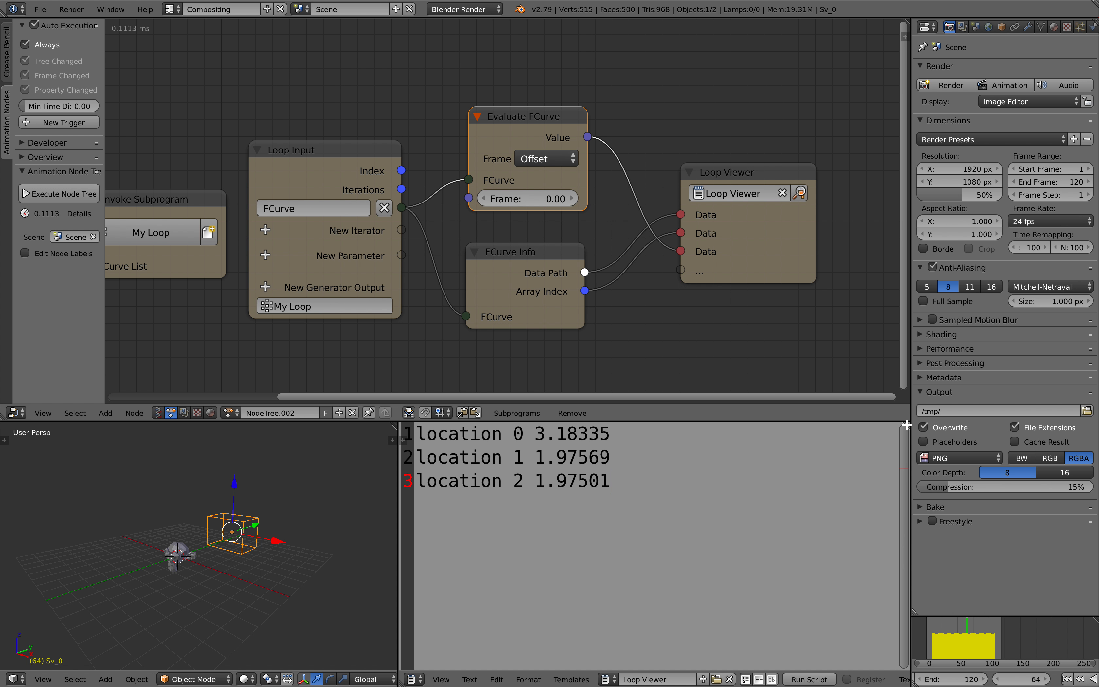
Step: Widen the text editor at the 3D view's expense and widen the render properties area slightly
drag(905, 425, 836, 429)
drag(400, 508, 293, 510)
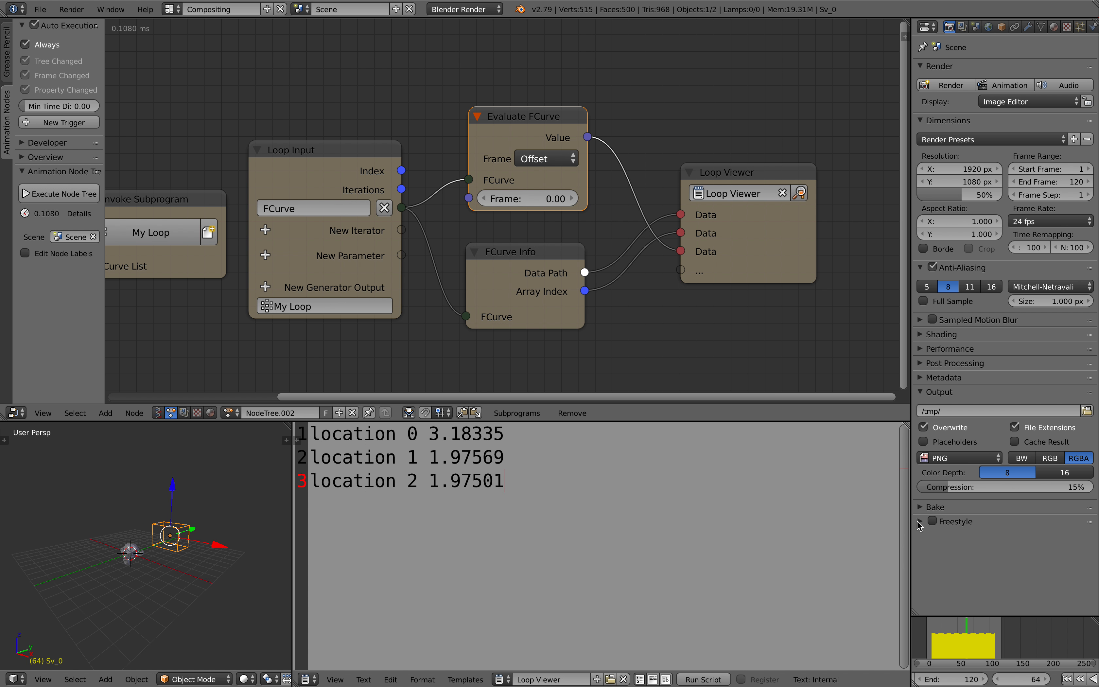
drag(910, 519, 870, 518)
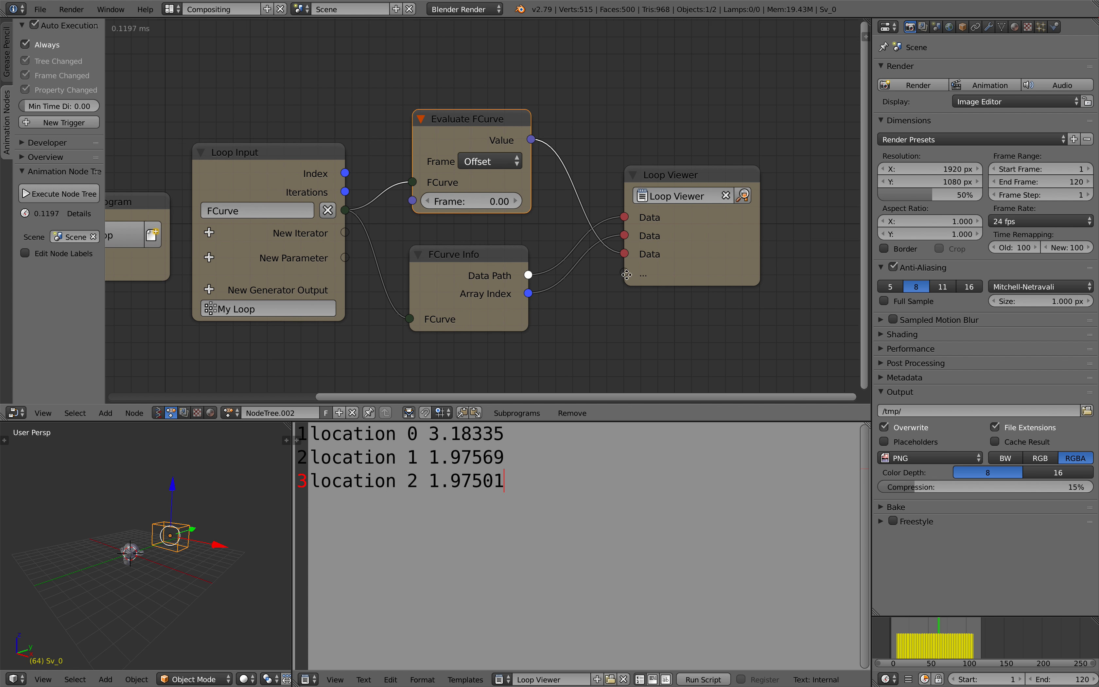
Step: Set the Loop Viewer node's column widths to 12, 4 and 12, and hide the node sidebar
click(678, 176)
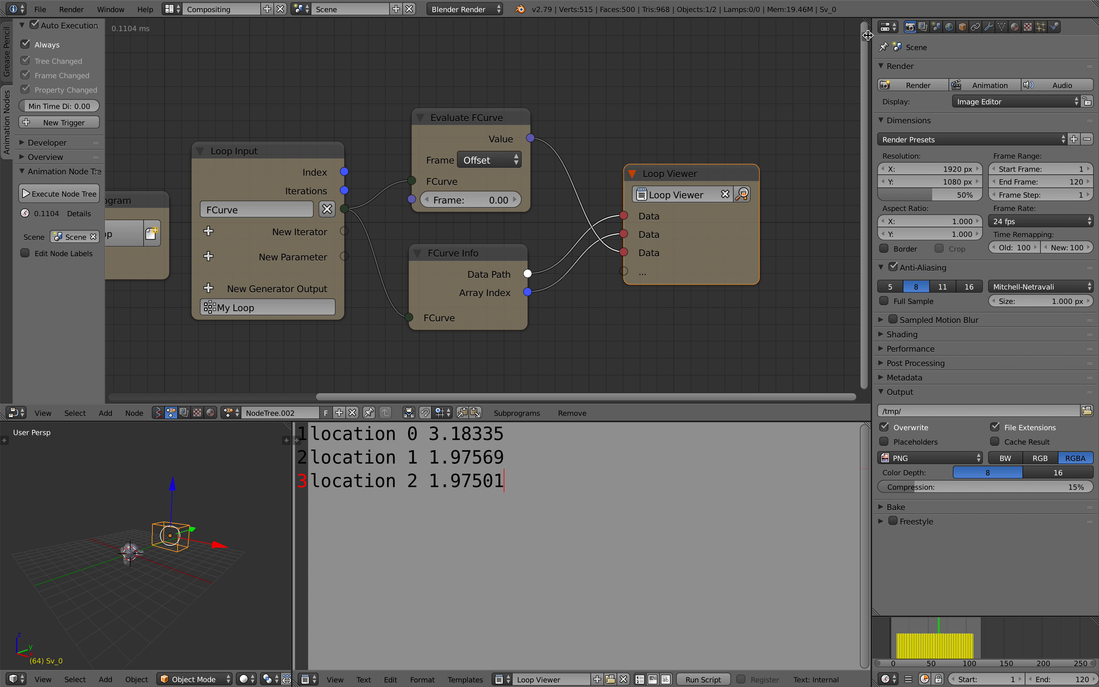
key(n)
mouse_move(812, 363)
mouse_down()
mouse_move(844, 363)
mouse_move(822, 363)
mouse_move(835, 363)
mouse_move(813, 376)
mouse_move(840, 376)
mouse_move(818, 376)
mouse_up()
drag(811, 388, 840, 389)
key(Home)
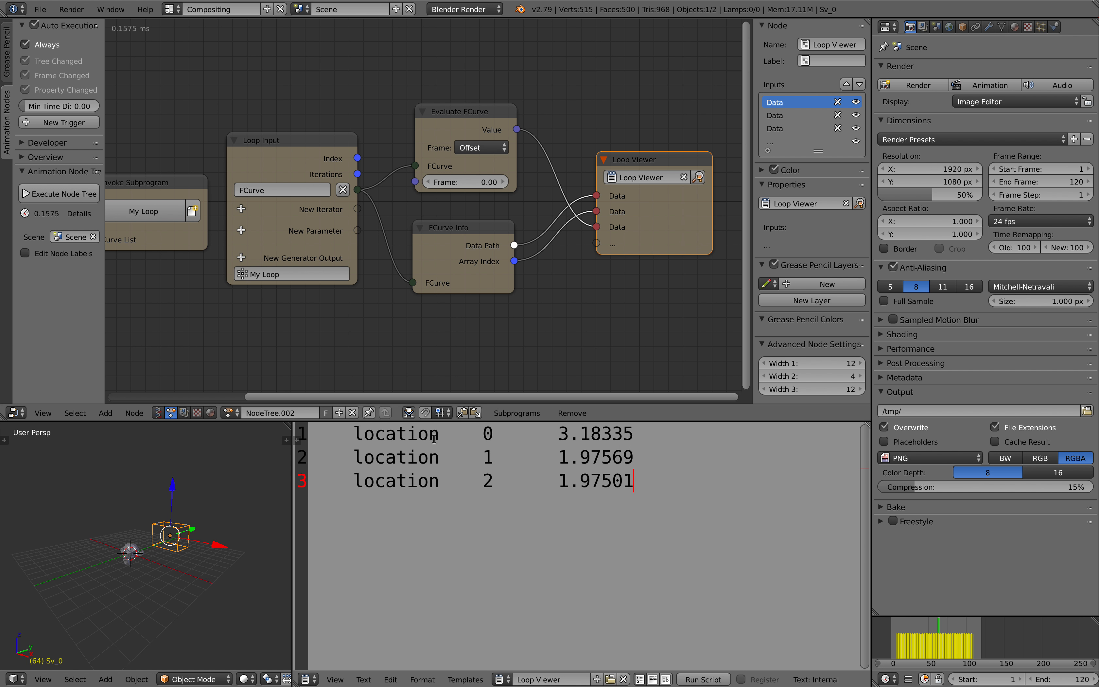
middle_drag(422, 319, 506, 325)
scroll(513, 322, down, 1)
middle_drag(709, 288, 682, 292)
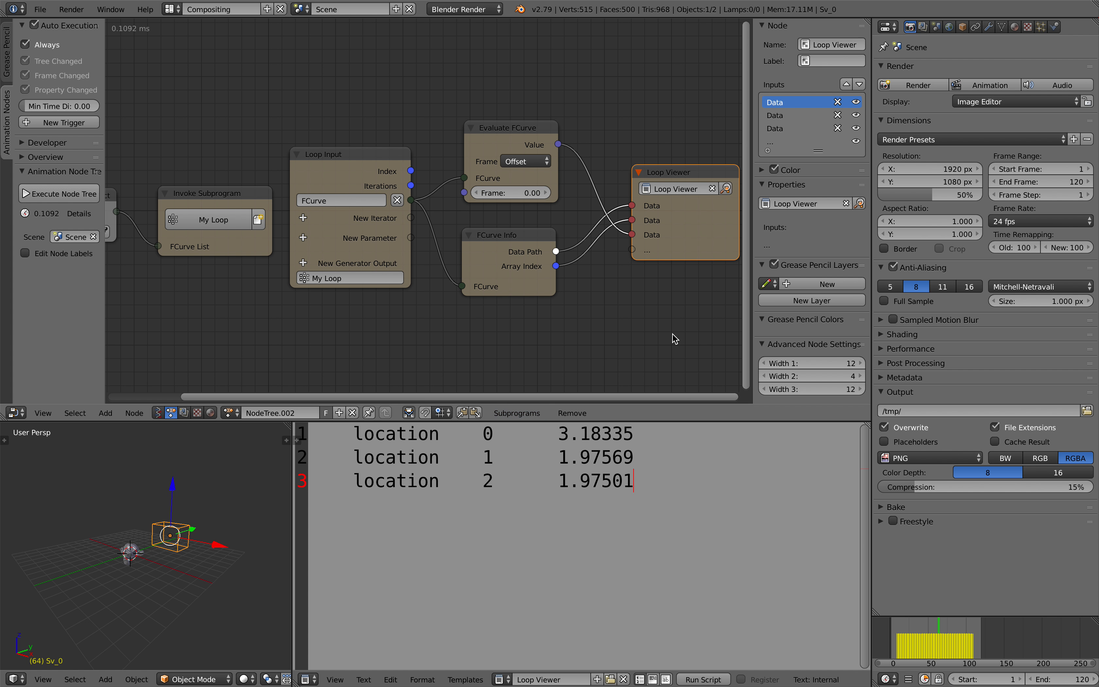
drag(753, 319, 881, 314)
Step: Add a Viewer node above the Loop Viewer and link Evaluate FCurve's Value, followed by FCurve Info's Data Path, to it
middle_drag(764, 280, 541, 259)
key(shift+a)
click(638, 184)
text(view)
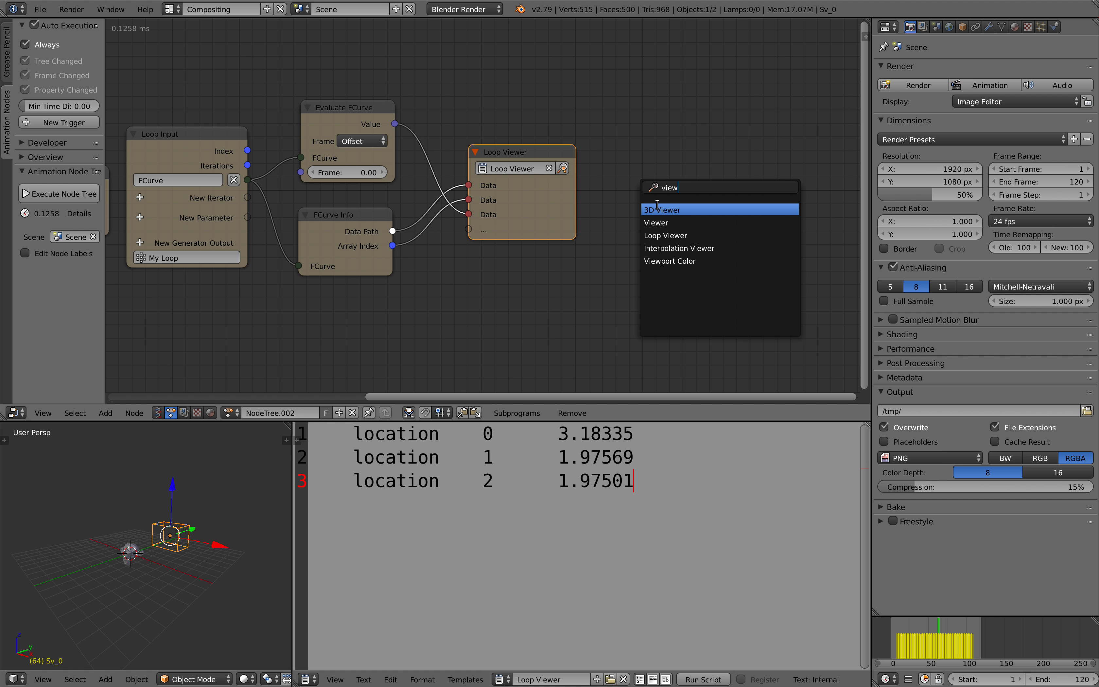
click(657, 222)
drag(395, 124, 540, 76)
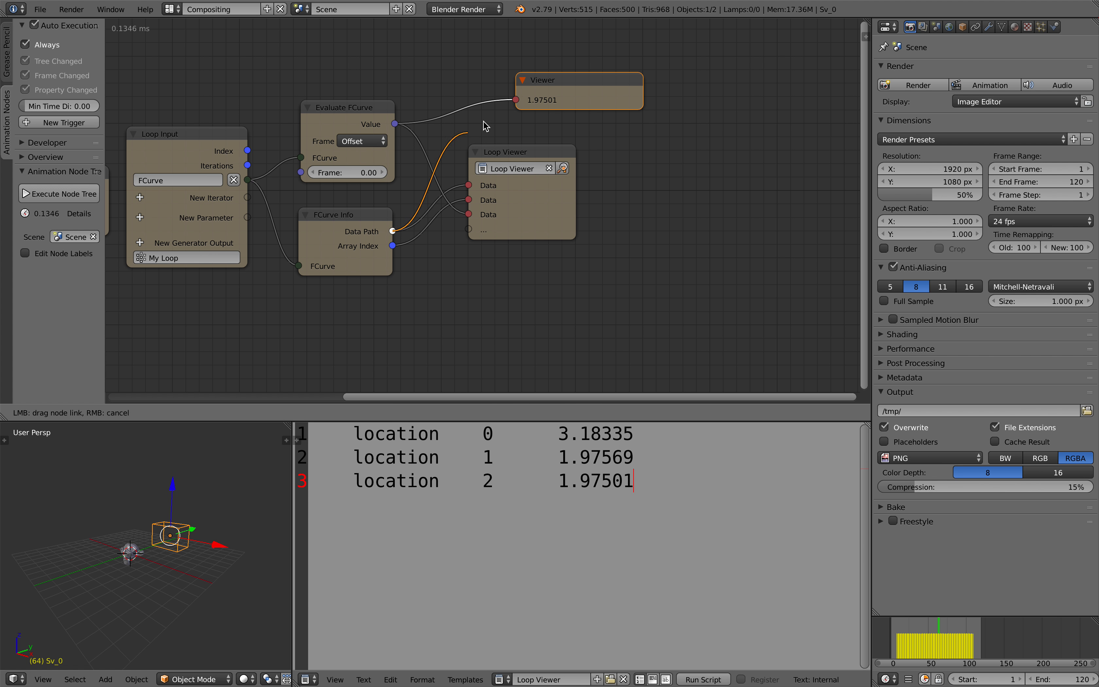
drag(392, 231, 590, 97)
Step: Reposition the Viewer node slightly above the Loop Viewer and save over the current file
middle_drag(368, 236, 507, 265)
scroll(521, 265, down, 2)
drag(678, 135, 673, 110)
key(ctrl+s)
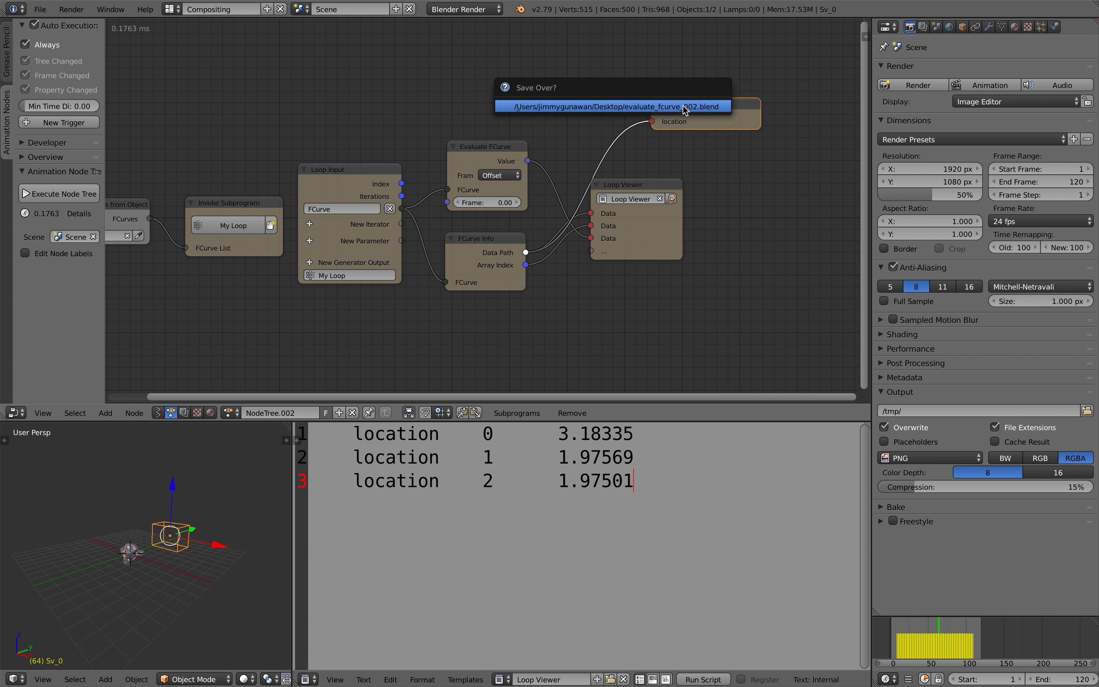
click(684, 107)
Step: Move the FCurves from Object and Invoke Subprogram nodes away from the Loop Input and hide the Animation Nodes tool shelf
scroll(628, 167, up, 1)
middle_drag(359, 202, 403, 187)
middle_drag(216, 195, 390, 188)
drag(327, 174, 296, 170)
drag(427, 175, 397, 174)
middle_drag(399, 161, 208, 177)
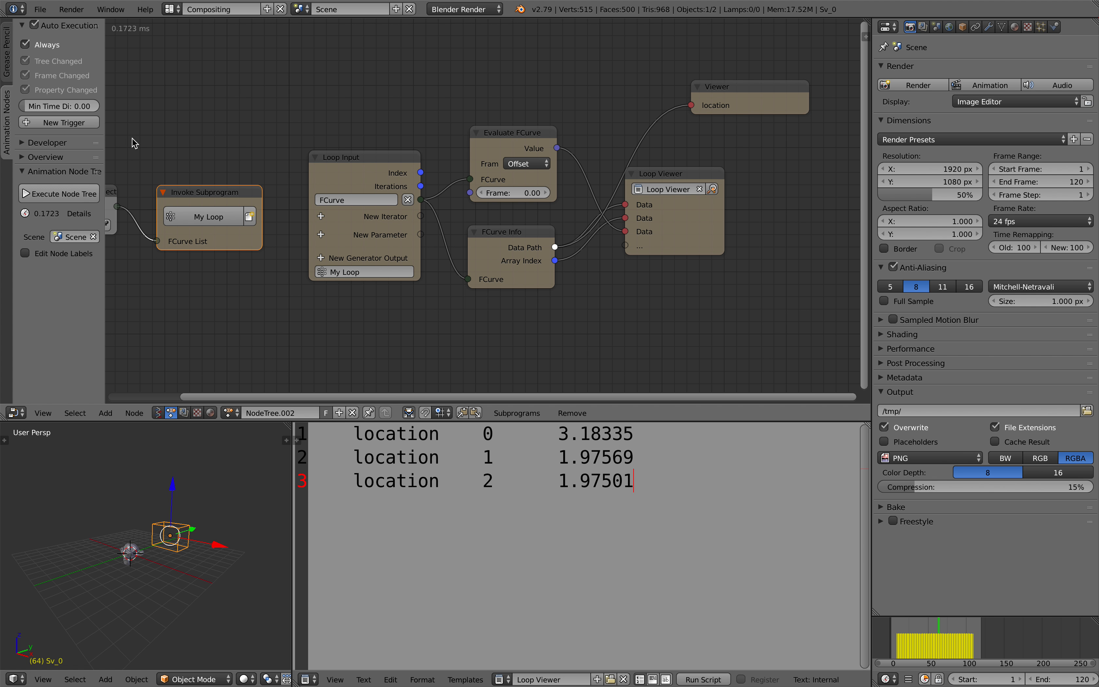
drag(106, 134, 61, 152)
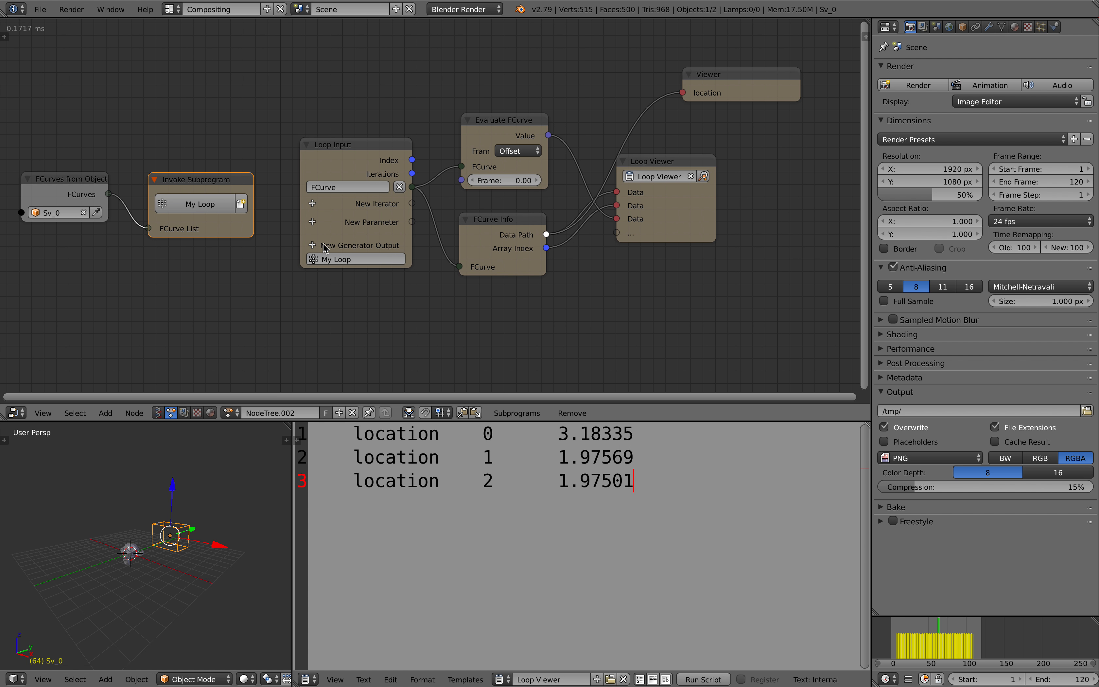
Step: Add a Generic List generator output to My Loop, place it below the Loop Viewer and link FCurve Info's Data Path to it
click(313, 245)
text(data)
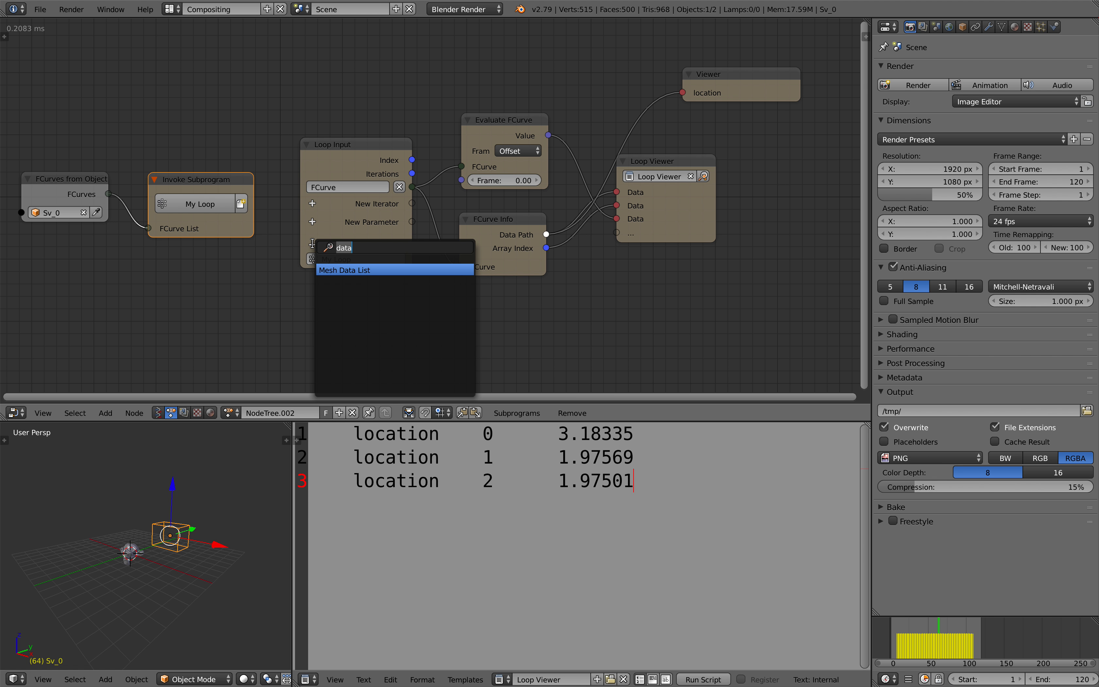
text(gene)
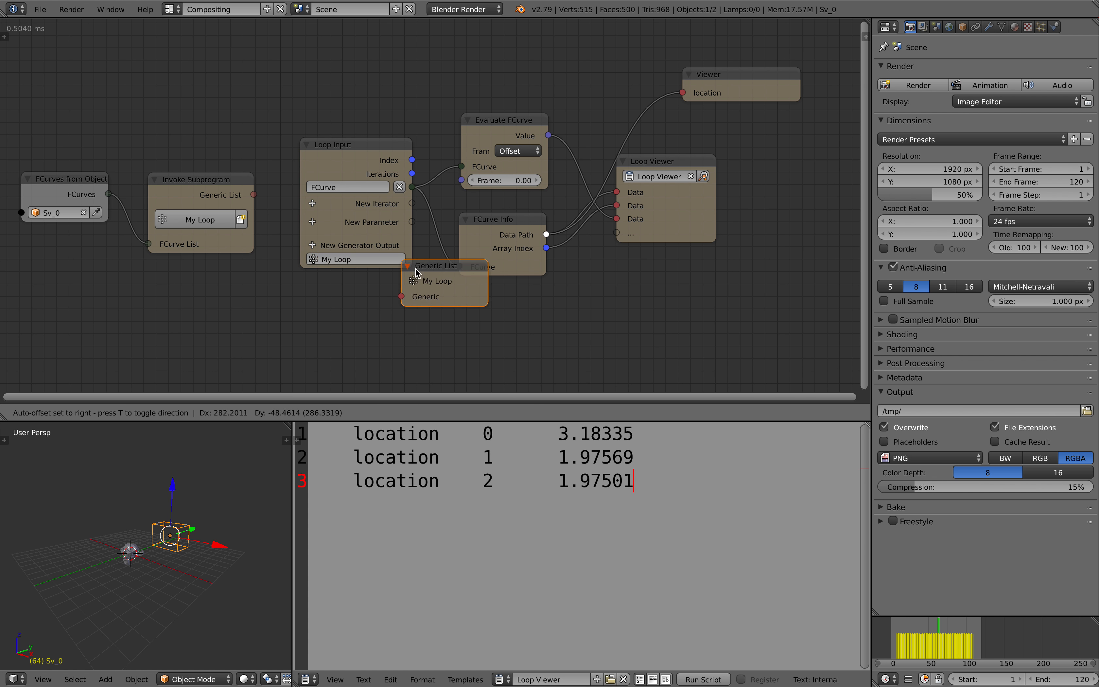
click(636, 279)
drag(546, 234, 576, 260)
drag(634, 316, 634, 313)
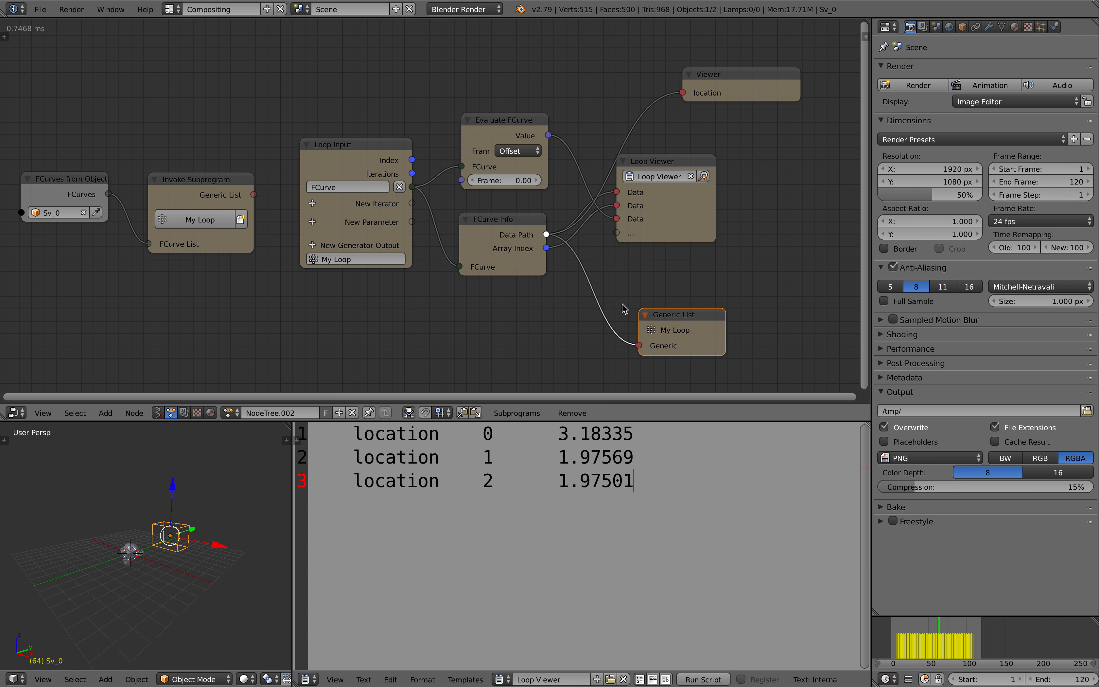
Step: Move Invoke Subprogram above the Loop Input, link its Generic List output to the Viewer and place the Viewer beside it
drag(204, 179, 608, 85)
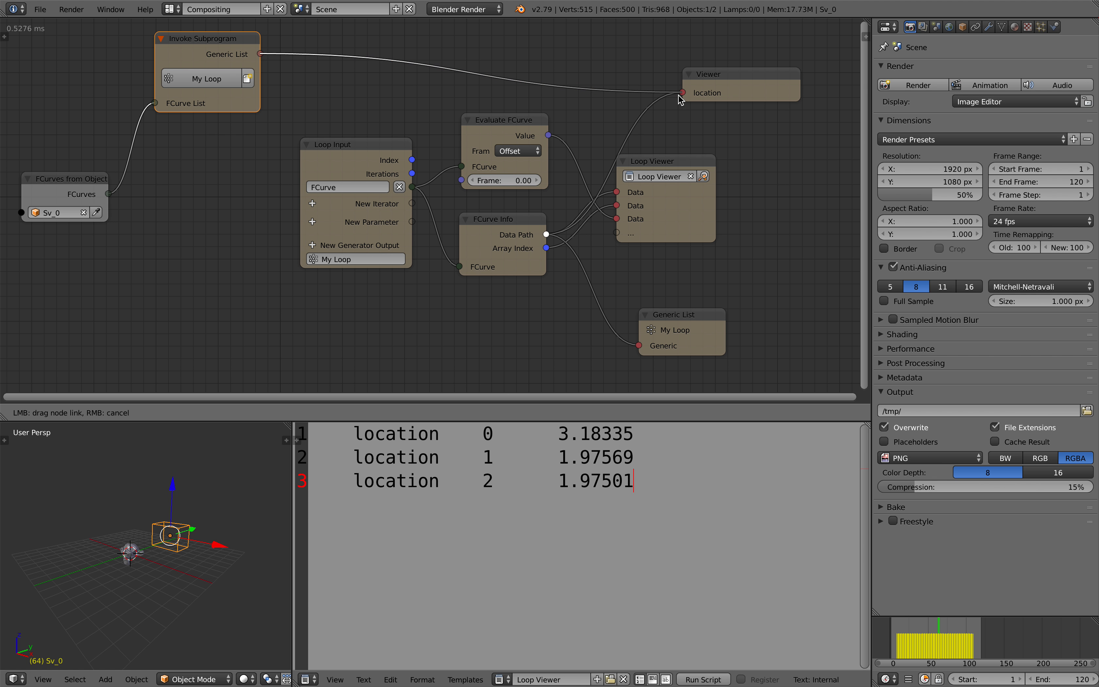
drag(678, 95, 356, 43)
scroll(373, 71, up, 2)
middle_drag(373, 71, 441, 86)
Step: Move the FCurves from Object node up beside Invoke Subprogram and lower Invoke Subprogram slightly
drag(96, 220, 118, 152)
scroll(363, 164, down, 1)
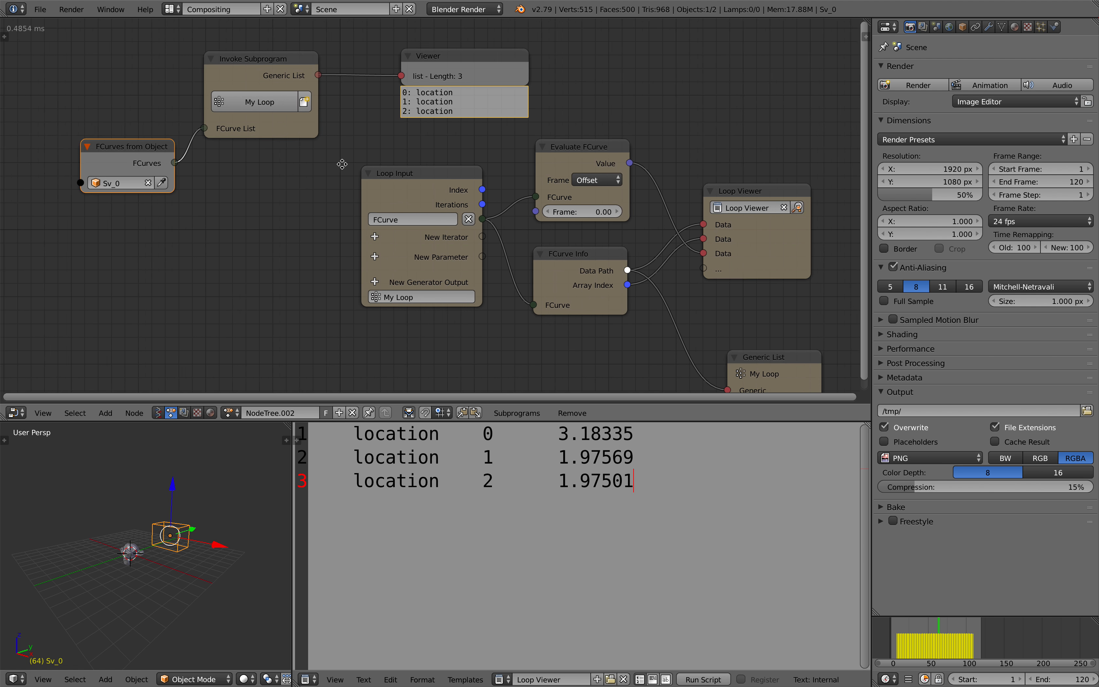
middle_drag(351, 162, 333, 160)
drag(258, 68, 260, 93)
middle_drag(336, 120, 283, 116)
scroll(283, 116, down, 1)
middle_drag(410, 166, 409, 151)
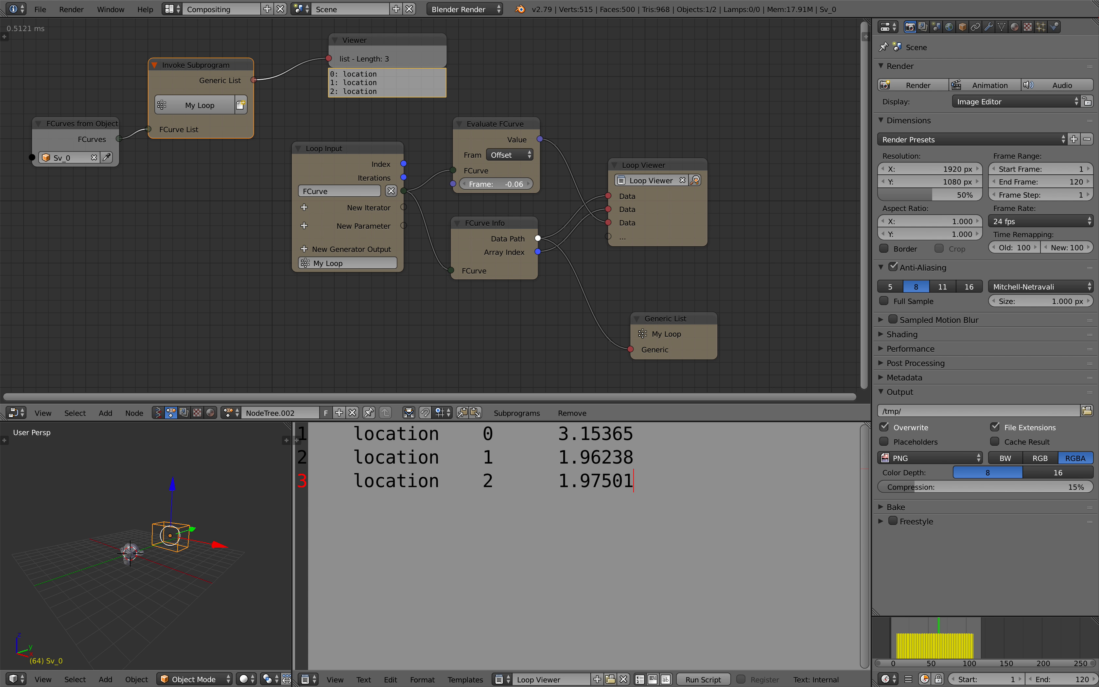
Step: Try different Evaluate FCurve Frame offsets between about 0 and 52.80, with the timeline moved to frame 78
scroll(504, 184, up, 1)
drag(504, 184, 551, 184)
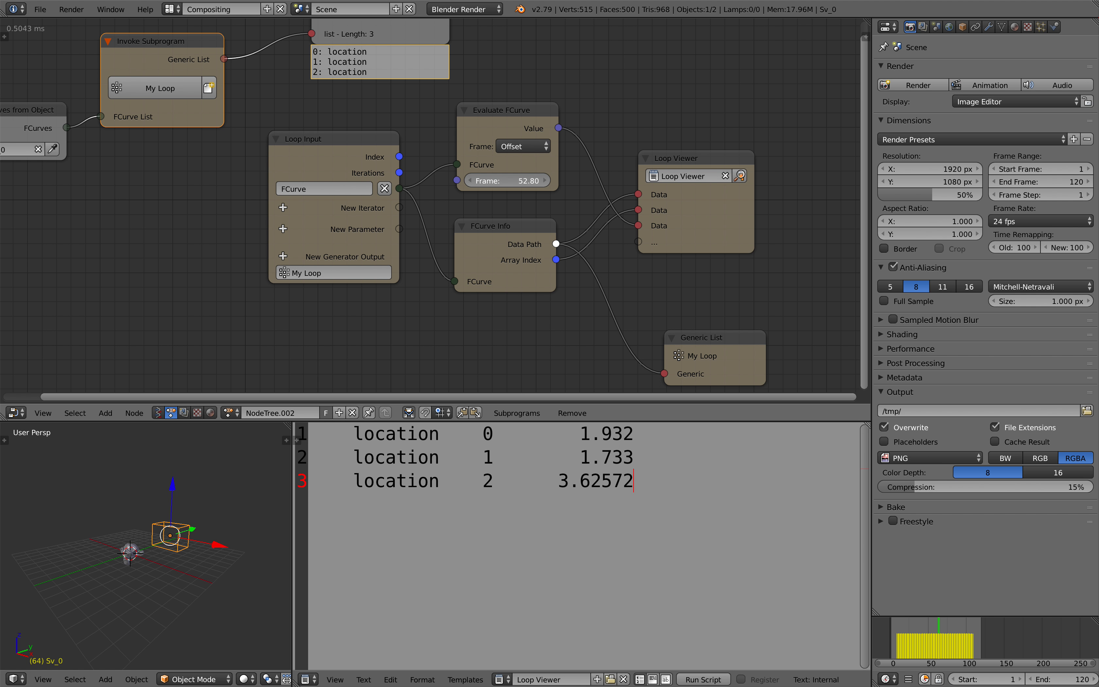
drag(513, 182, 506, 182)
mouse_move(942, 634)
mouse_down()
mouse_move(961, 633)
mouse_move(937, 633)
mouse_move(949, 633)
mouse_up()
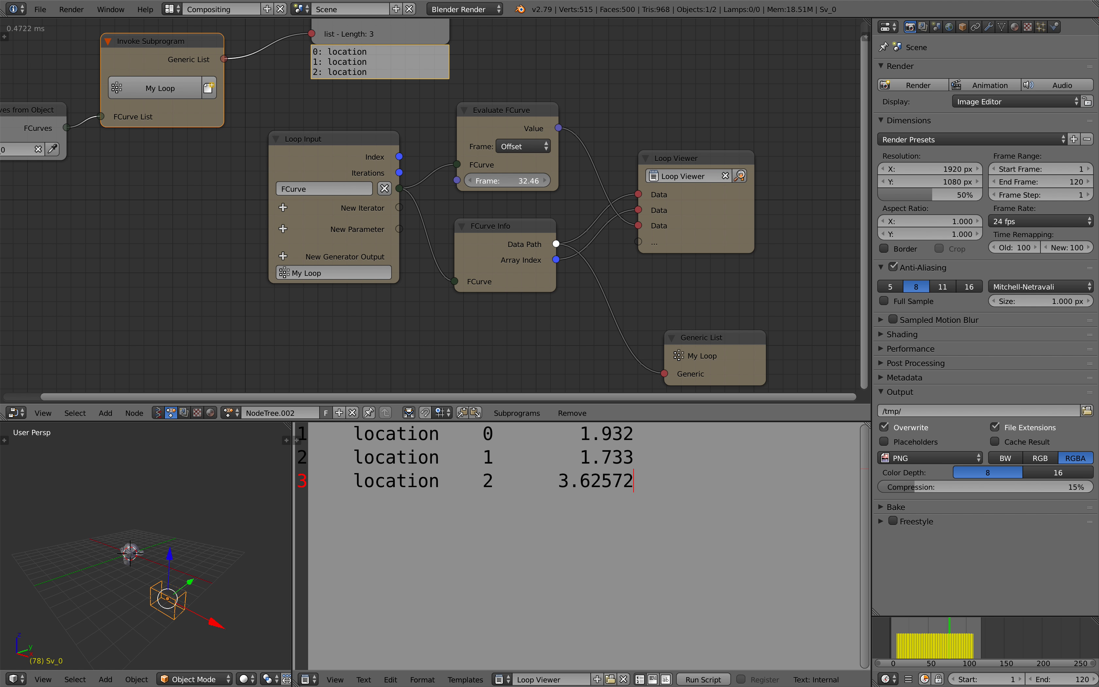
drag(504, 181, 416, 181)
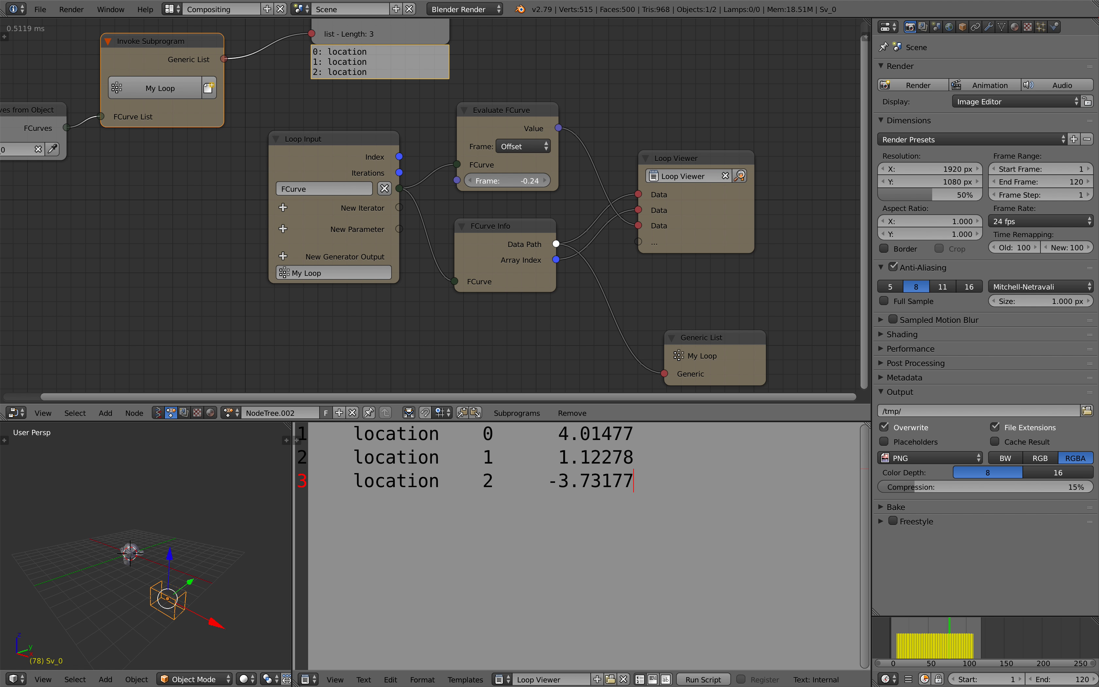
Step: Move the timeline to frame 45 and set Evaluate FCurve's Frame offset to 11.88
drag(504, 180, 517, 181)
drag(924, 651, 926, 630)
mouse_move(528, 181)
mouse_down()
mouse_move(517, 180)
mouse_move(537, 181)
mouse_up()
scroll(535, 168, down, 1)
middle_drag(524, 186, 551, 184)
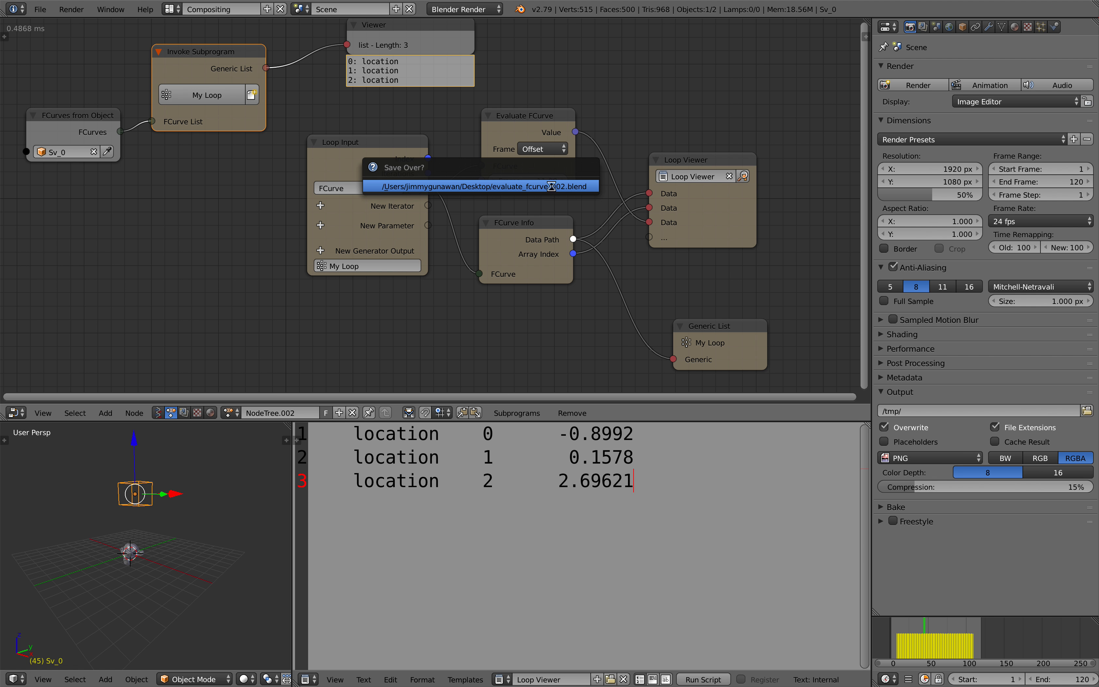
Step: Save over the current file and spread out the Loop Input, FCurve Info, Generic List and Loop Viewer nodes
middle_drag(189, 268, 183, 261)
key(ctrl+s)
click(230, 274)
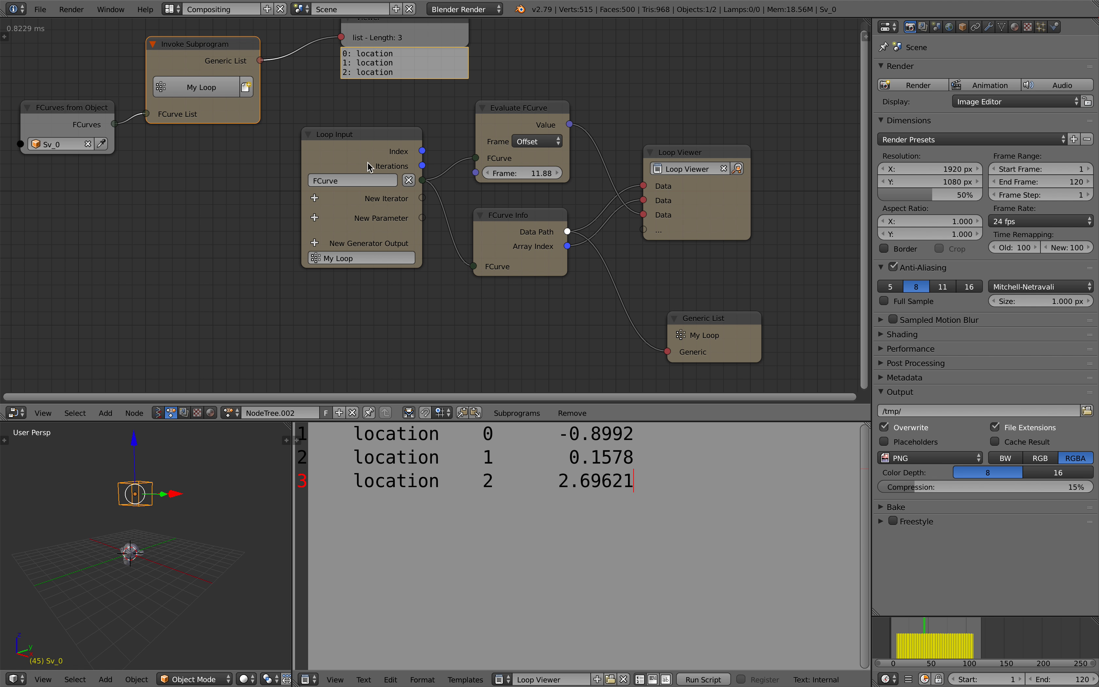
drag(369, 163, 303, 183)
drag(520, 230, 492, 239)
drag(700, 318, 710, 311)
drag(693, 232, 719, 199)
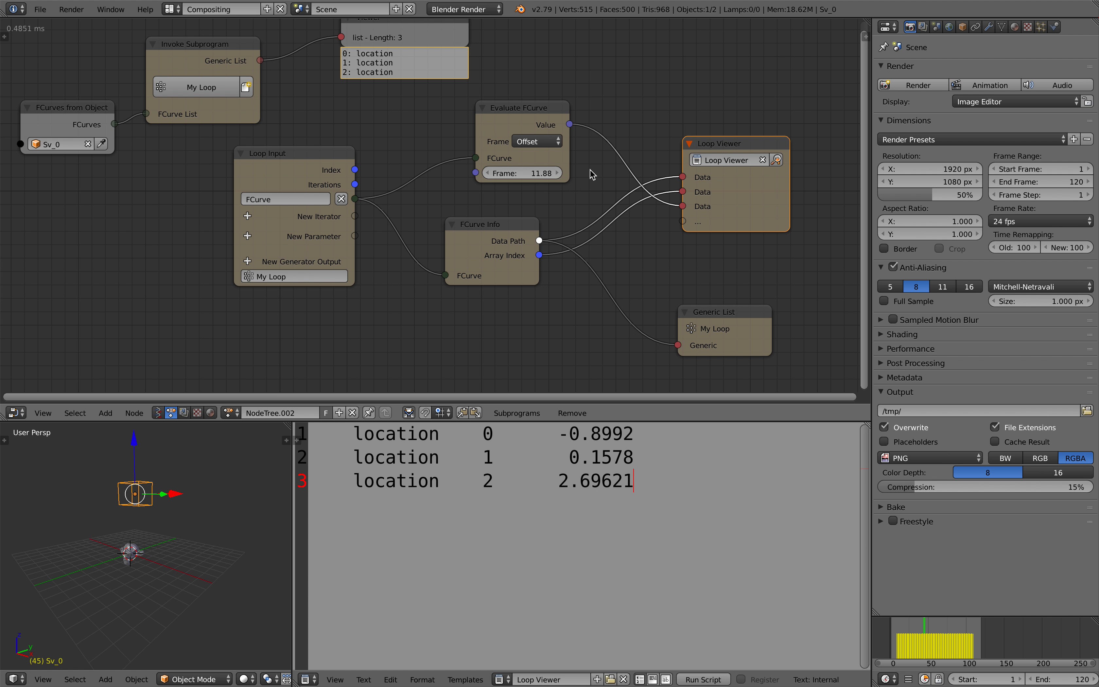
middle_drag(591, 174, 620, 152)
Step: Add a Float List generator output to My Loop, placed above the Loop Viewer, and link Evaluate FCurve's Value to it
click(277, 239)
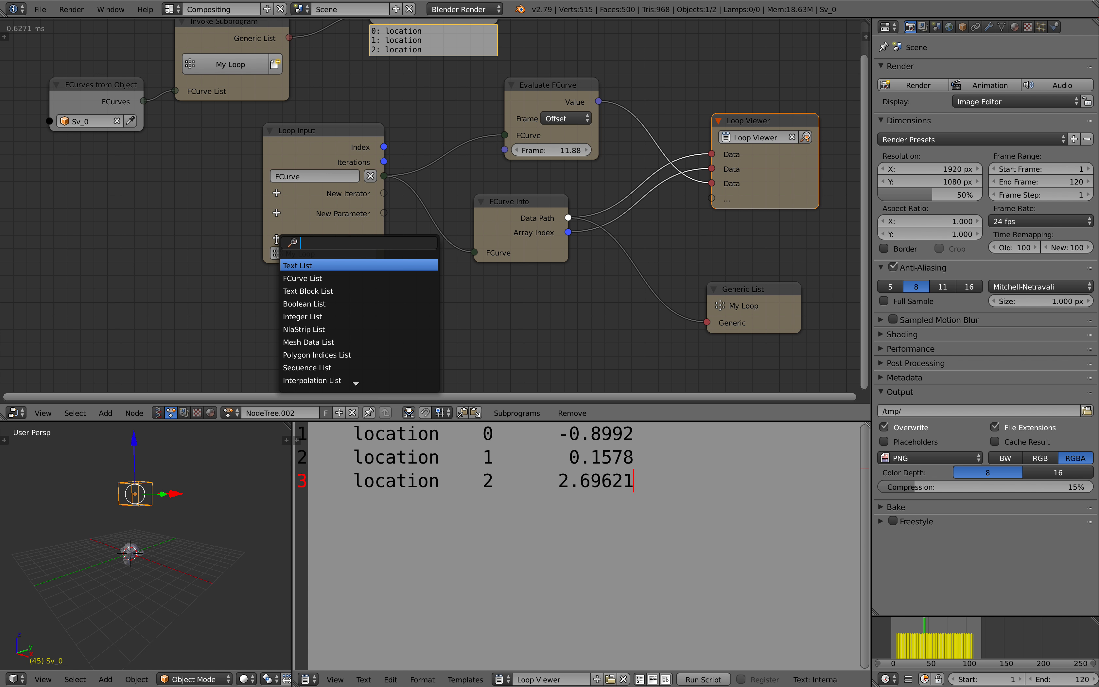
text(flo)
key(Return)
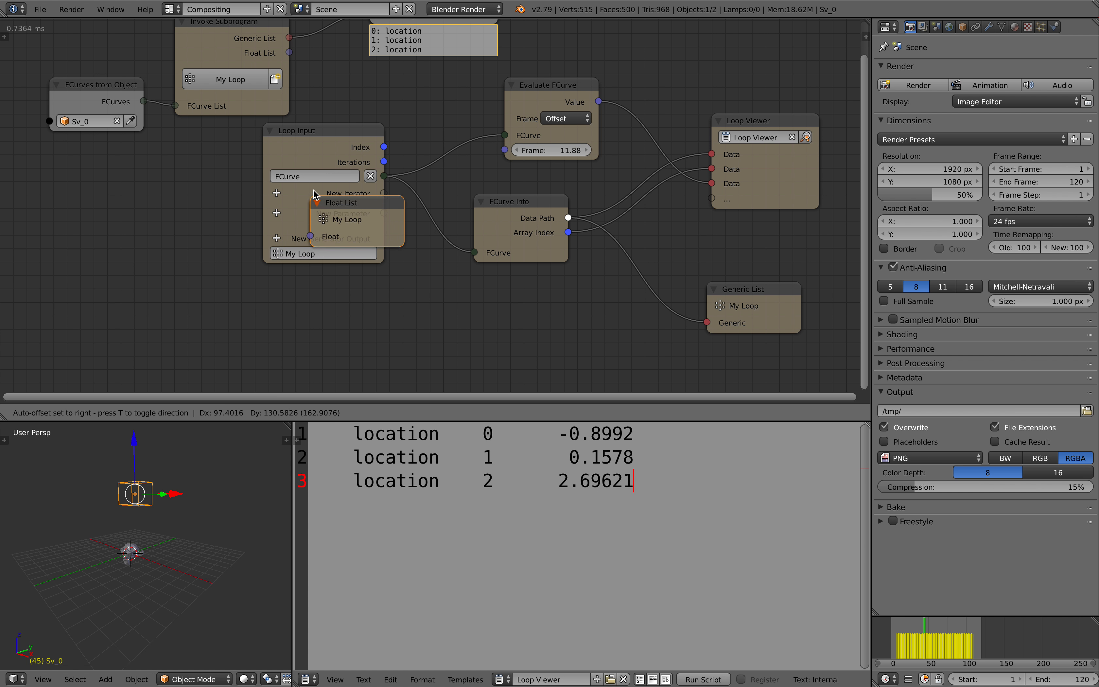
drag(599, 102, 722, 81)
Step: Move the FCurves from Object, Invoke Subprogram and Viewer nodes up and away from the loop's nodes
middle_drag(654, 98, 820, 147)
drag(263, 140, 154, 94)
drag(372, 86, 282, 58)
middle_drag(454, 81, 375, 141)
drag(500, 113, 462, 51)
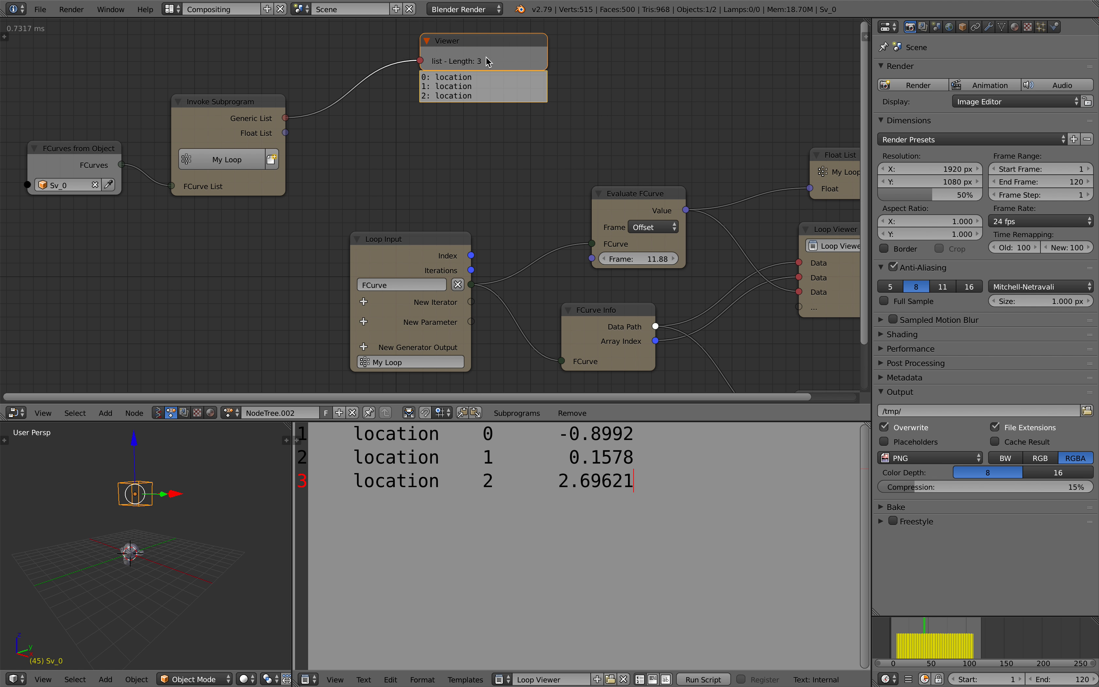
Step: Duplicate the Viewer node below the original and link Invoke Subprogram's Float List output to it
key(shift+d)
click(502, 142)
drag(287, 132, 410, 144)
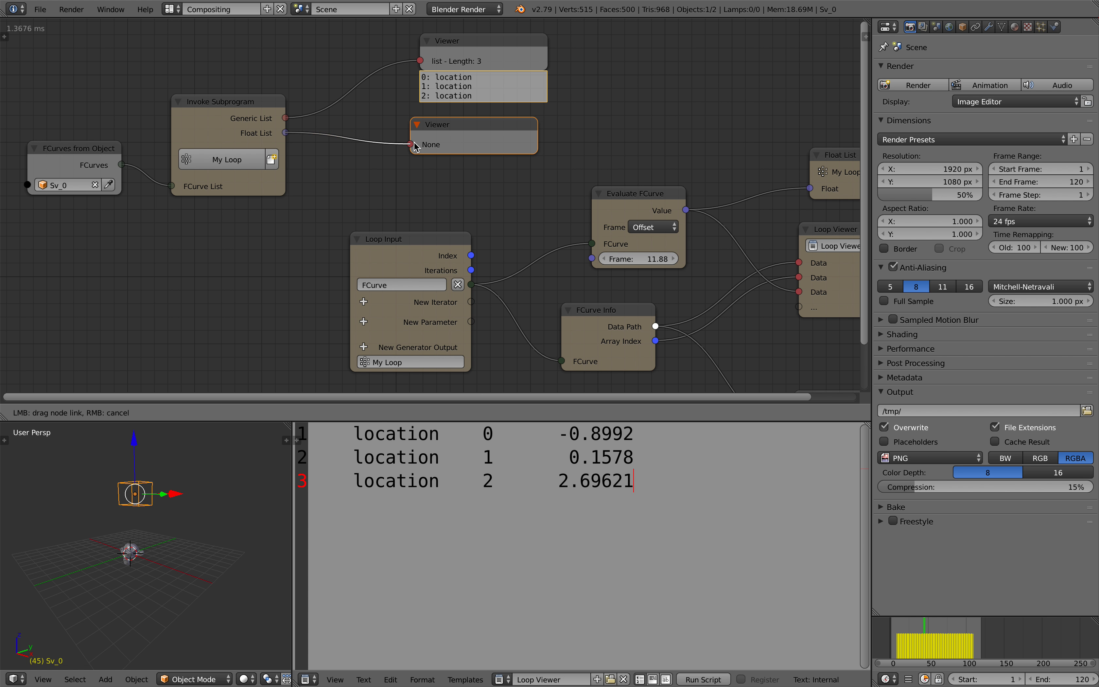
Step: Scrub the timeline to frame 56 to compare the Float List values, and save over the current file
click(925, 640)
drag(924, 636, 932, 635)
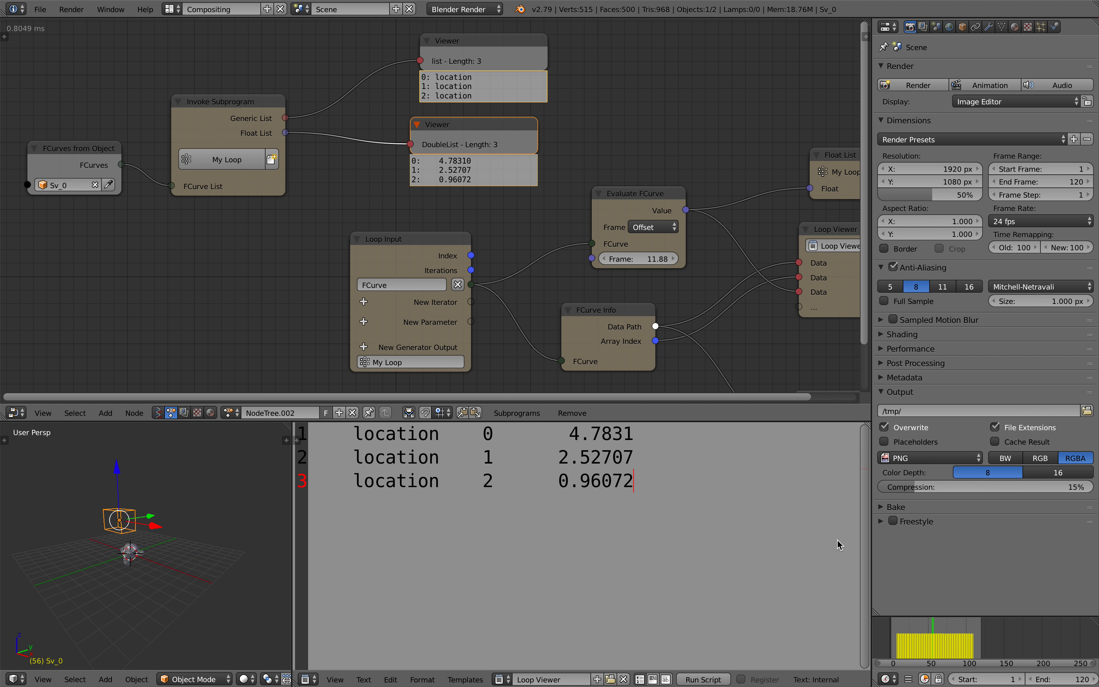
scroll(450, 109, up, 4)
scroll(235, 508, up, 3)
mouse_move(185, 504)
middle_down()
mouse_move(235, 509)
mouse_move(169, 495)
middle_up()
key(ctrl+s)
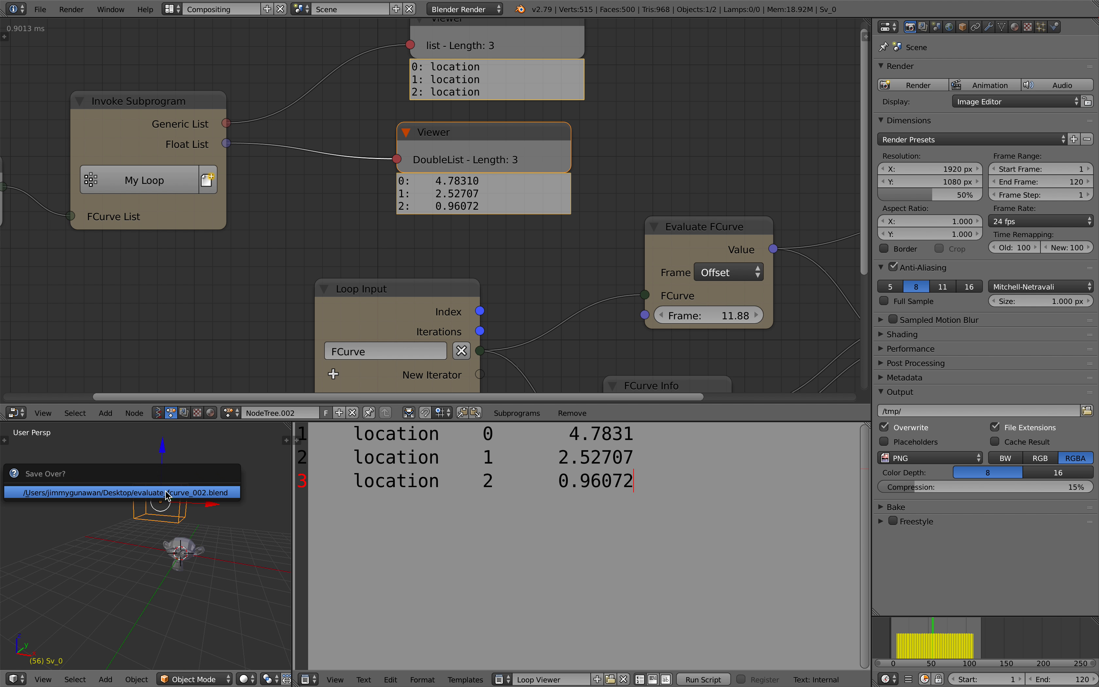
click(168, 494)
Step: With the timeline at frame 48, switch Evaluate FCurve's frame type to Absolute and set its Frame to 63.24
drag(937, 637, 927, 635)
scroll(551, 199, down, 2)
middle_drag(551, 198, 466, 63)
mouse_move(584, 165)
mouse_down()
mouse_move(610, 165)
mouse_move(590, 165)
mouse_up()
click(591, 127)
click(594, 92)
click(599, 128)
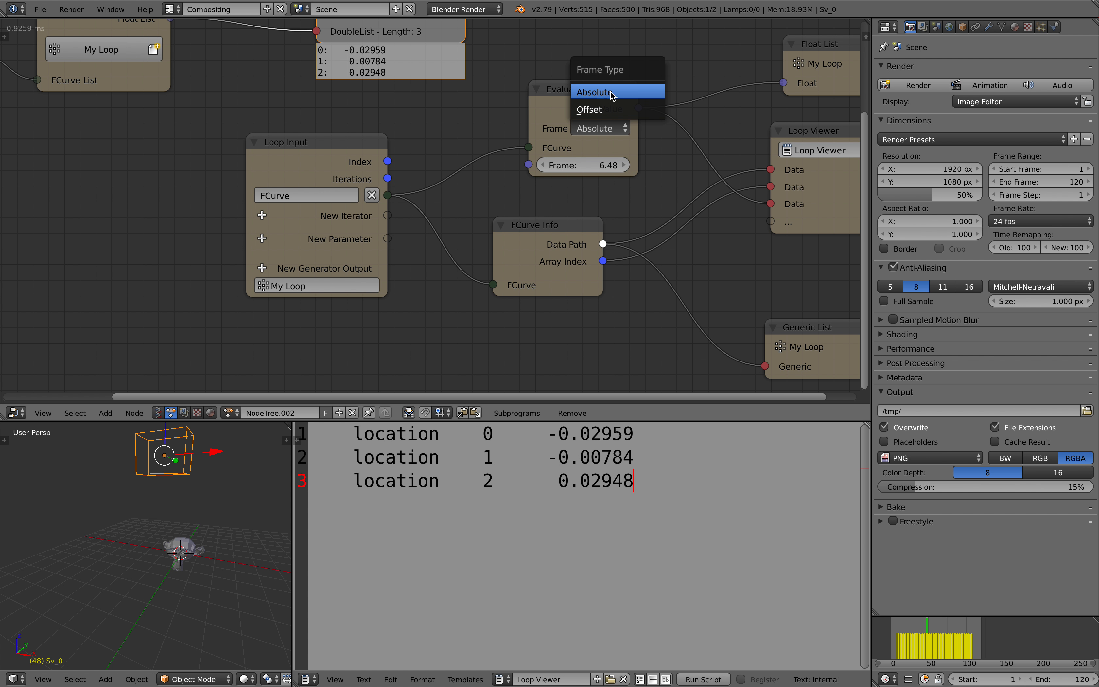
click(594, 92)
drag(590, 164, 612, 167)
scroll(555, 187, down, 2)
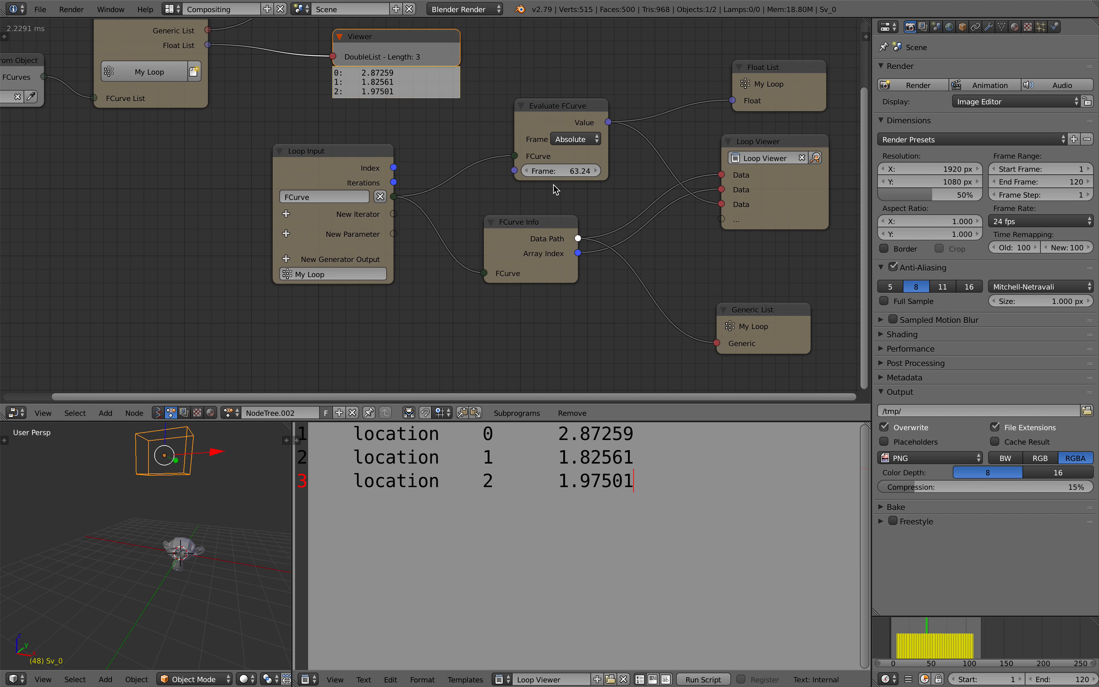
Step: Add a Float parameter to the Loop Input node and name it CUSTOM TIME
middle_drag(425, 201, 541, 219)
scroll(541, 219, down, 2)
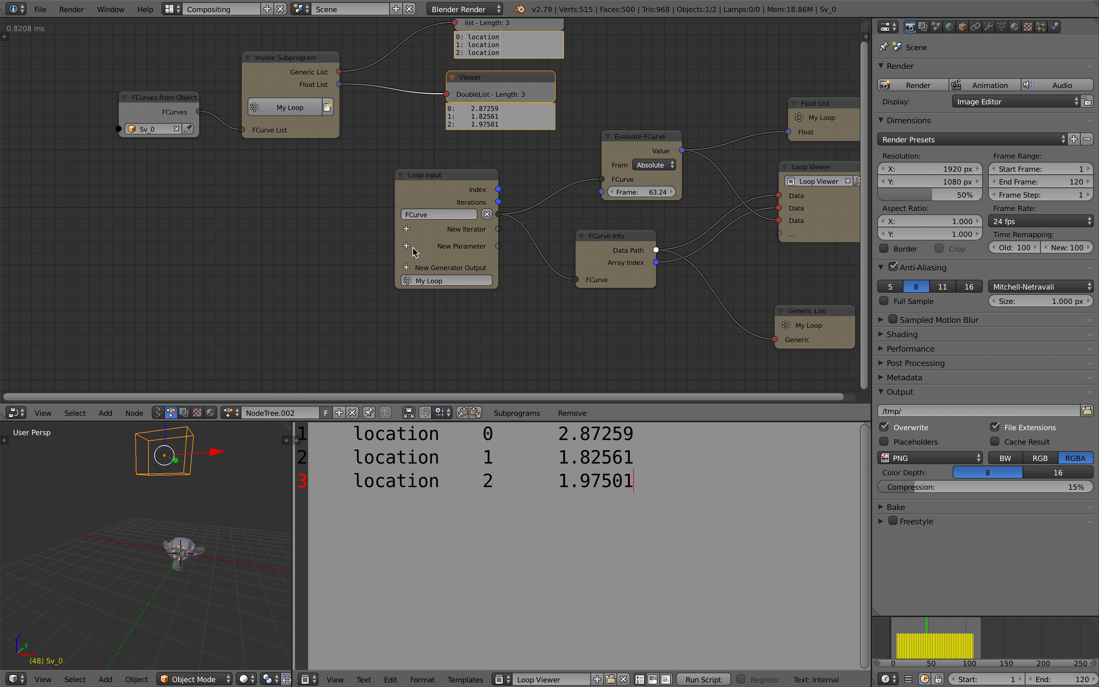
scroll(414, 252, up, 1)
click(400, 256)
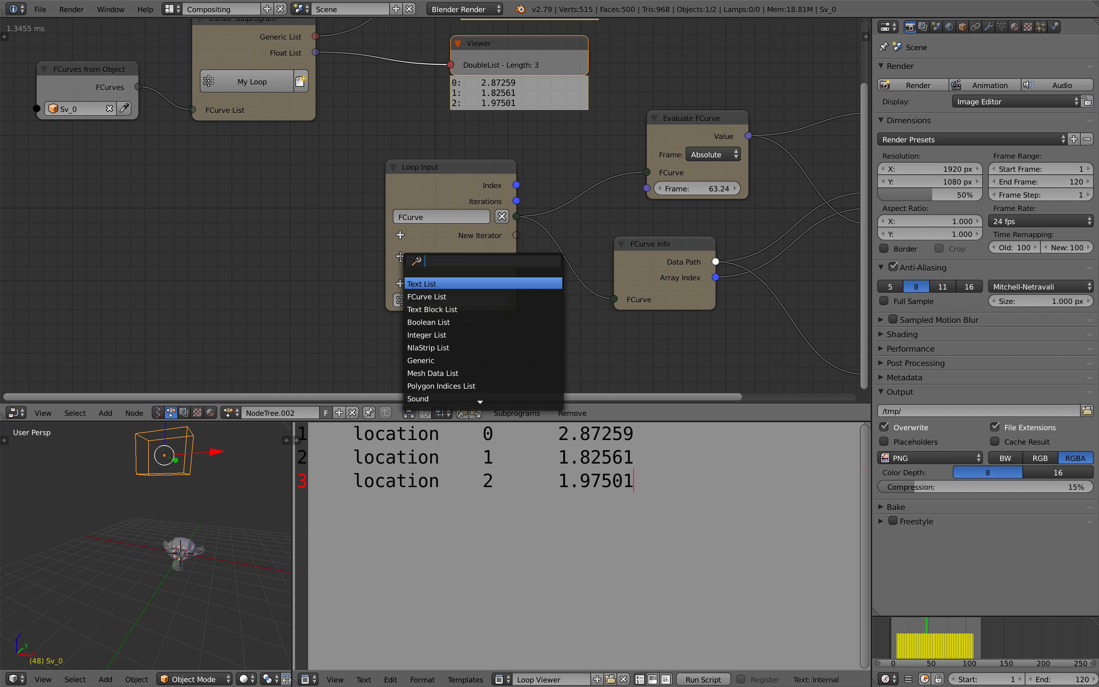
text(flo)
key(Return)
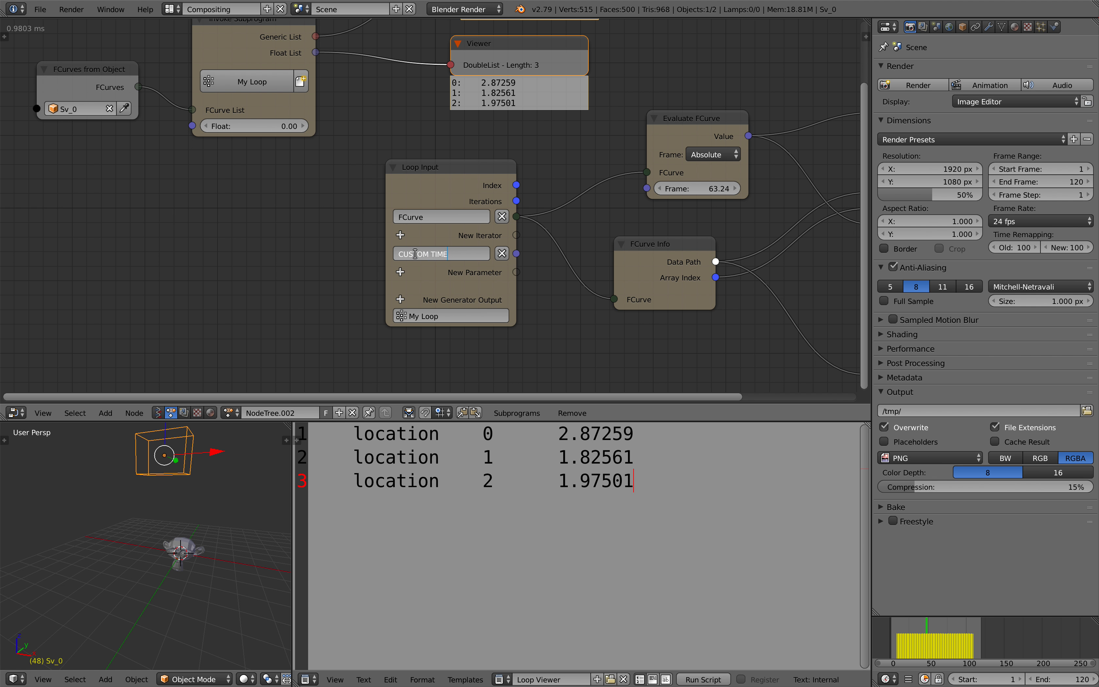
key(Return)
Step: Link Loop Input's CUSTOM TIME output to Evaluate FCurve's Frame input
middle_drag(371, 233, 386, 288)
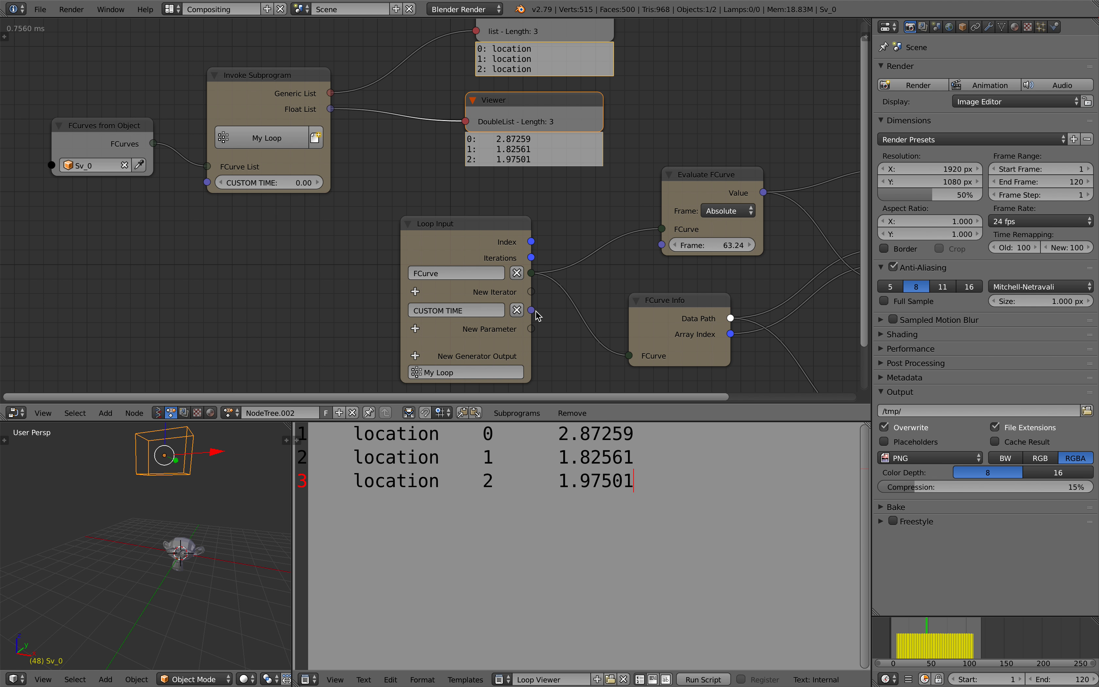
drag(532, 311, 661, 244)
scroll(499, 218, down, 1)
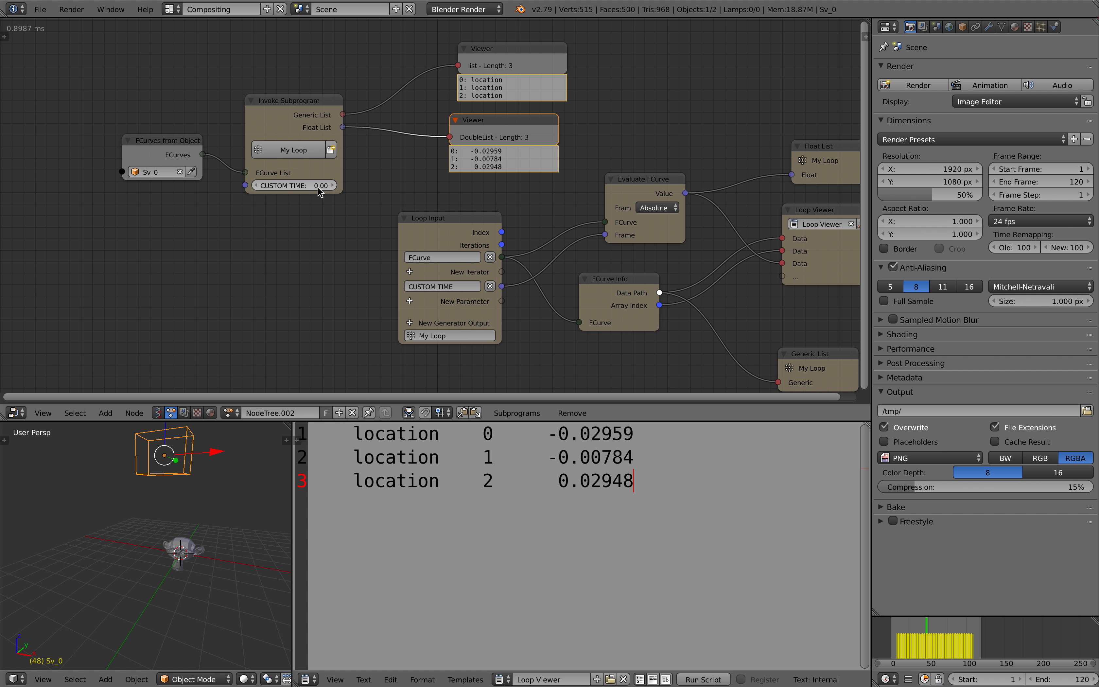
Step: Set Invoke Subprogram's CUSTOM TIME to 38.22 and scrub the timeline to about frame 61
drag(289, 185, 320, 186)
middle_drag(229, 209, 241, 211)
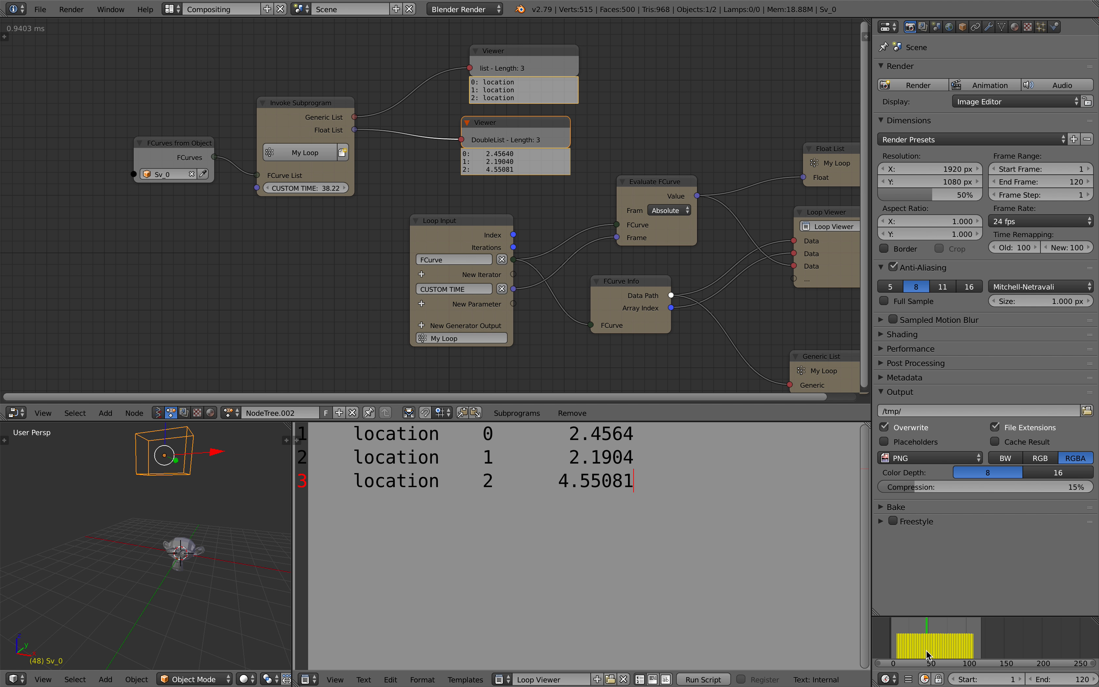
mouse_move(926, 652)
mouse_down()
mouse_move(908, 641)
mouse_move(924, 631)
mouse_move(971, 640)
mouse_move(936, 642)
mouse_up()
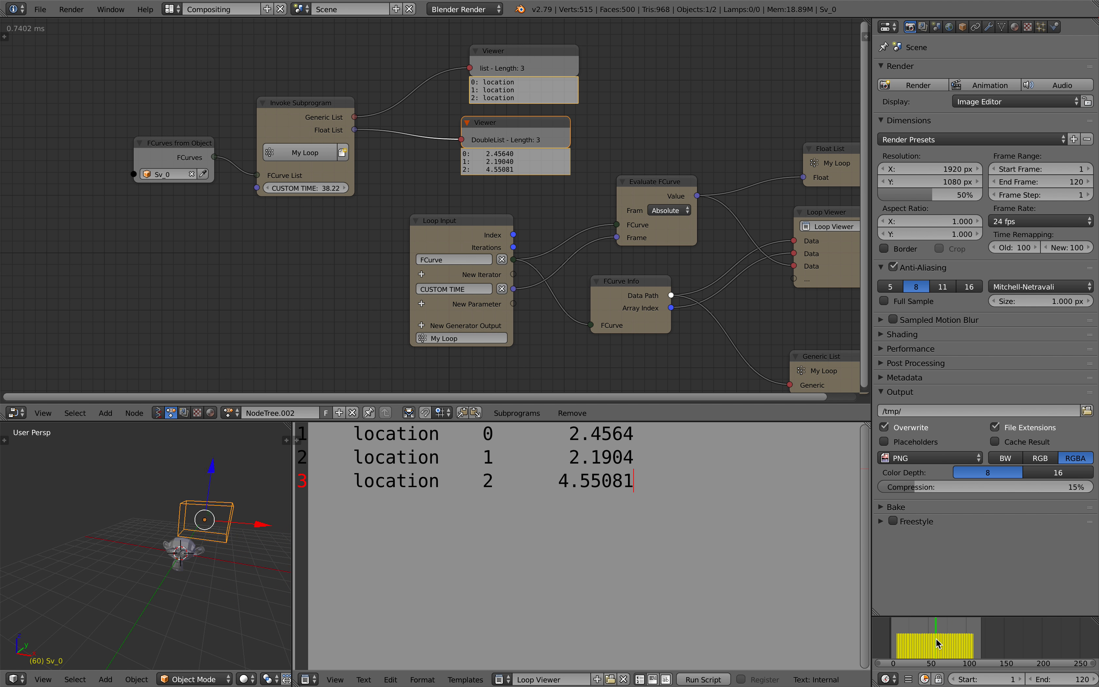
Step: Move the FCurves from Object, Invoke Subprogram and both Viewer nodes further away from the loop's nodes
middle_drag(278, 172, 276, 199)
drag(165, 171, 151, 103)
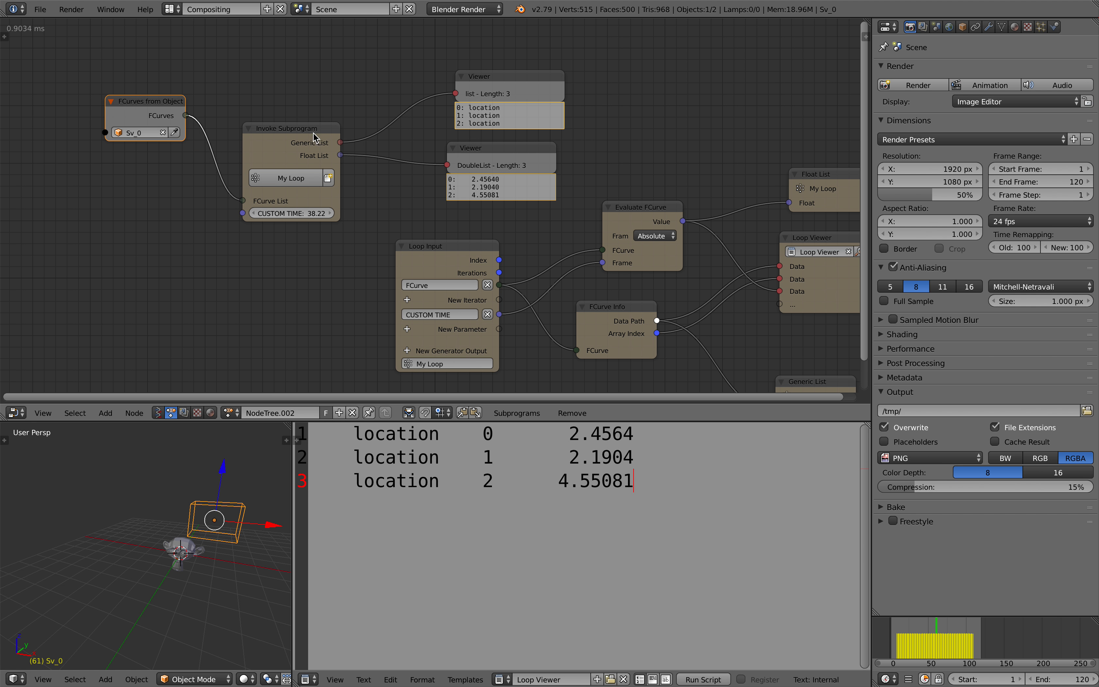
drag(316, 139, 300, 79)
drag(505, 84, 485, 59)
drag(482, 162, 461, 151)
Step: Select the Suzanne monkey head in the 3D view and save over the current file
scroll(200, 530, up, 2)
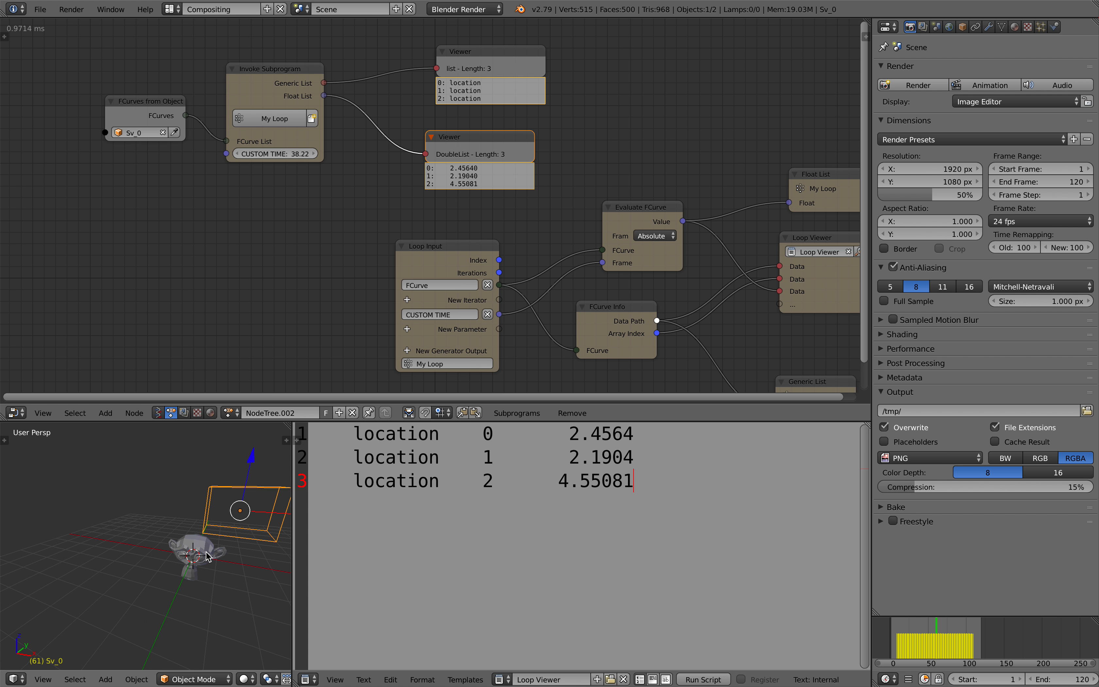
right_click(205, 552)
scroll(325, 173, up, 1)
middle_drag(327, 166, 239, 222)
middle_drag(238, 171, 289, 170)
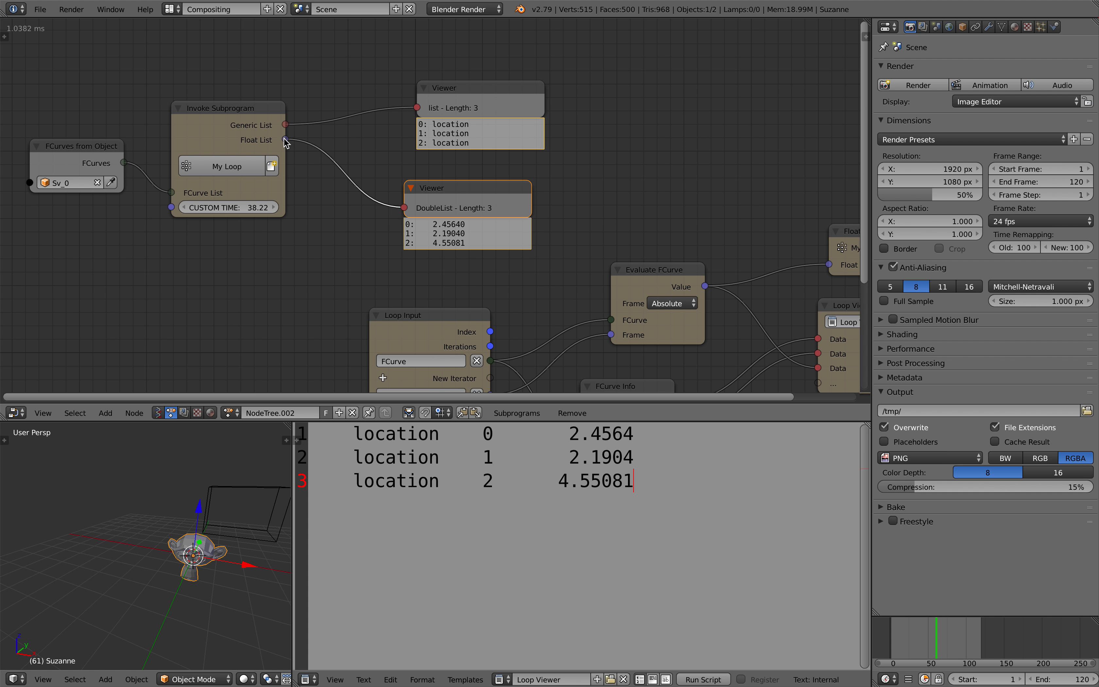
key(ctrl+s)
click(307, 149)
Step: Add an Object Transforms Output node above Evaluate FCurve, enable its X, Y and Z location and assign Suzanne as its object
scroll(681, 162, down, 1)
middle_drag(729, 163, 664, 164)
key(shift+a)
click(553, 124)
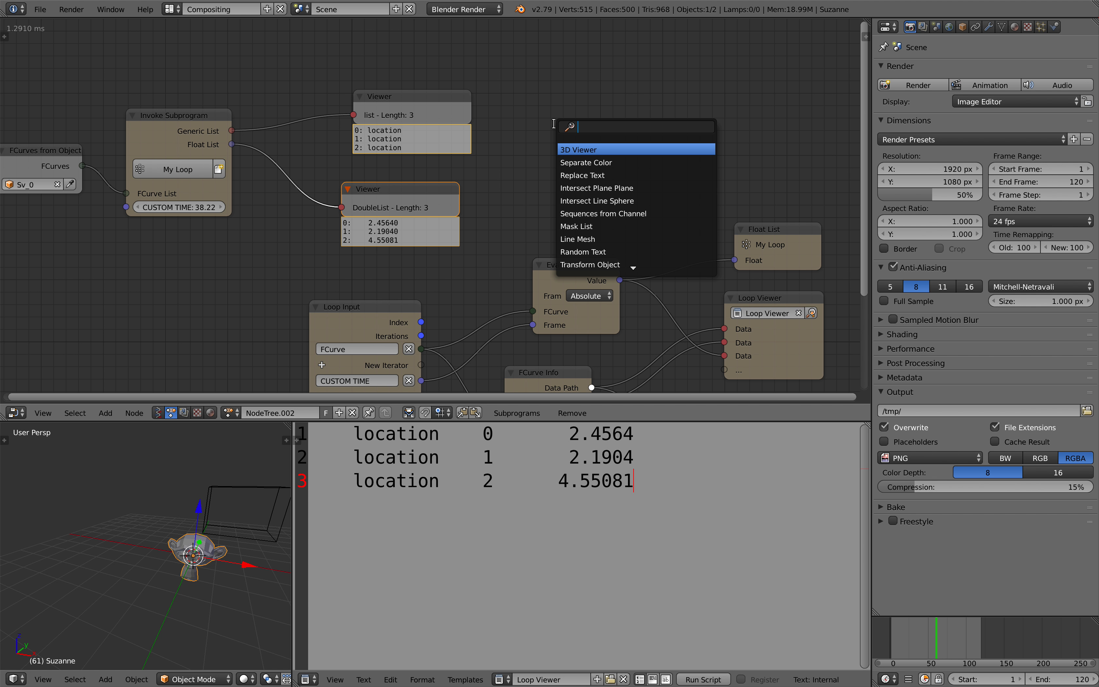
text(object t)
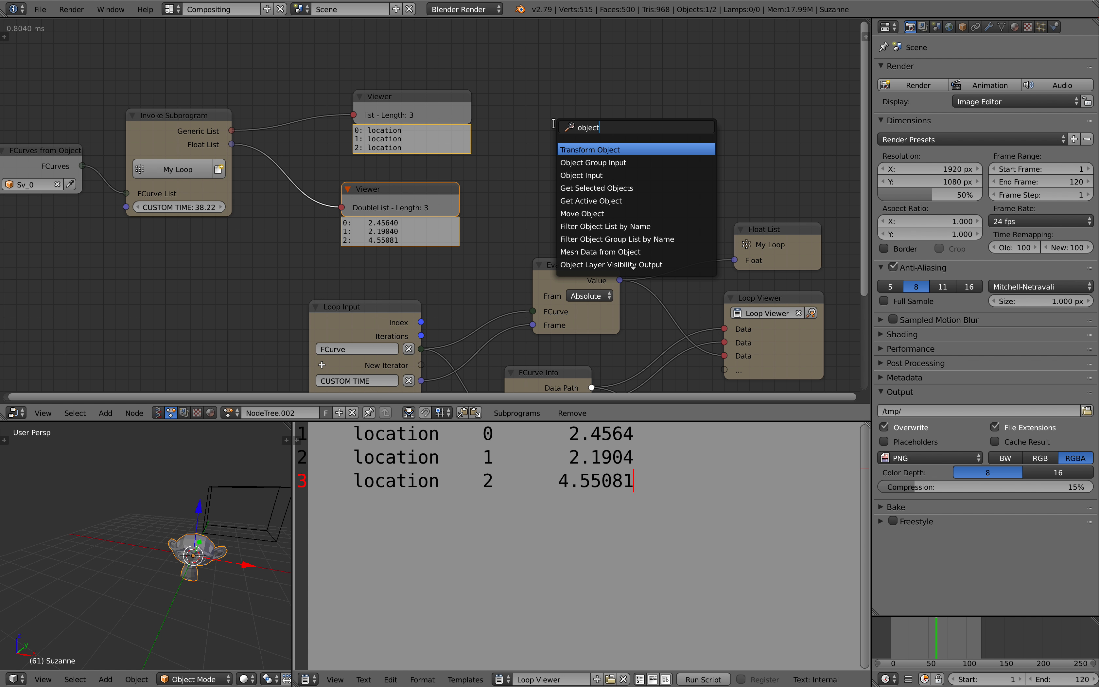
key(Down)
key(Return)
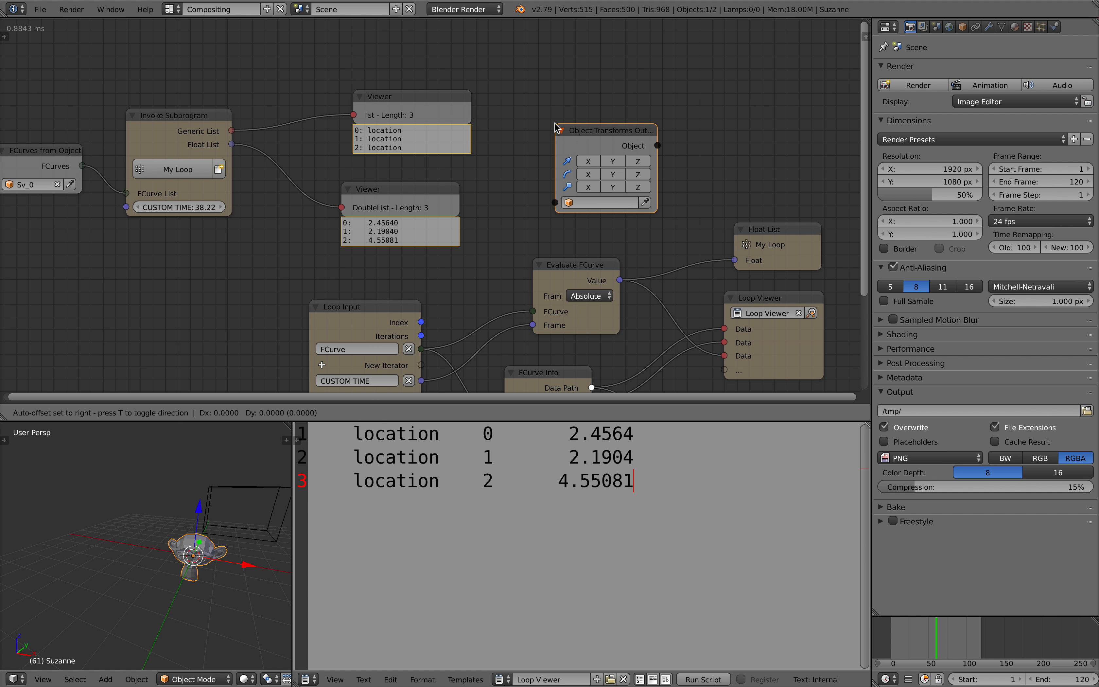
click(555, 127)
drag(612, 132, 619, 83)
drag(595, 111, 644, 111)
drag(621, 87, 625, 69)
Step: Try to link Invoke Subprogram's Float List output directly to the Object Transforms Output node
drag(235, 144, 564, 168)
drag(232, 144, 565, 168)
drag(444, 99, 415, 71)
drag(232, 144, 580, 167)
Step: Move the Object Transforms Output node and the Generic List's Viewer apart to make room between them
scroll(584, 152, up, 2)
drag(610, 58, 636, 42)
scroll(626, 50, down, 1)
middle_drag(321, 91, 325, 136)
drag(370, 112, 342, 82)
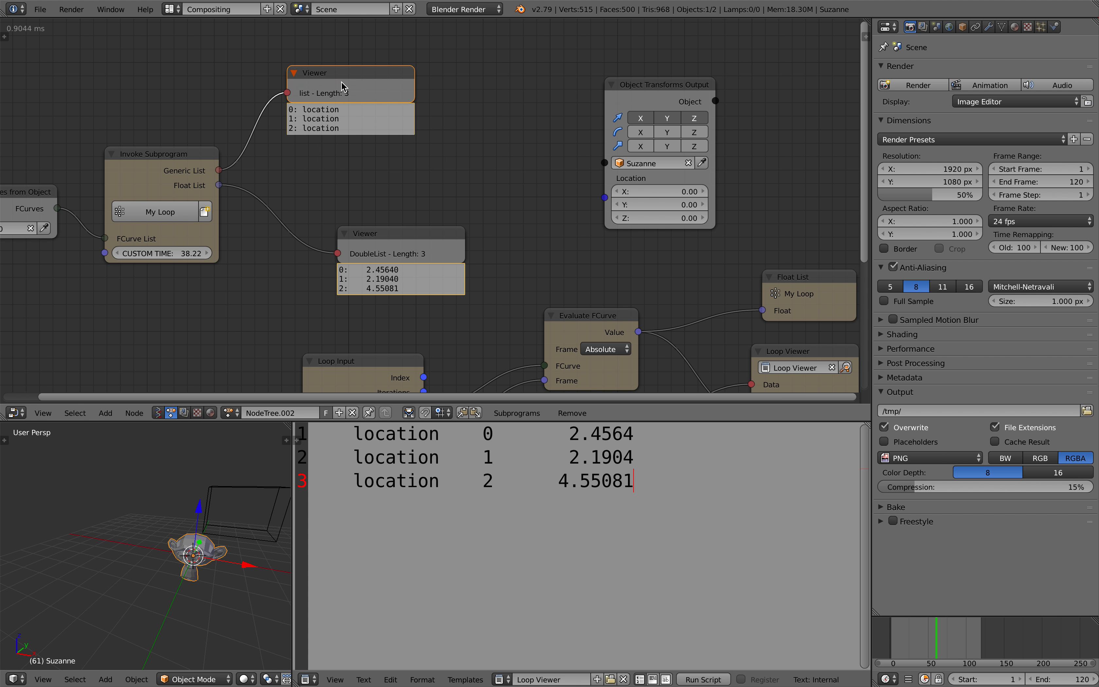
Step: Add a Get List Element node between the Generic List's Viewer and Object Transforms Output
key(ctrl+a)
text(sepa)
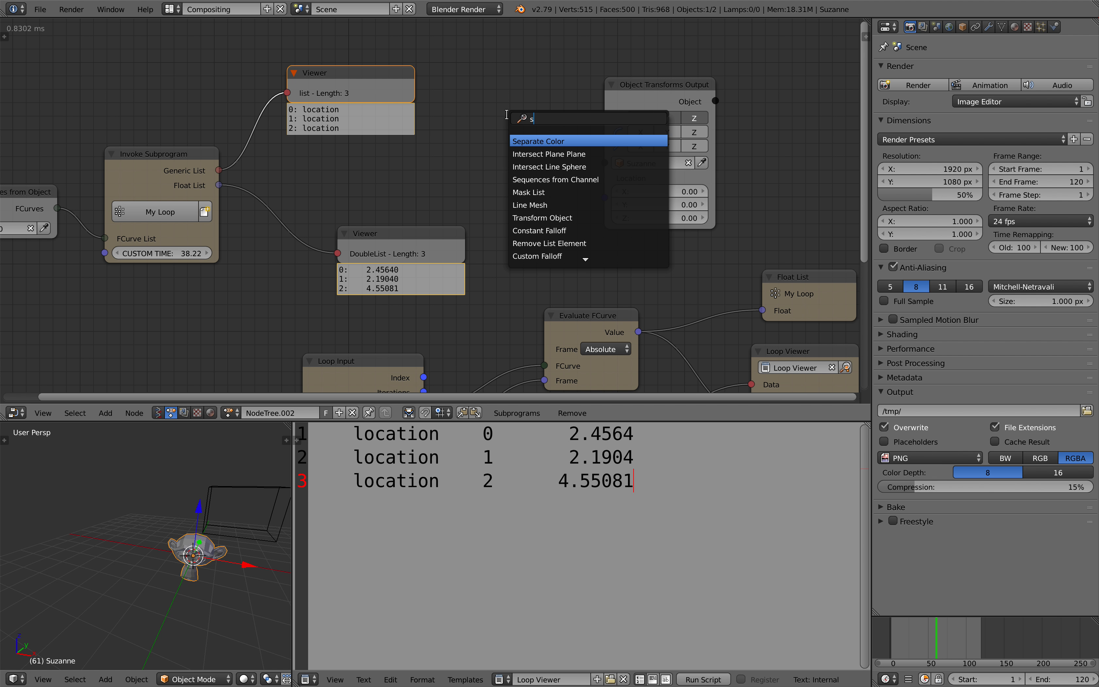
key(Down)
key(Down)
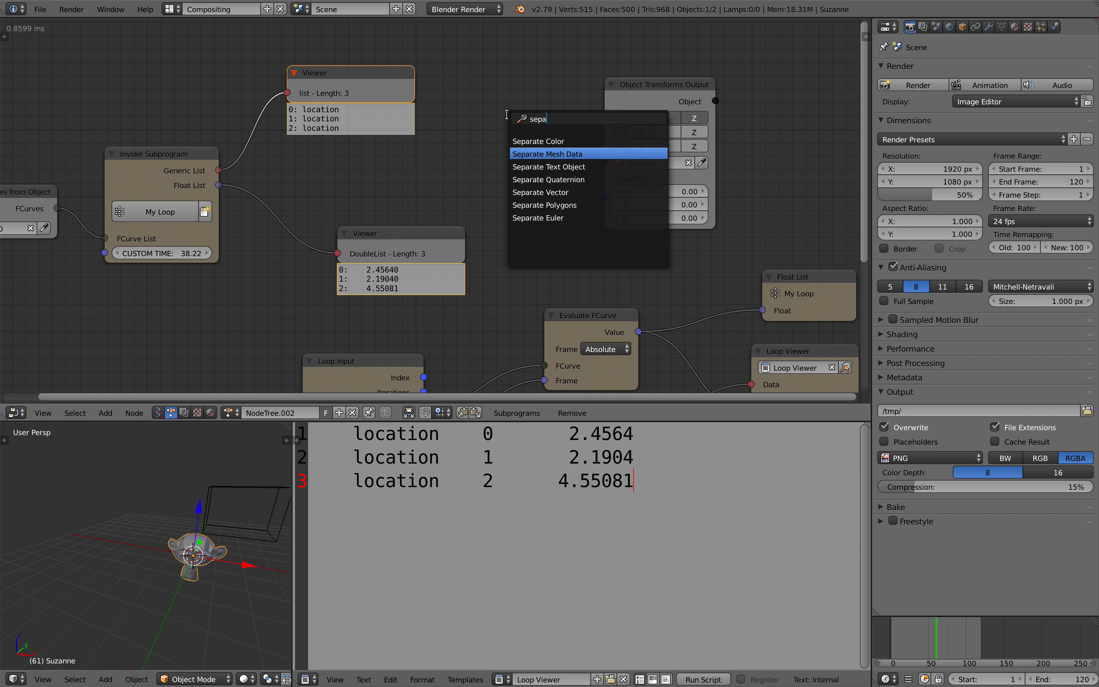
text(list s)
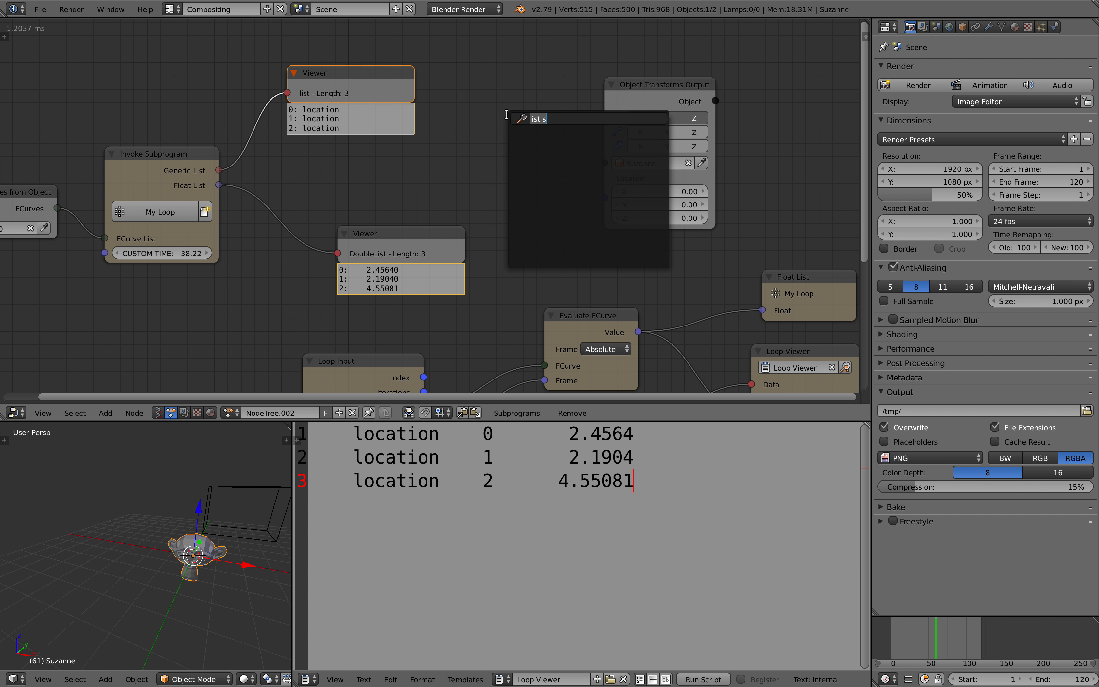
key(BackSpace)
text(get ele)
key(BackSpace)
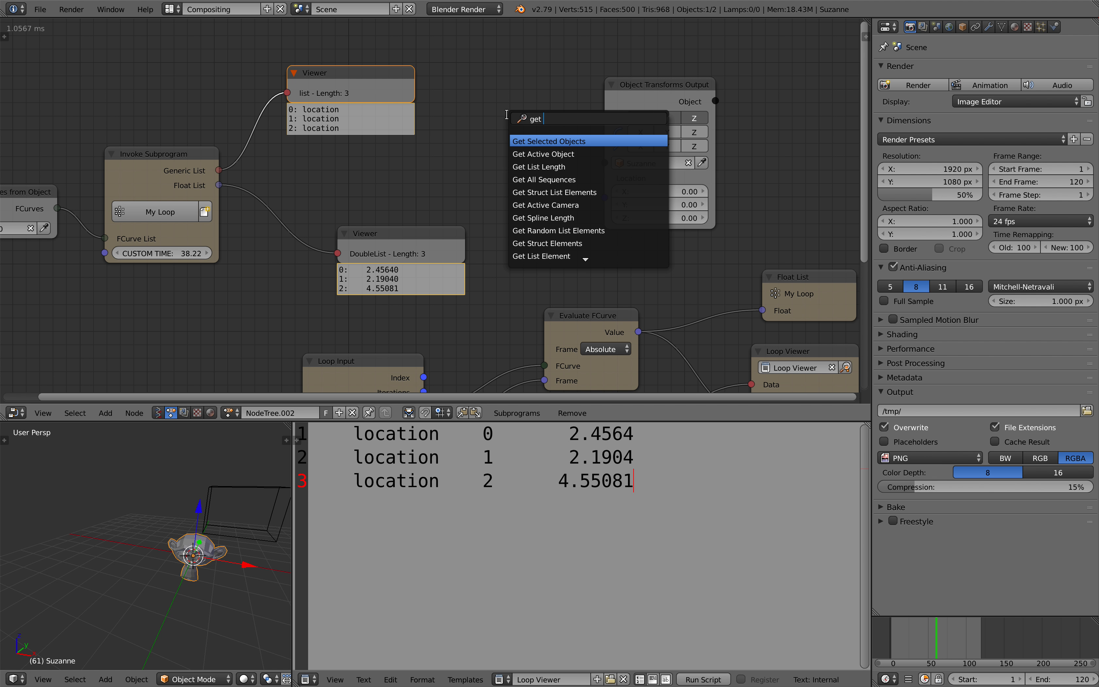
text(list)
key(Down)
key(Return)
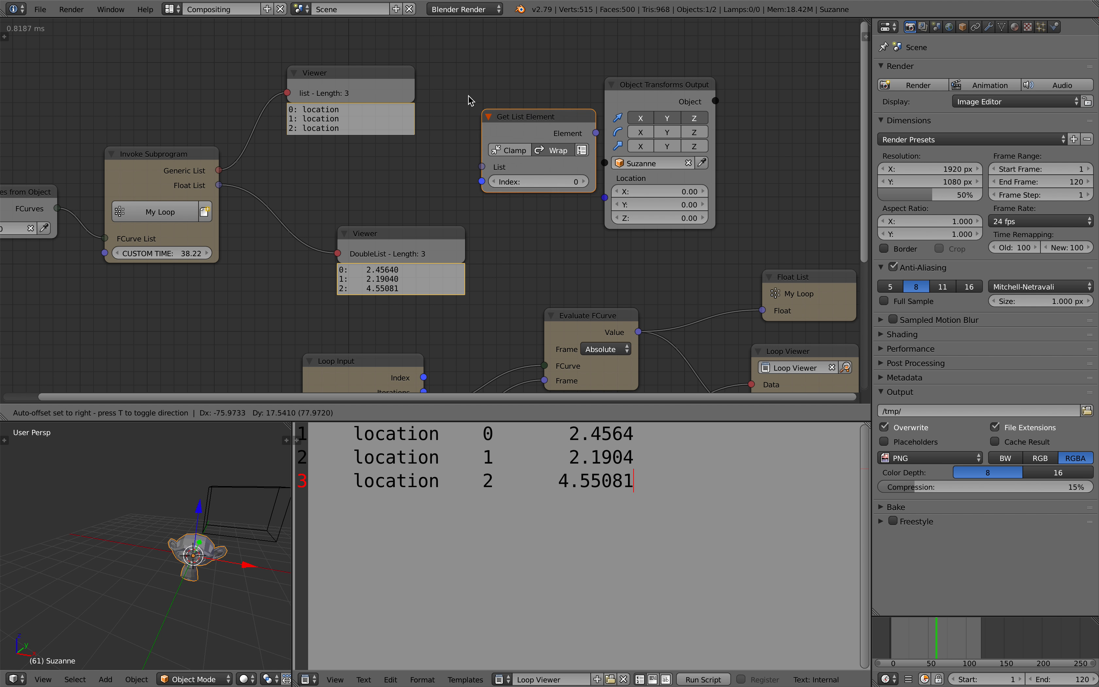
click(355, 46)
Step: Link Float List to Get List Element and its Element to Object Transforms Output's Location, spreading the nodes around the inserted Combine Vector
drag(488, 60, 495, 79)
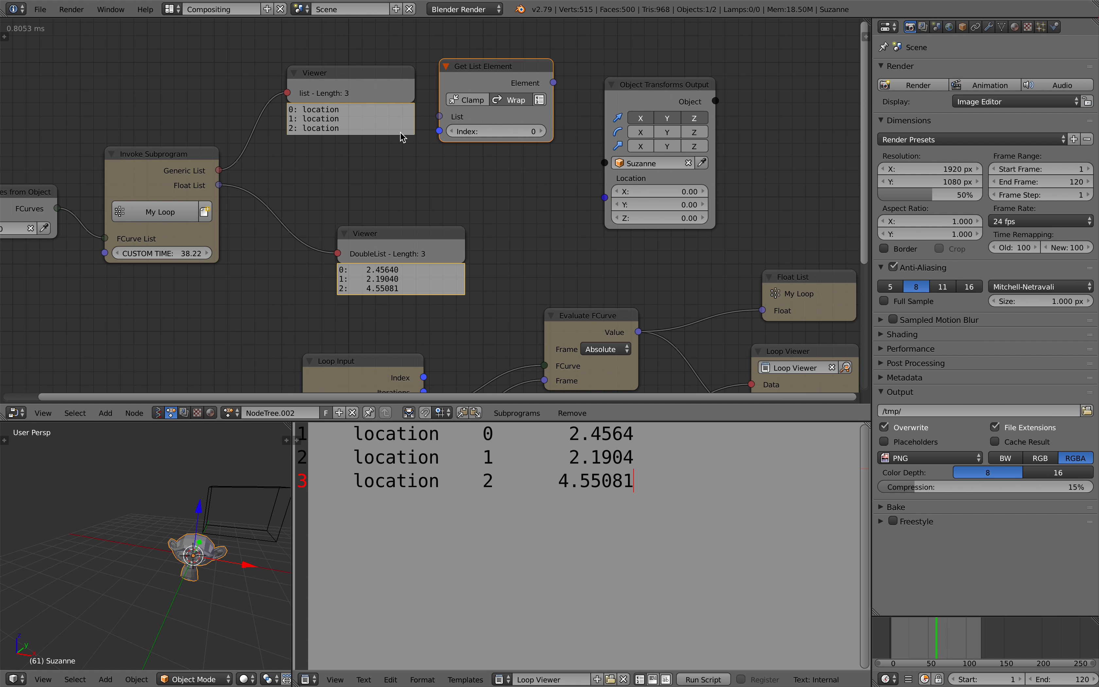
drag(219, 185, 438, 117)
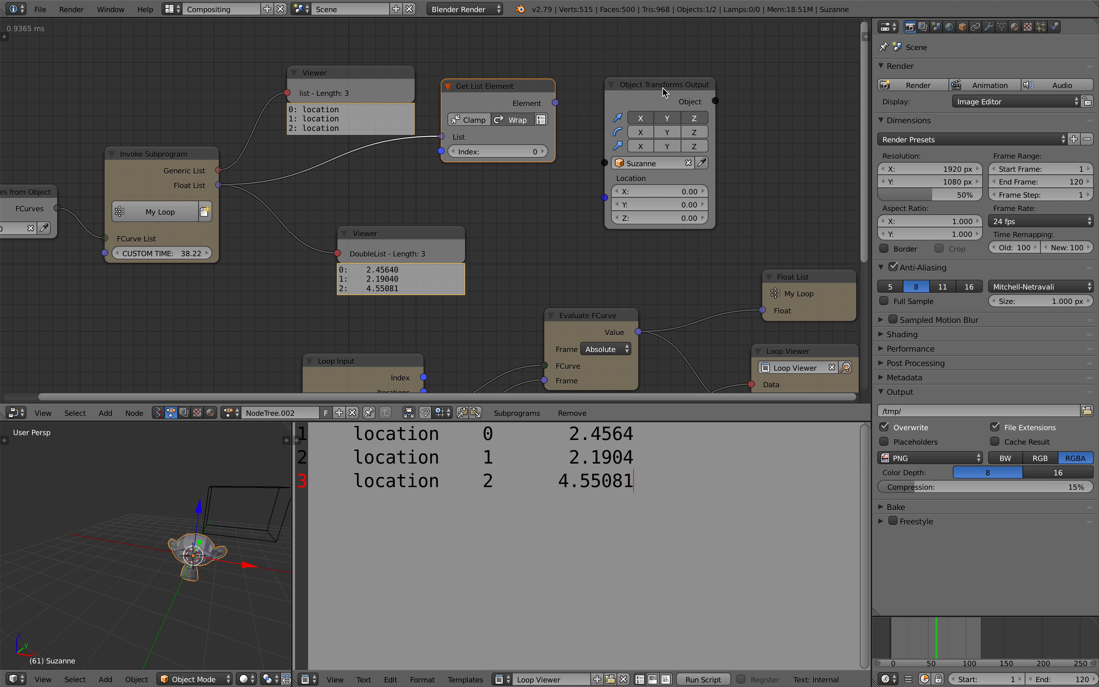
drag(655, 97, 674, 87)
drag(555, 103, 620, 187)
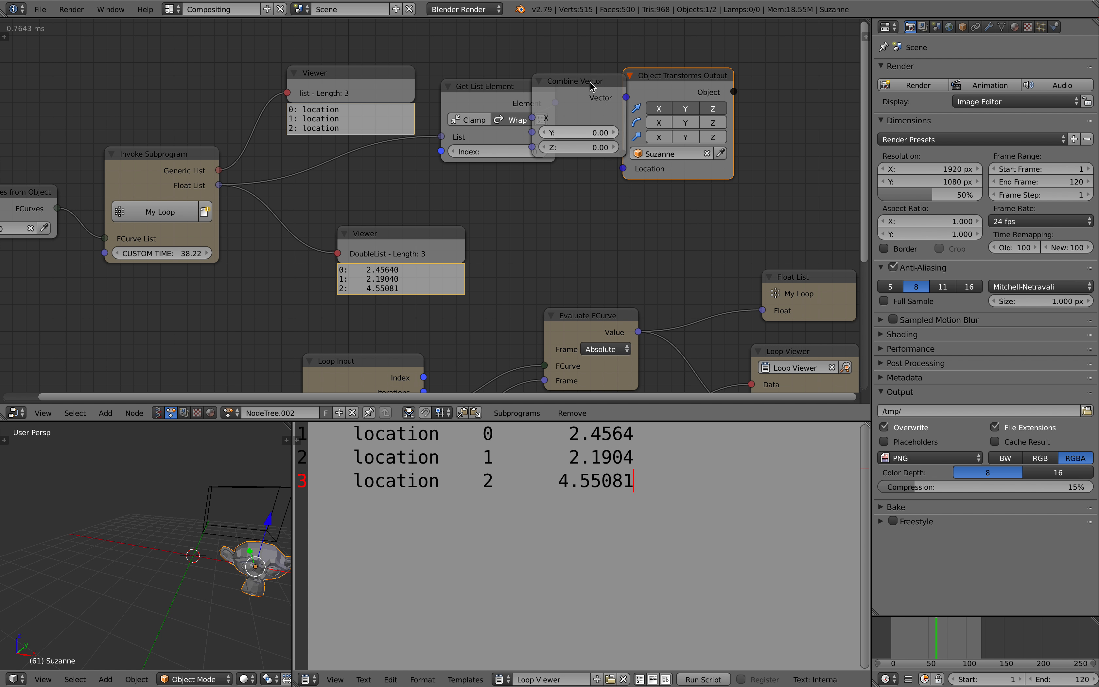
drag(590, 82, 765, 78)
drag(512, 104, 500, 126)
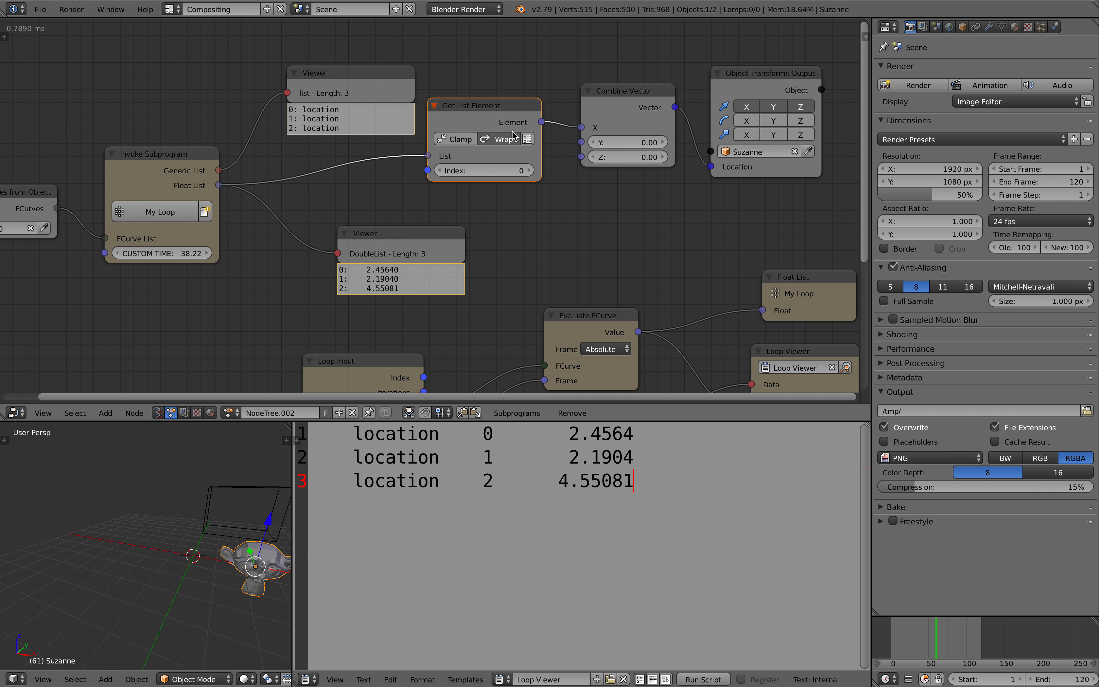
Step: Switch Get List Element to multiple elements, linking Elements to Combine Vector's X, Y and Z and Vectors to Object Transforms Output's Locations
click(527, 140)
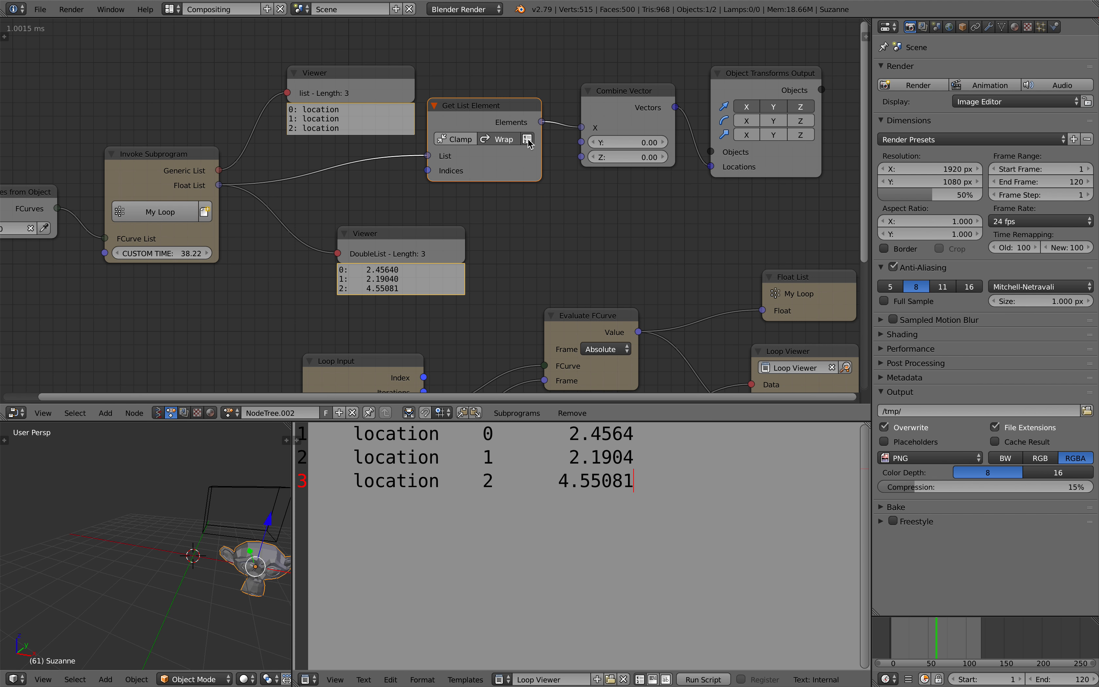
drag(545, 124, 711, 165)
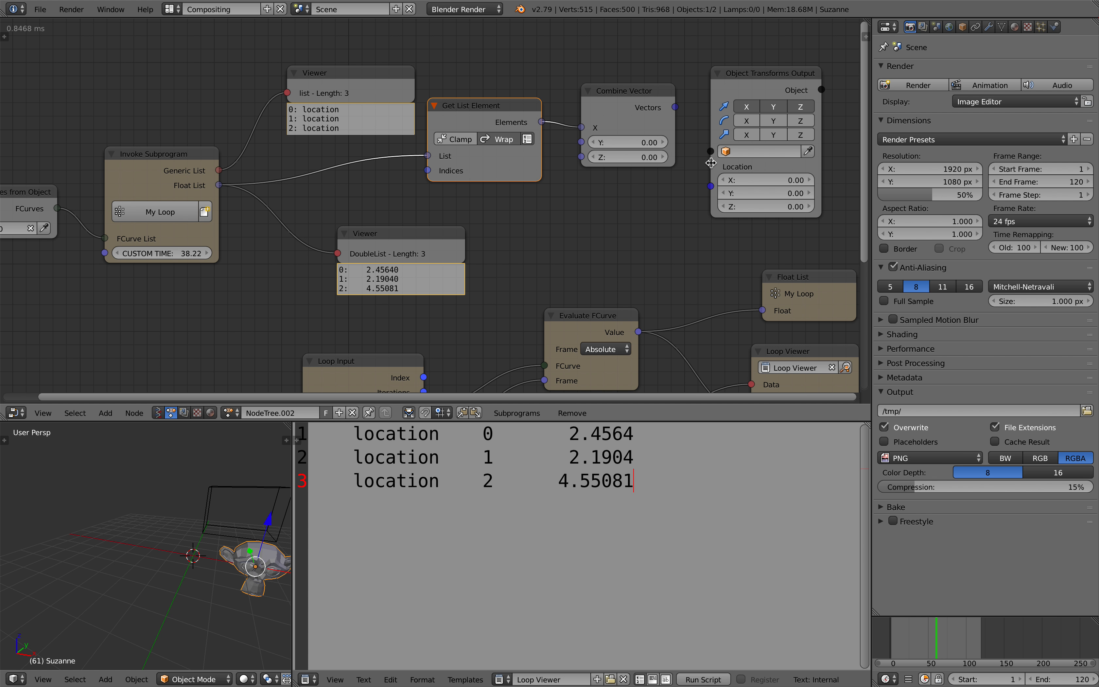
drag(541, 121, 561, 132)
drag(713, 190, 711, 187)
drag(645, 88, 649, 59)
drag(542, 121, 587, 114)
drag(585, 128, 542, 122)
drag(679, 78, 710, 186)
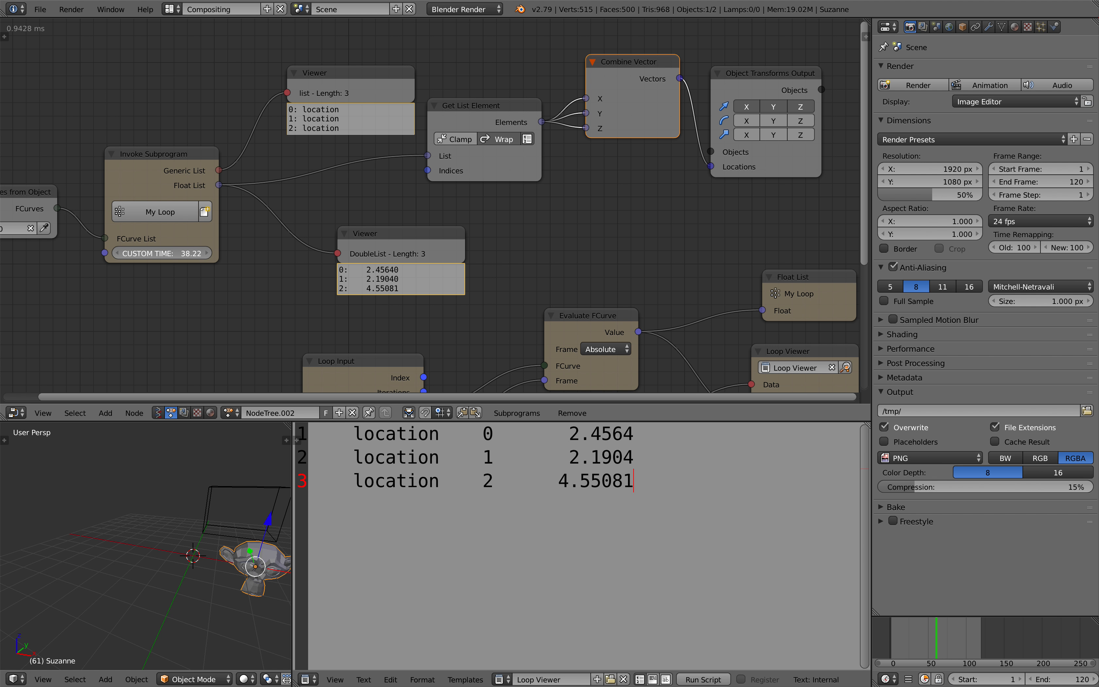
Step: Set Invoke Subprogram's CUSTOM TIME to 45.66 and switch Get List Element back to outputting a single element
middle_drag(728, 139, 725, 155)
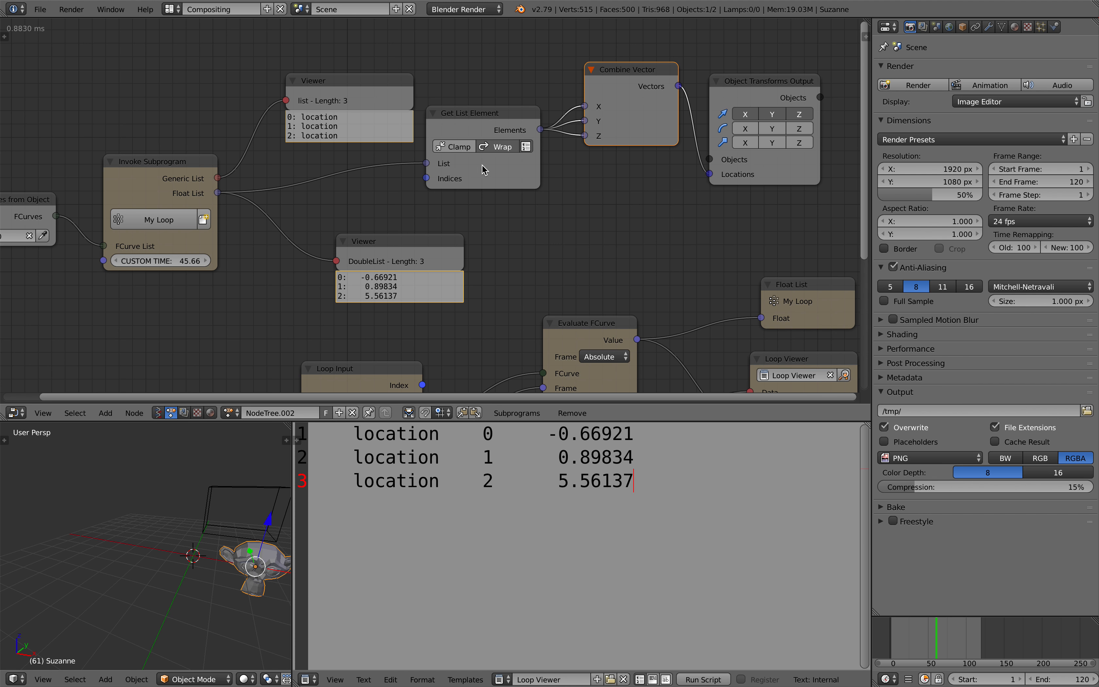
click(526, 147)
drag(482, 124, 486, 100)
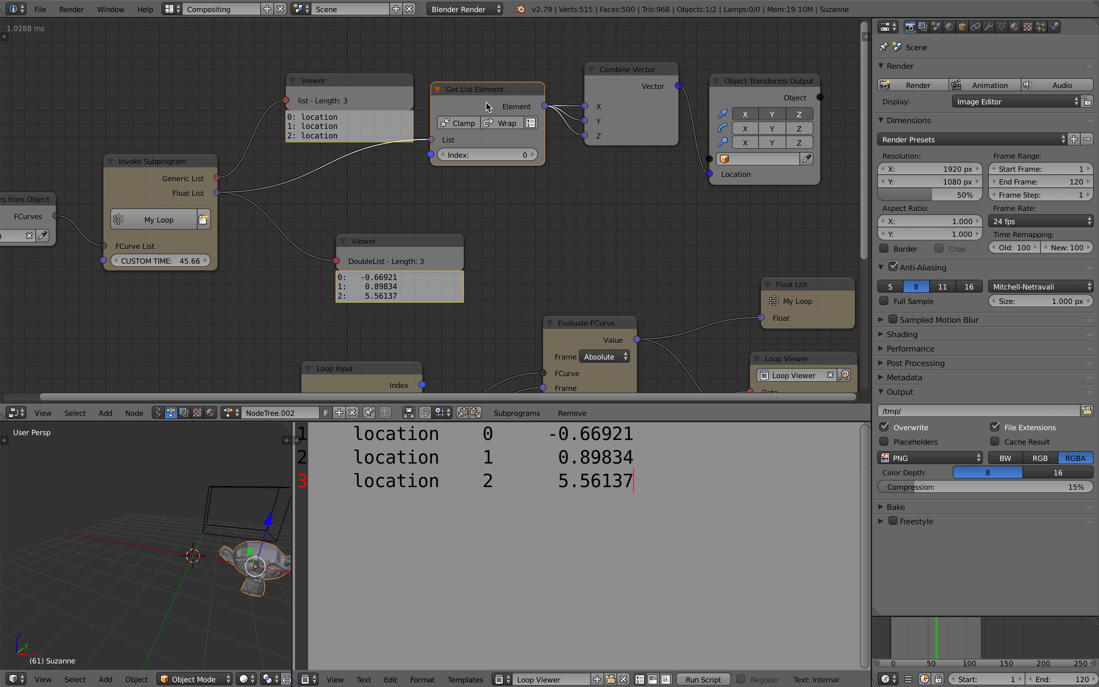
Step: Move the Generic List's Viewer and Get List Element up, and duplicate Get List Element below the original
drag(347, 105, 325, 51)
drag(472, 120, 471, 71)
key(shift+d)
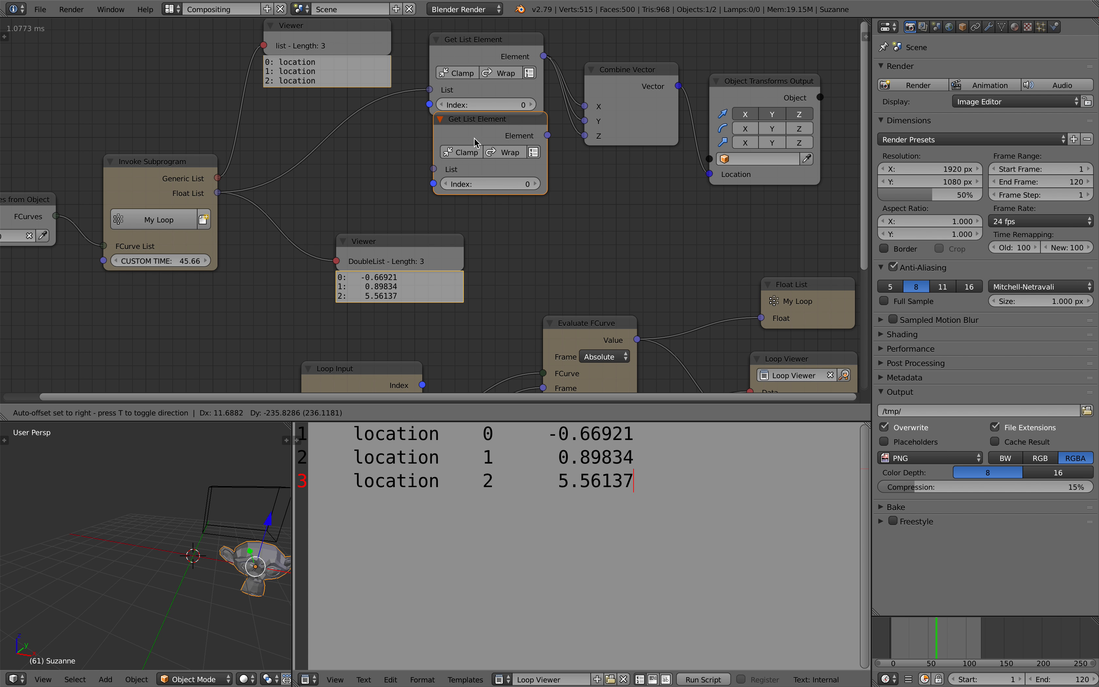
click(475, 143)
Step: Delete the Float List's Viewer node and reposition the duplicated Get List Element below the original
drag(402, 246, 401, 270)
key(x)
drag(484, 169, 472, 182)
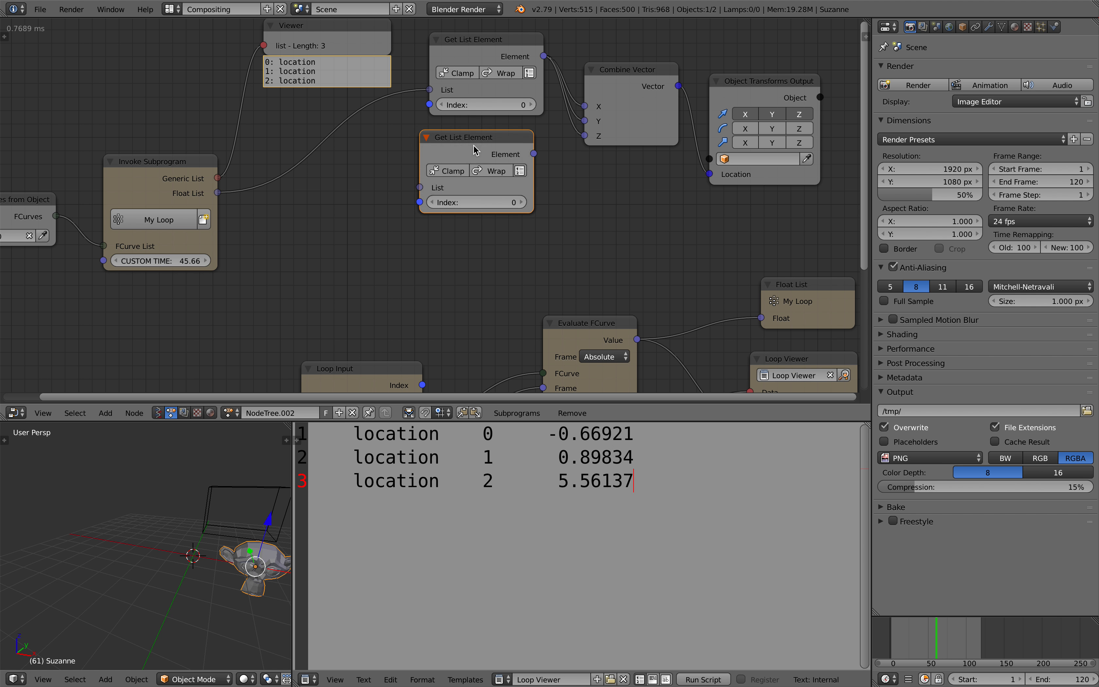
Step: Add a third Get List Element below the second, set their indices to 1 and 2, and feed both from the subprogram's Float List
key(shift+d)
double_click(525, 298)
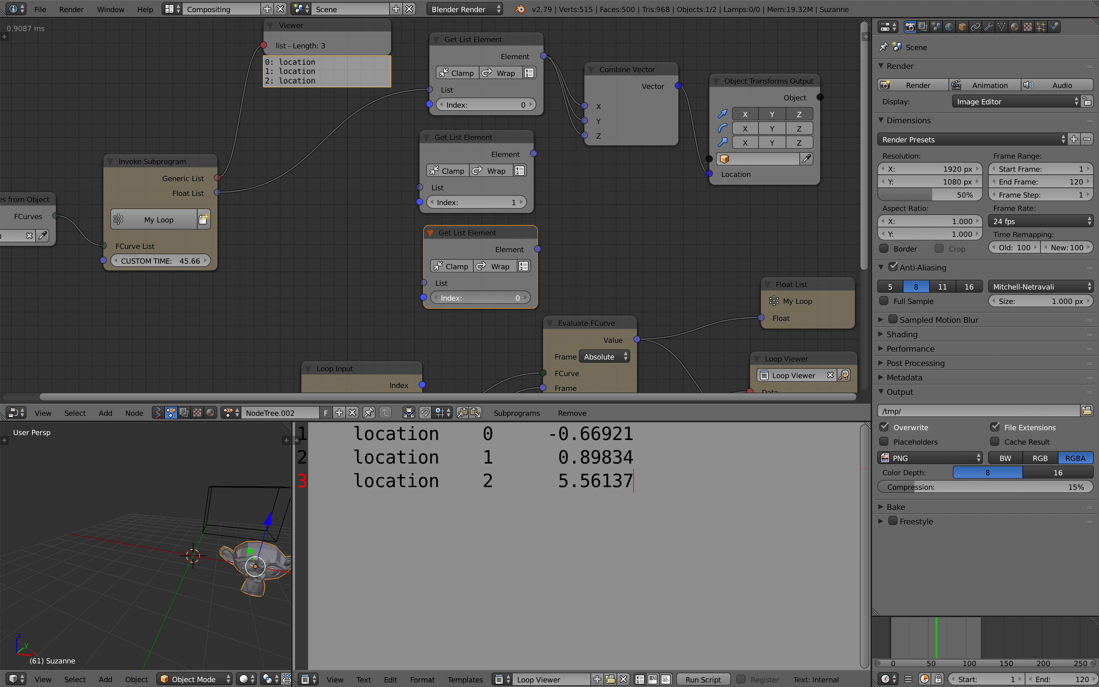
drag(218, 193, 420, 187)
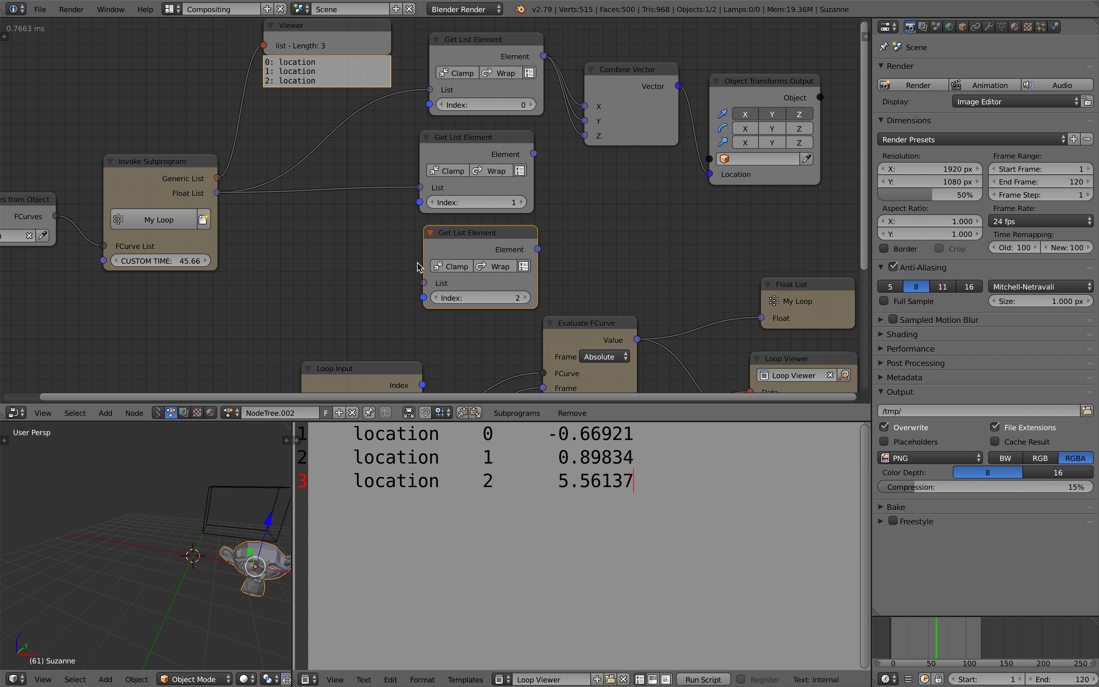
drag(423, 282, 220, 191)
middle_drag(382, 150, 362, 152)
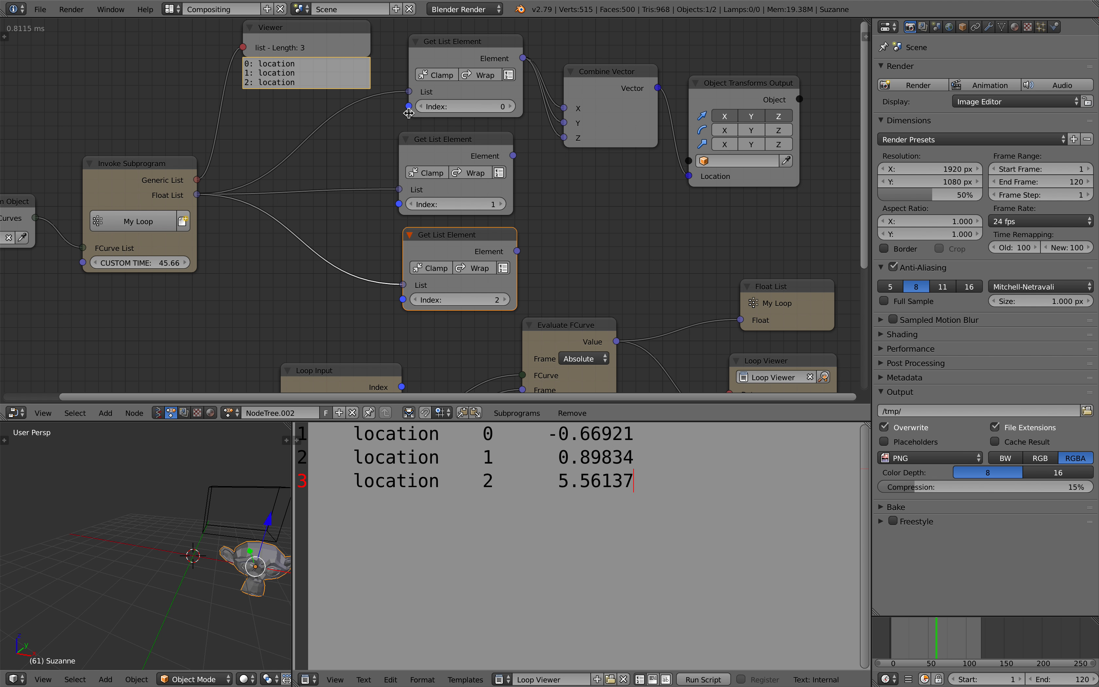
Step: Link the second and third Get List Element outputs to Combine Vector's Y and Z, and save over evaluate_fcurve_002.blend
middle_drag(456, 199, 447, 197)
drag(506, 160, 556, 121)
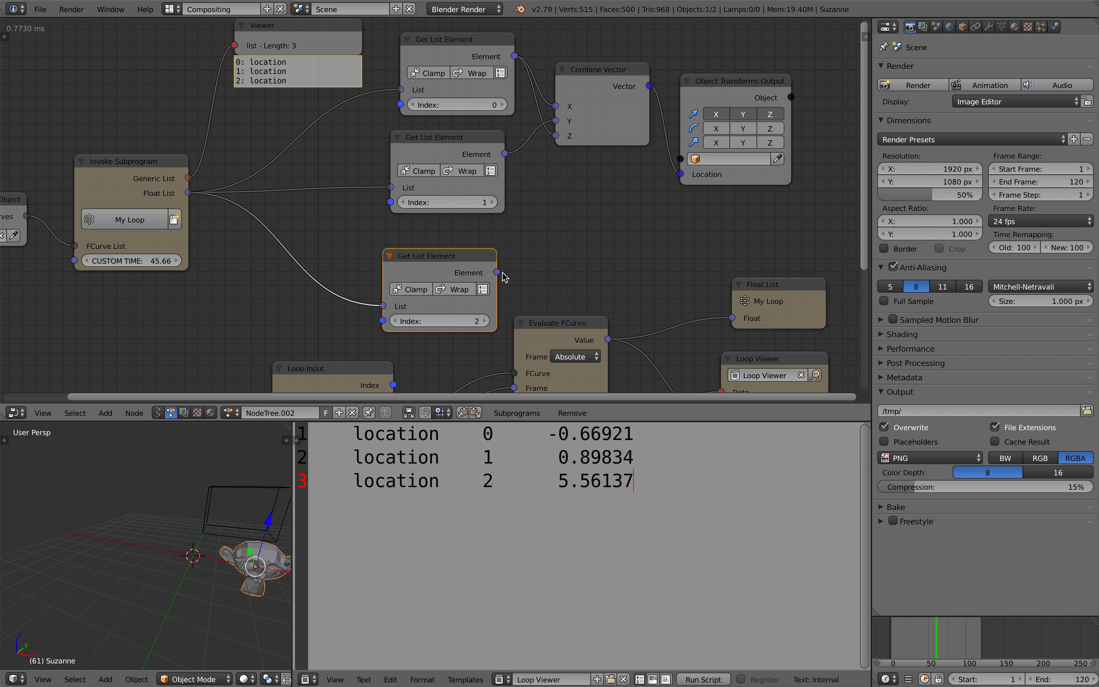
drag(497, 272, 555, 135)
key(ctrl+s)
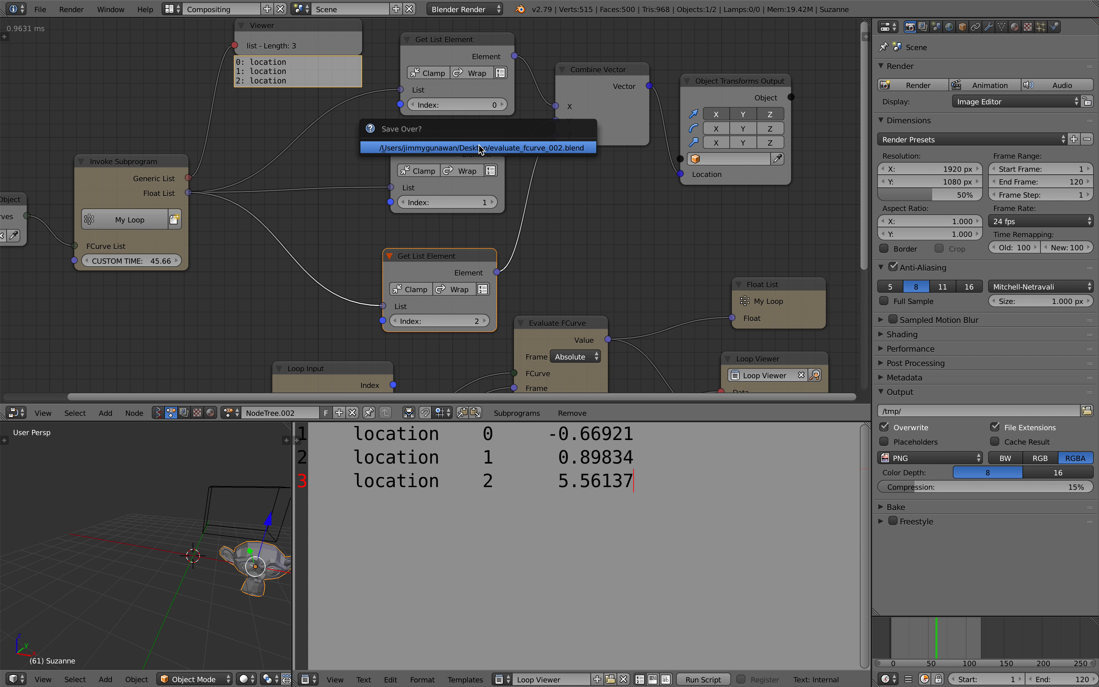
click(479, 146)
Step: Align the three Get List Element nodes in a column and assign Suzanne as the Object Transforms Output's object
drag(435, 141, 446, 136)
drag(435, 257, 453, 231)
middle_drag(396, 222, 333, 234)
click(677, 172)
click(677, 193)
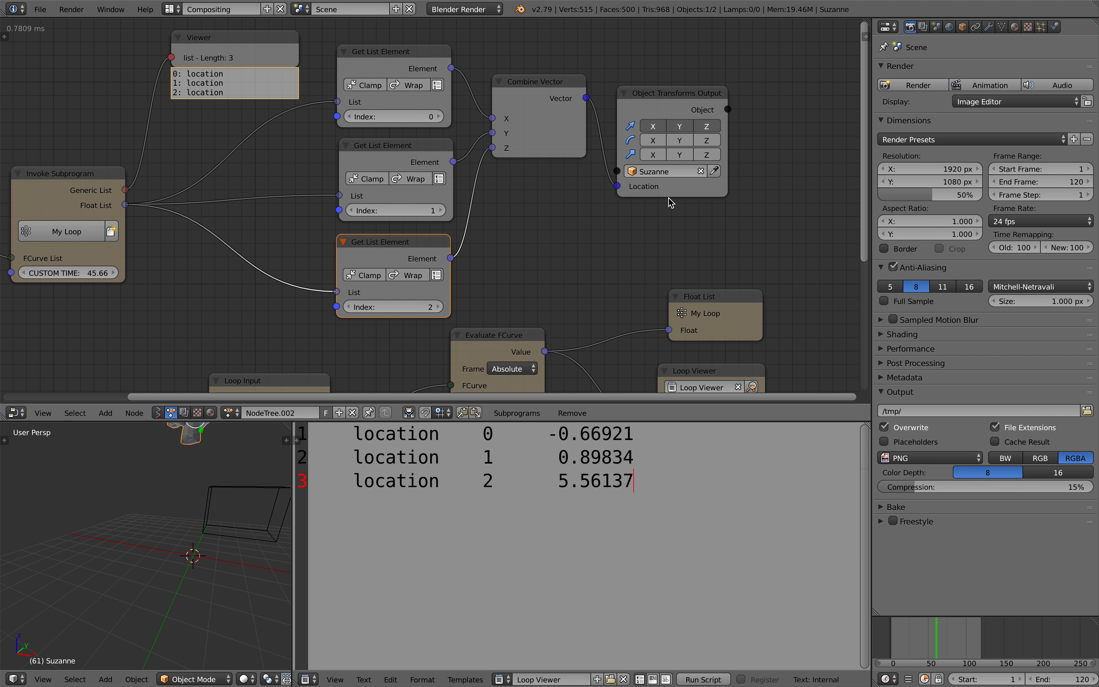
Step: Test Suzanne's motion by varying Invoke Subprogram's CUSTOM TIME through 37.26, 64.02 and 38.70, and widen the 3D viewport
middle_drag(593, 205, 619, 218)
scroll(619, 219, down, 2)
middle_drag(508, 219, 555, 195)
middle_drag(487, 194, 584, 187)
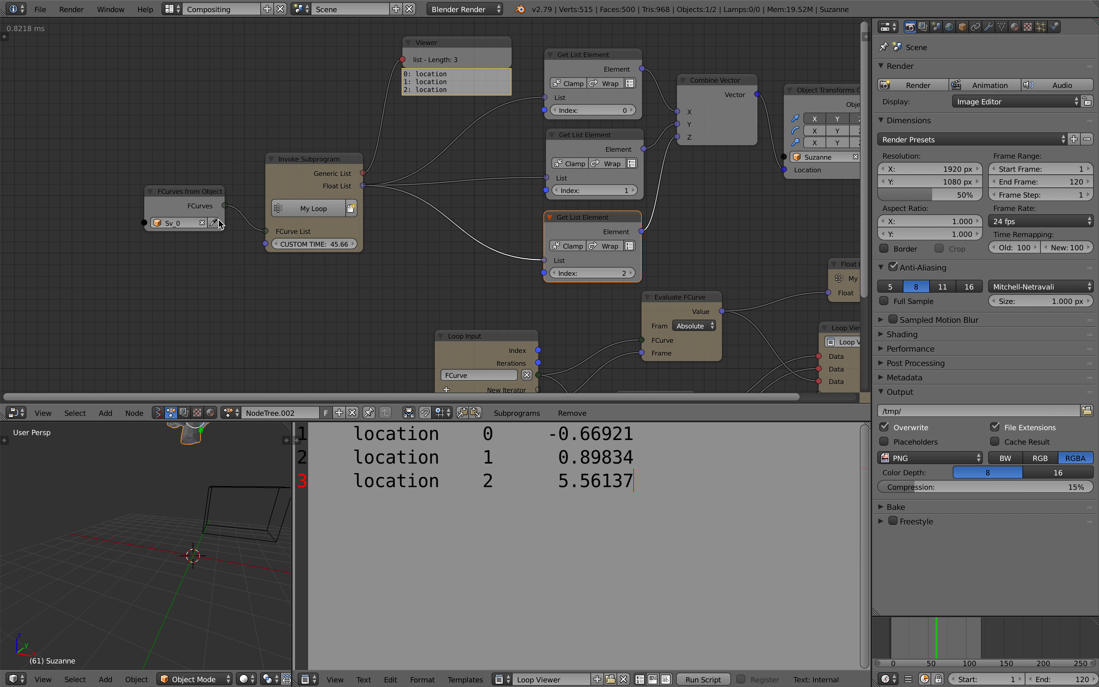
mouse_move(328, 245)
mouse_down()
mouse_move(363, 245)
mouse_move(281, 245)
mouse_move(386, 245)
mouse_move(282, 245)
mouse_move(327, 245)
mouse_up()
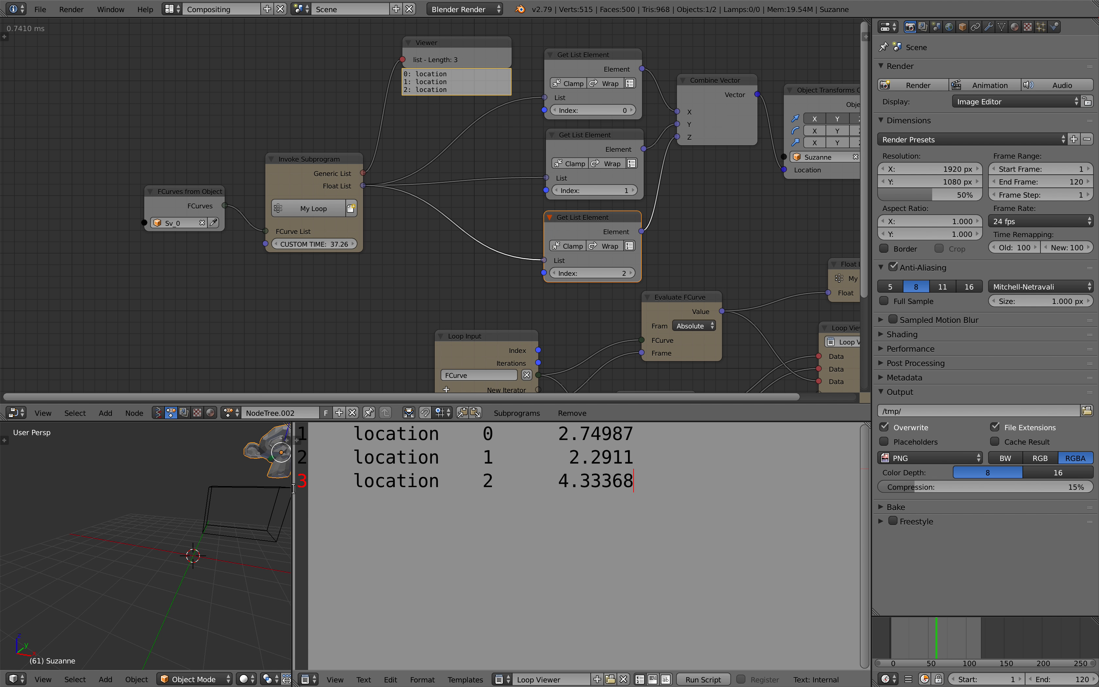
drag(294, 488, 481, 488)
drag(322, 241, 395, 244)
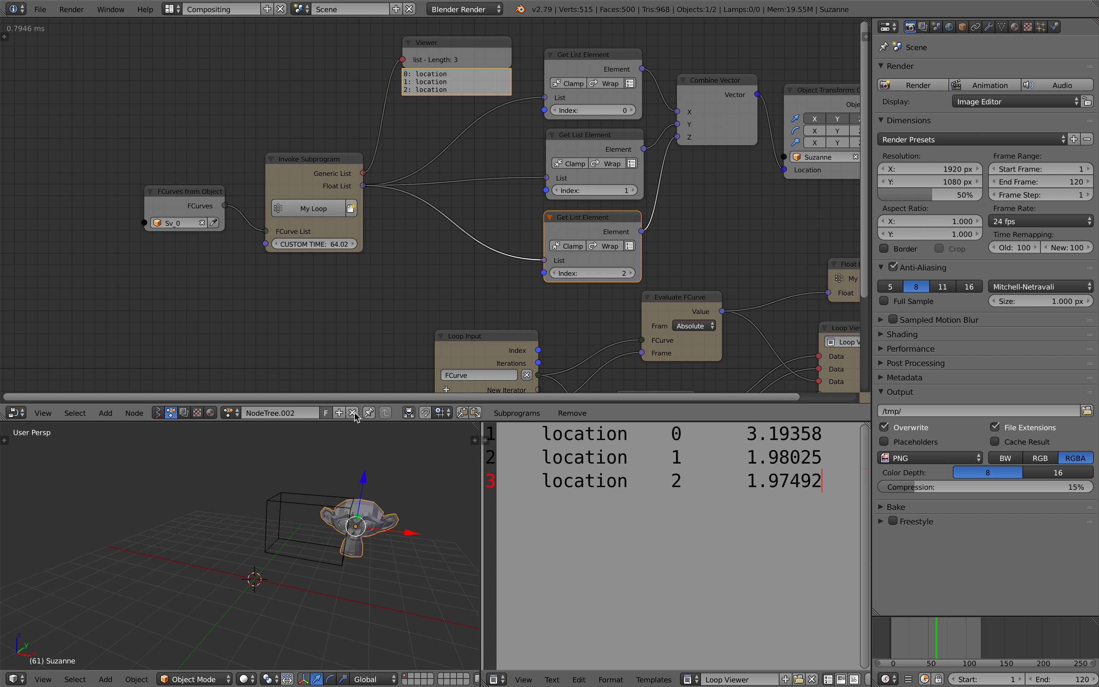
mouse_move(323, 244)
mouse_down()
mouse_move(278, 244)
mouse_move(329, 244)
mouse_up()
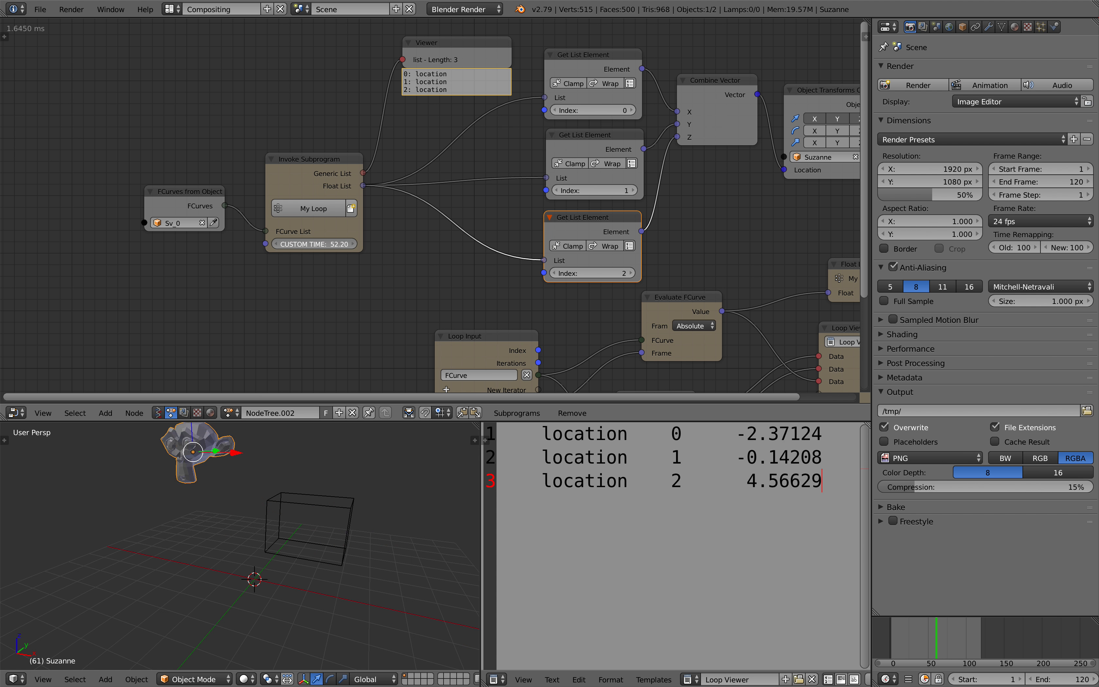
Step: Add a Time Info node below FCurves from Object and link its Frame output to Invoke Subprogram's CUSTOM TIME
scroll(274, 265, down, 2)
key(ctrl+a)
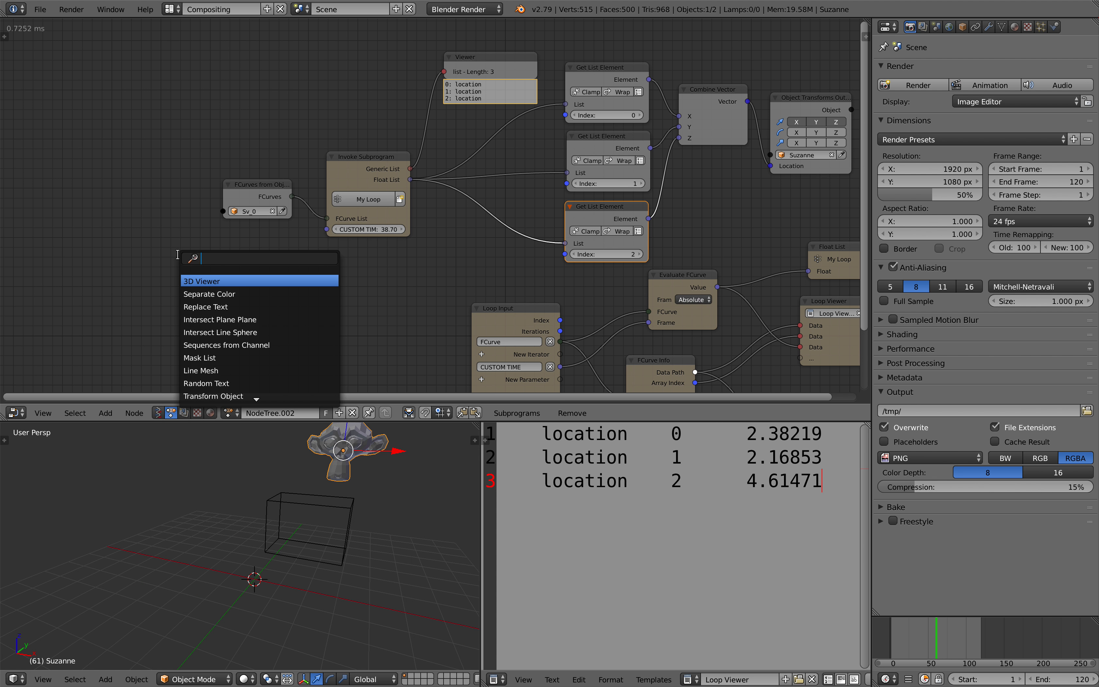
text(time)
key(Return)
click(92, 279)
drag(157, 292, 327, 229)
drag(147, 285, 125, 294)
Step: Insert a Float Math node set to Multiply between Time Info and Invoke Subprogram, and save the file
key(ctrl+a)
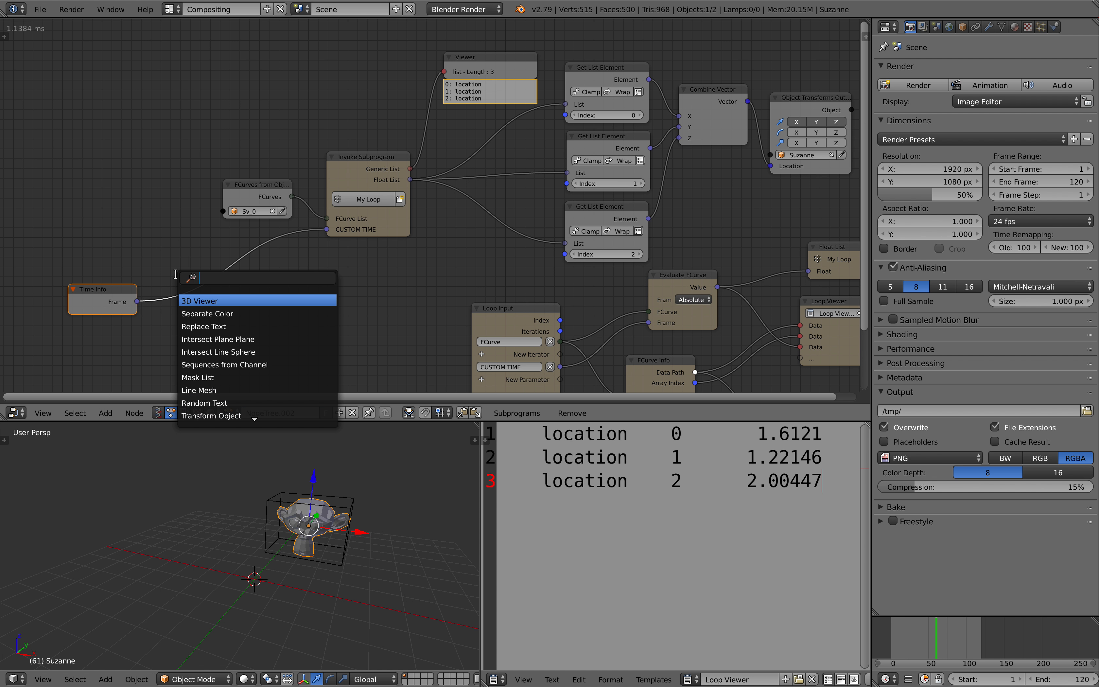
text(math)
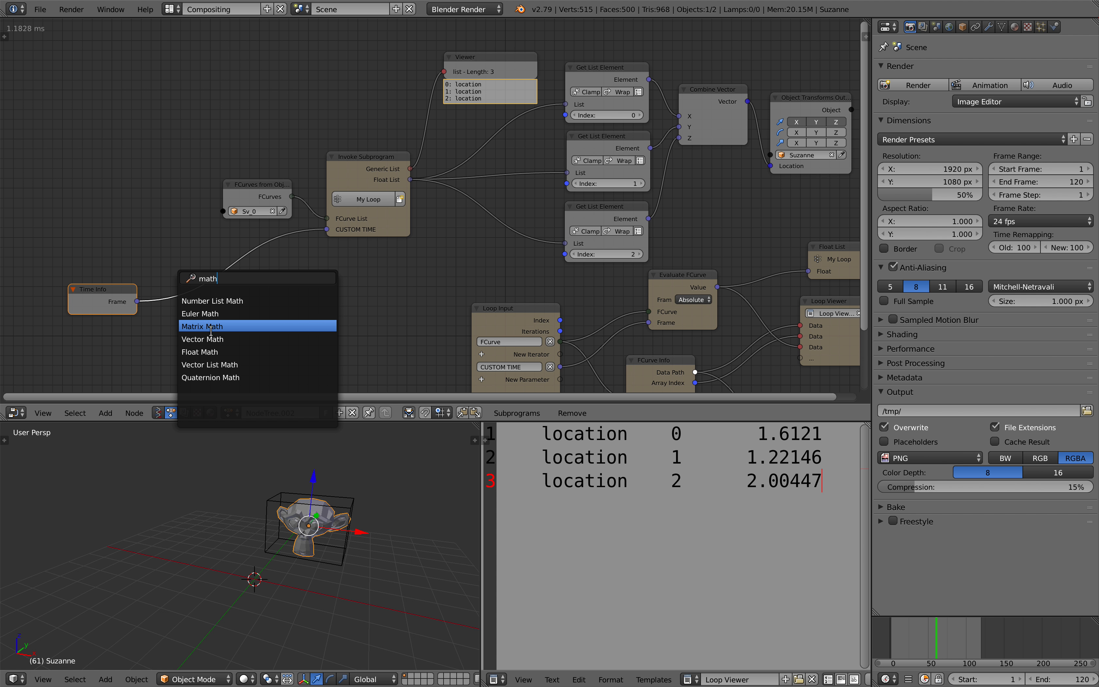
click(207, 351)
click(180, 275)
key(ctrl+s)
click(181, 274)
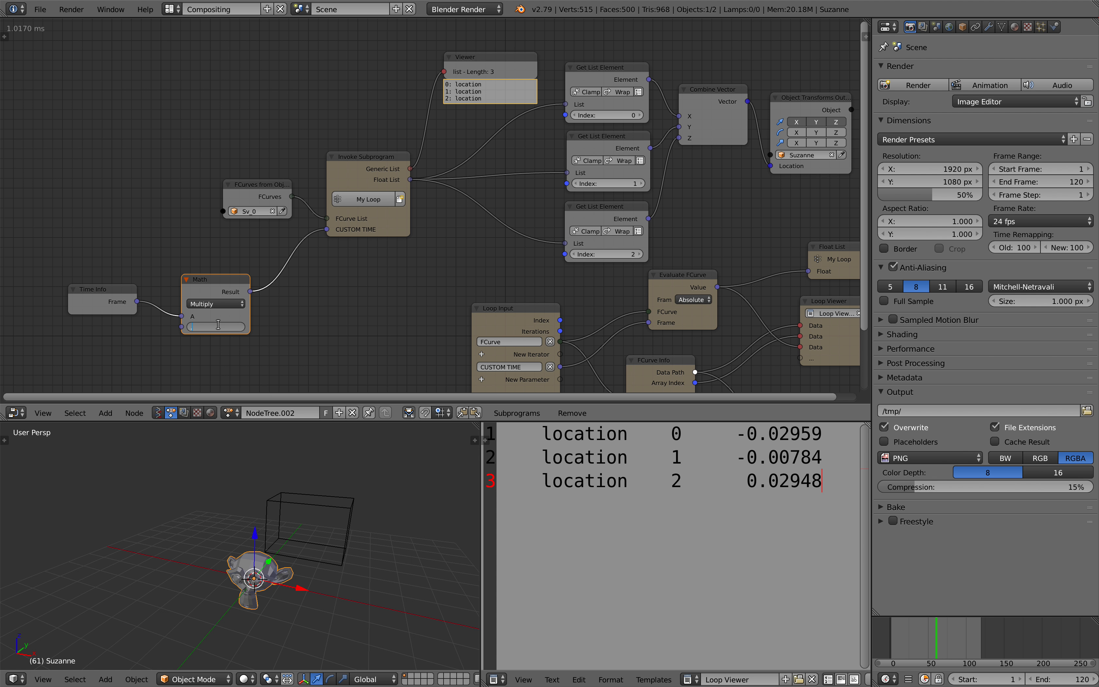
Step: Play the animation with the Math node's B at 0.25, set B to 2, and stop playback
text(0.25)
key(Return)
key(alt+a)
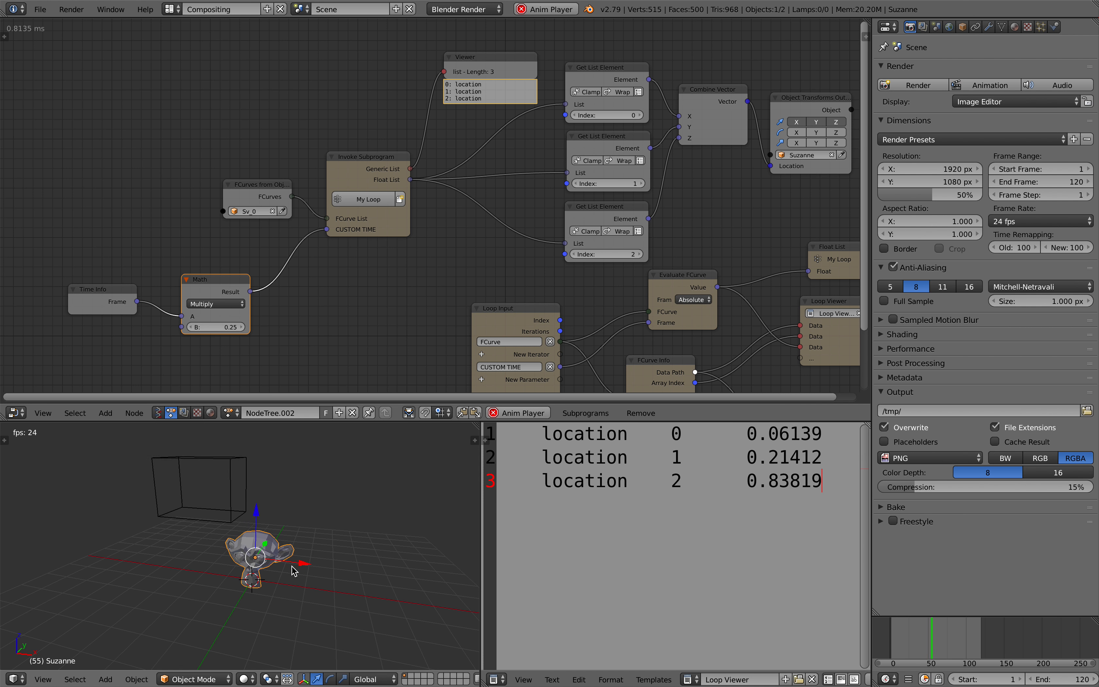
double_click(229, 328)
text(2)
key(Return)
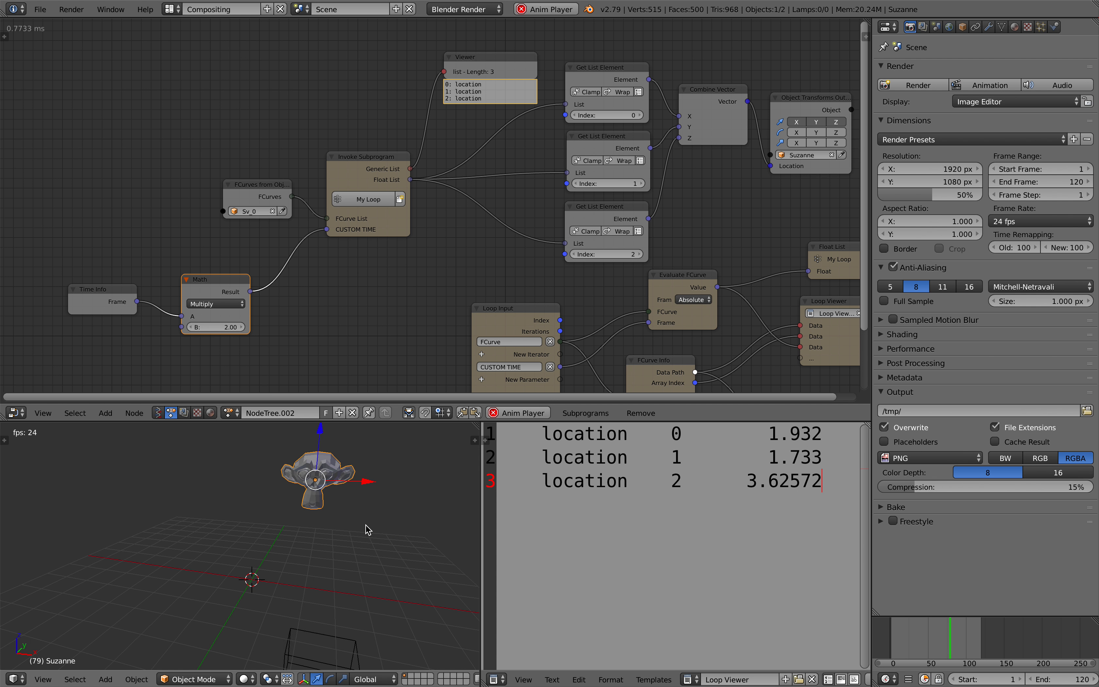
key(Escape)
Step: Insert a Repeat Time node between Time Info and the Math node
middle_drag(278, 320, 288, 317)
drag(234, 286, 221, 272)
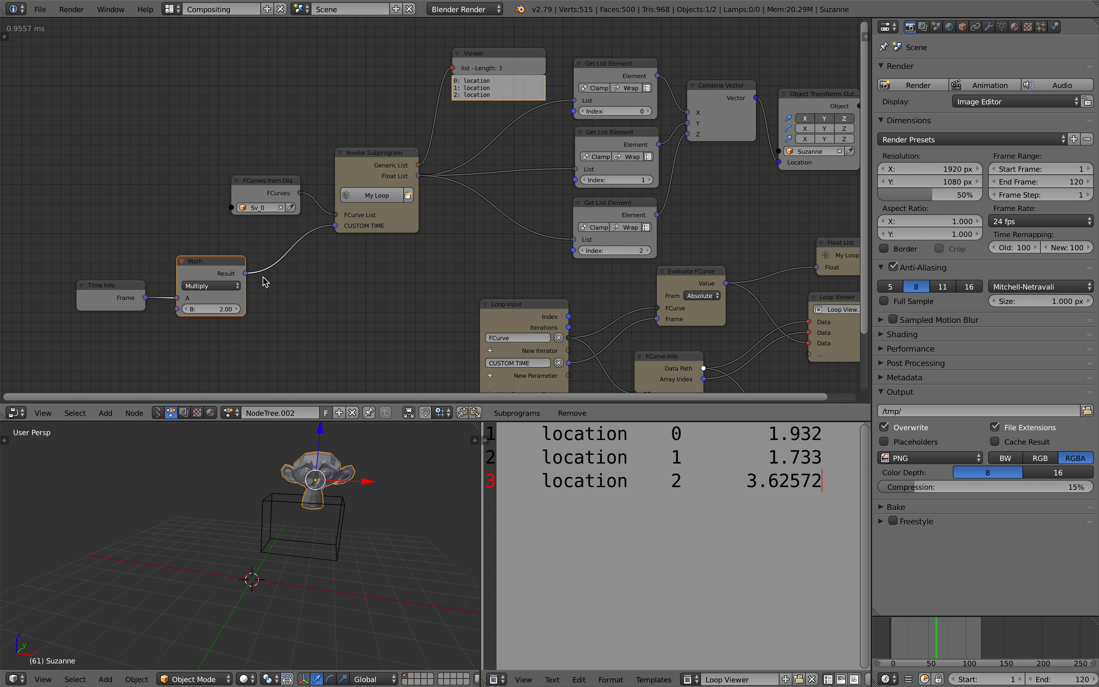
key(ctrl+a)
text(loop)
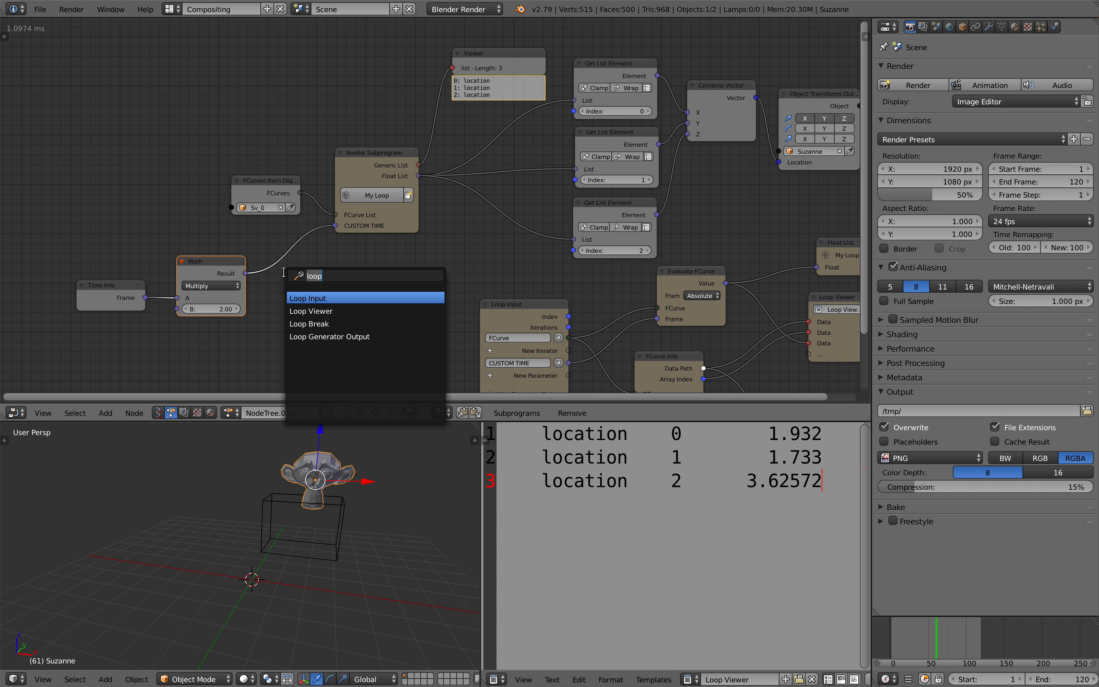
text(time)
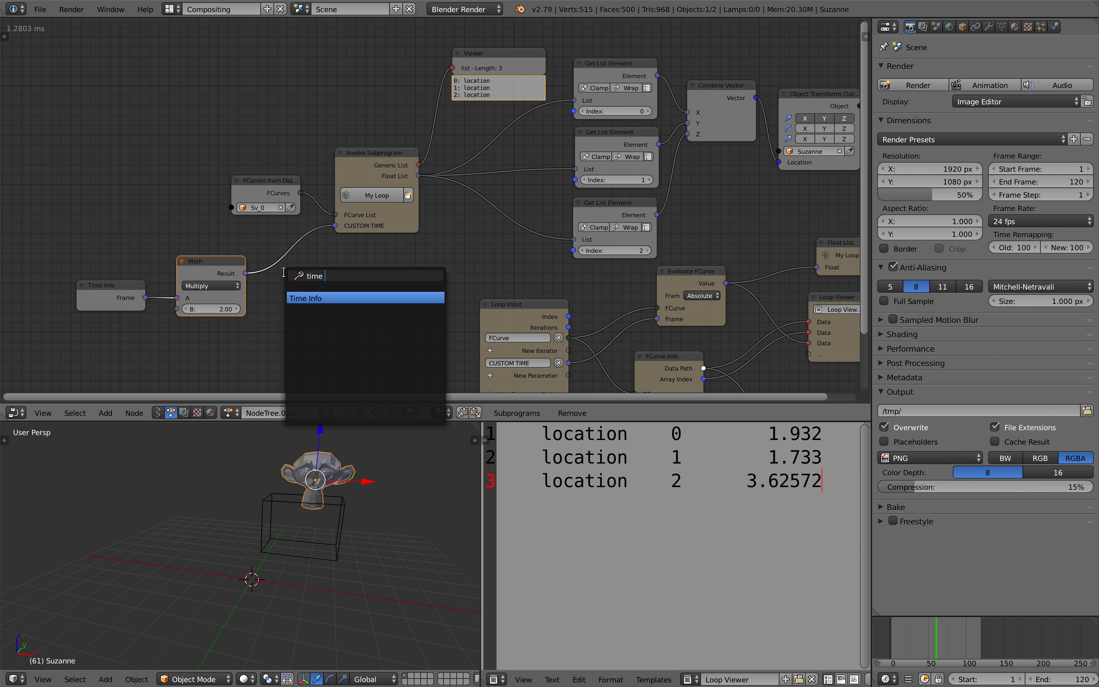
key(BackSpace)
key(BackSpace)
key(BackSpace)
key(BackSpace)
text(repe)
key(Down)
key(Return)
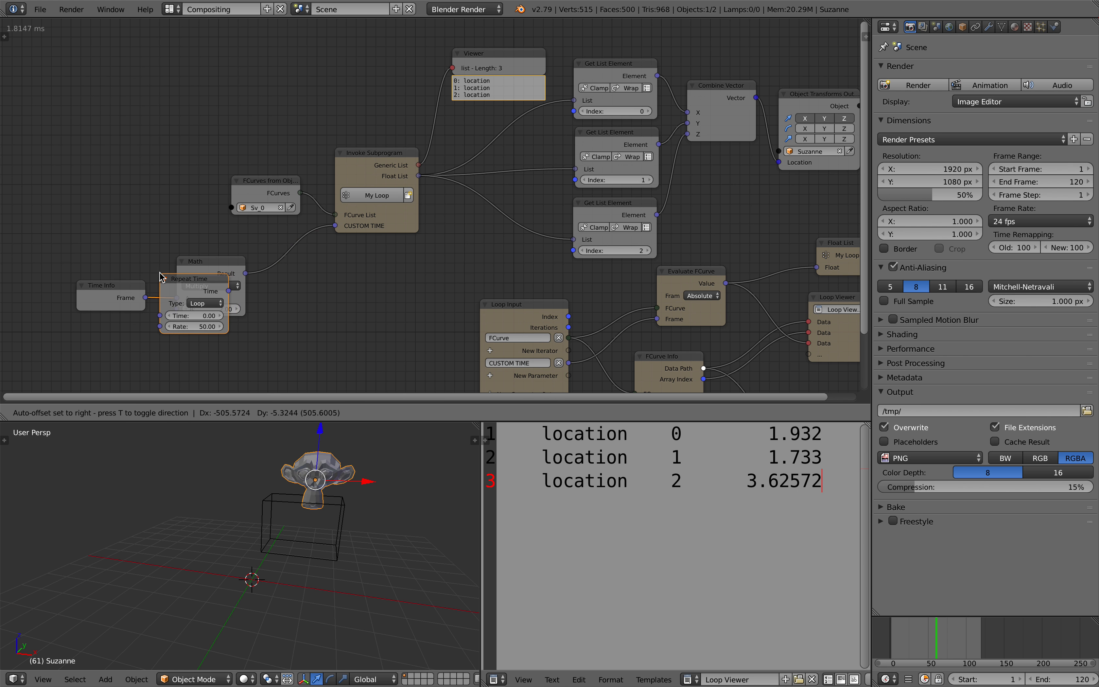
click(184, 277)
Step: Take the Math node out of the chain and link Repeat Time's Time output directly to CUSTOM TIME
scroll(229, 317, up, 1)
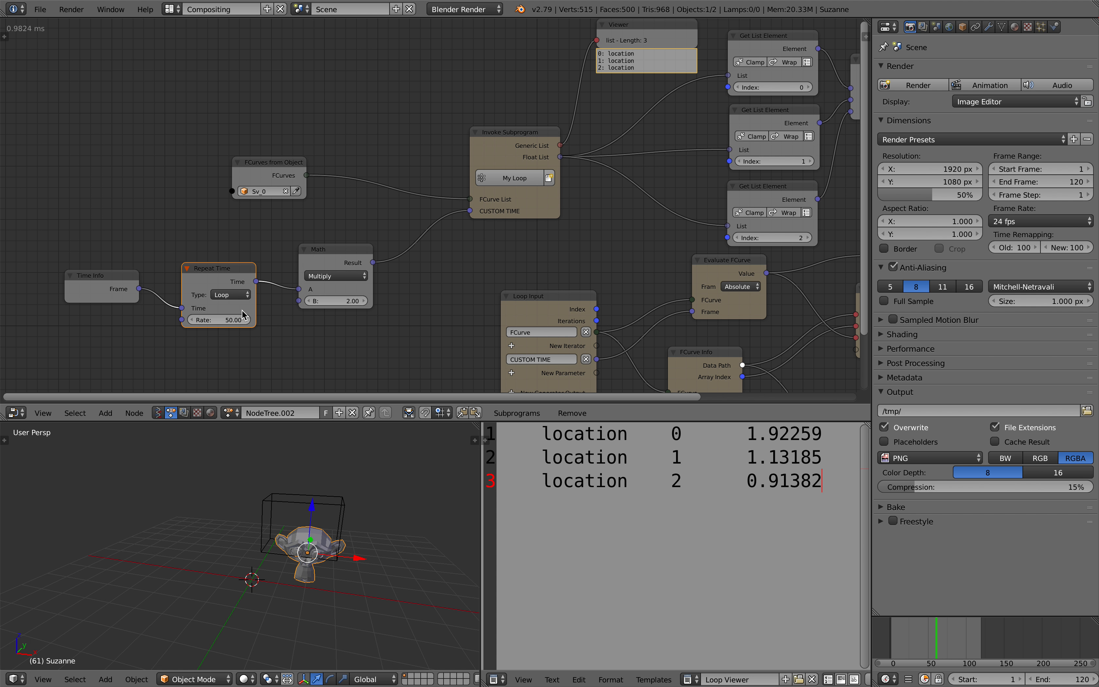
drag(327, 258, 276, 365)
drag(356, 297, 347, 329)
drag(256, 281, 469, 210)
Step: Switch Repeat Time's type to Ping Pong and play the animation
scroll(344, 228, up, 2)
click(258, 264)
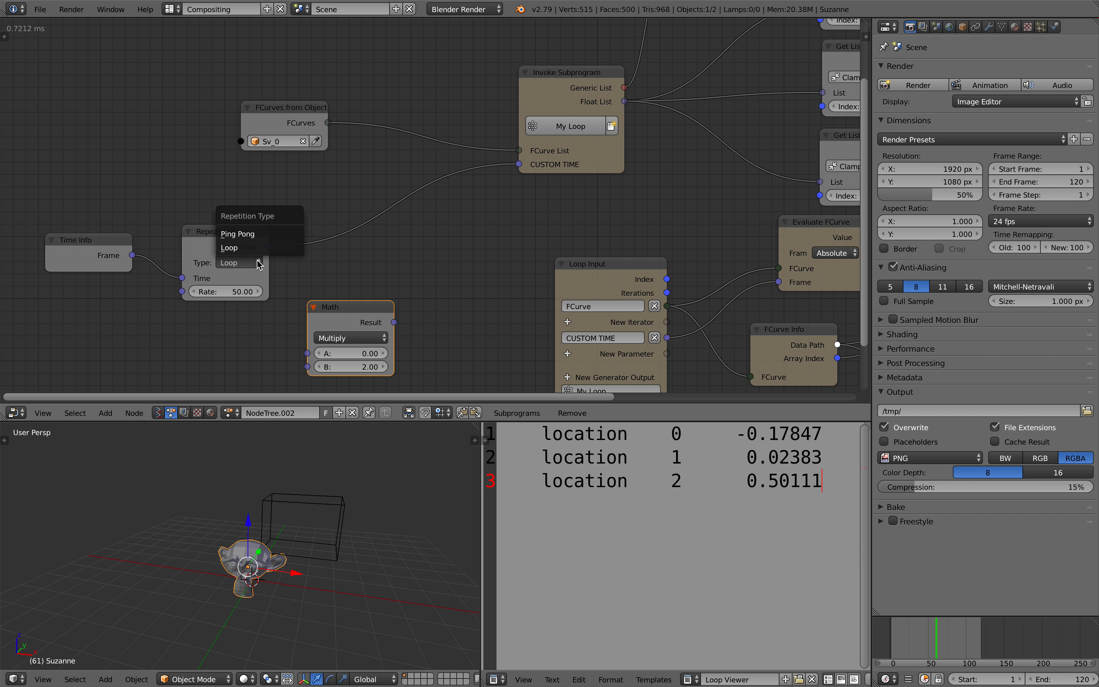
click(259, 235)
key(alt+a)
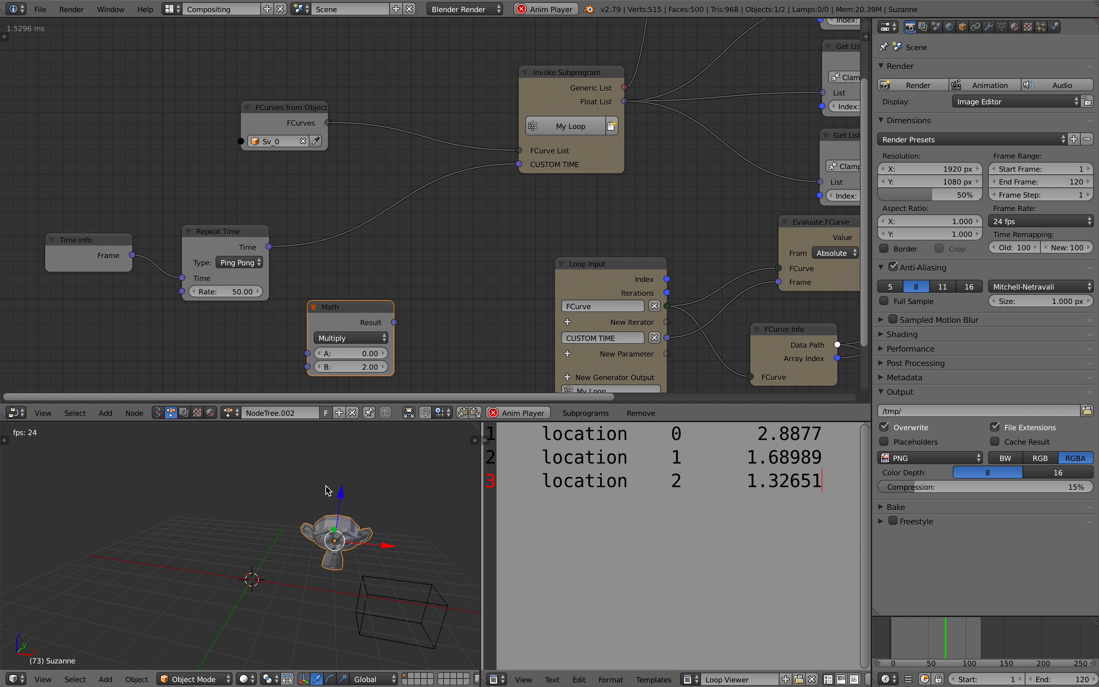
Step: Try Repeat Time's Rate at 2 and at 10 during playback
click(240, 292)
text(2)
key(Return)
click(239, 292)
text(10)
key(Return)
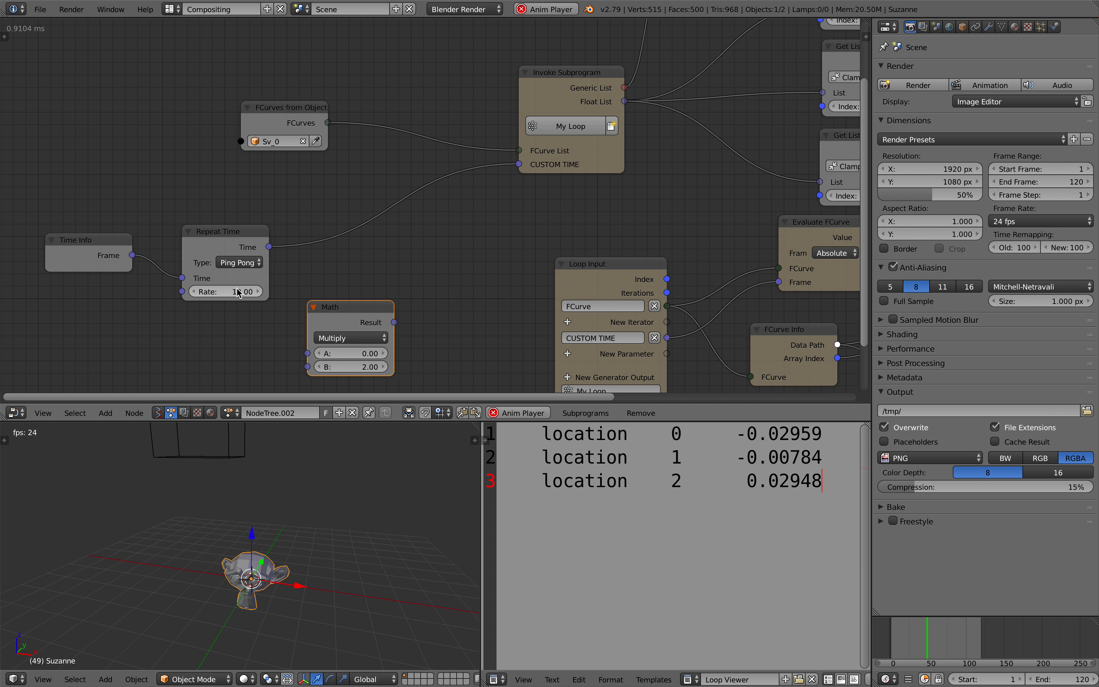
Step: Duplicate the Math node and insert the copy between Time Info and Repeat Time
middle_drag(383, 283, 457, 249)
drag(186, 214, 119, 207)
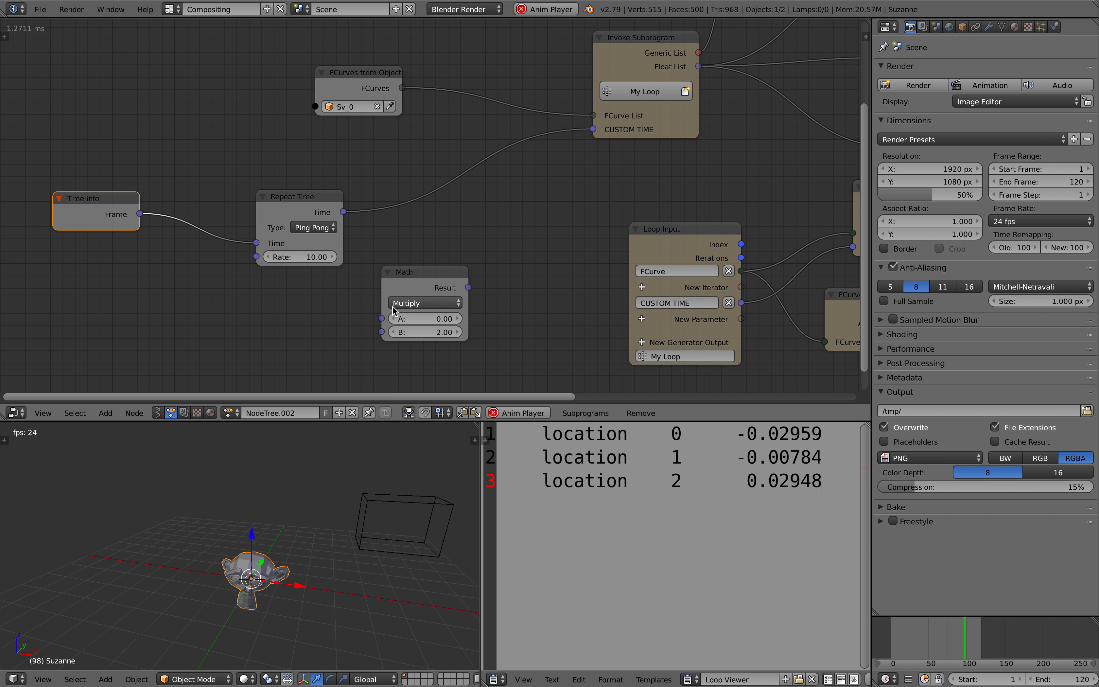
click(393, 311)
key(shift+d)
click(202, 240)
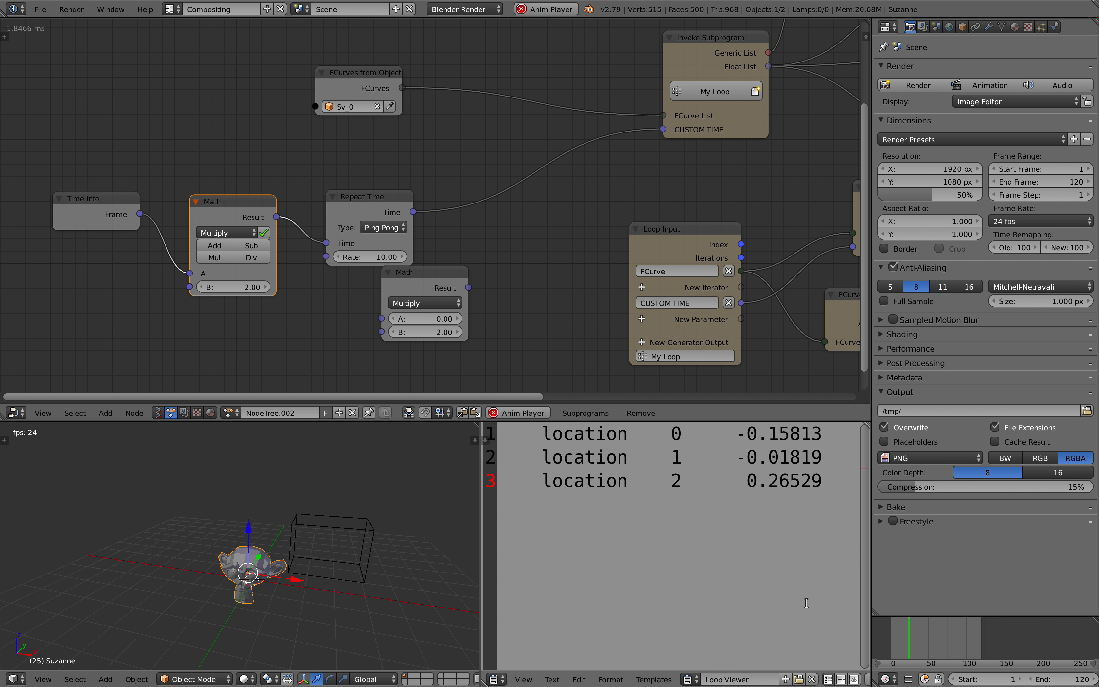
Step: Set Repeat Time's Rate to 50
click(368, 257)
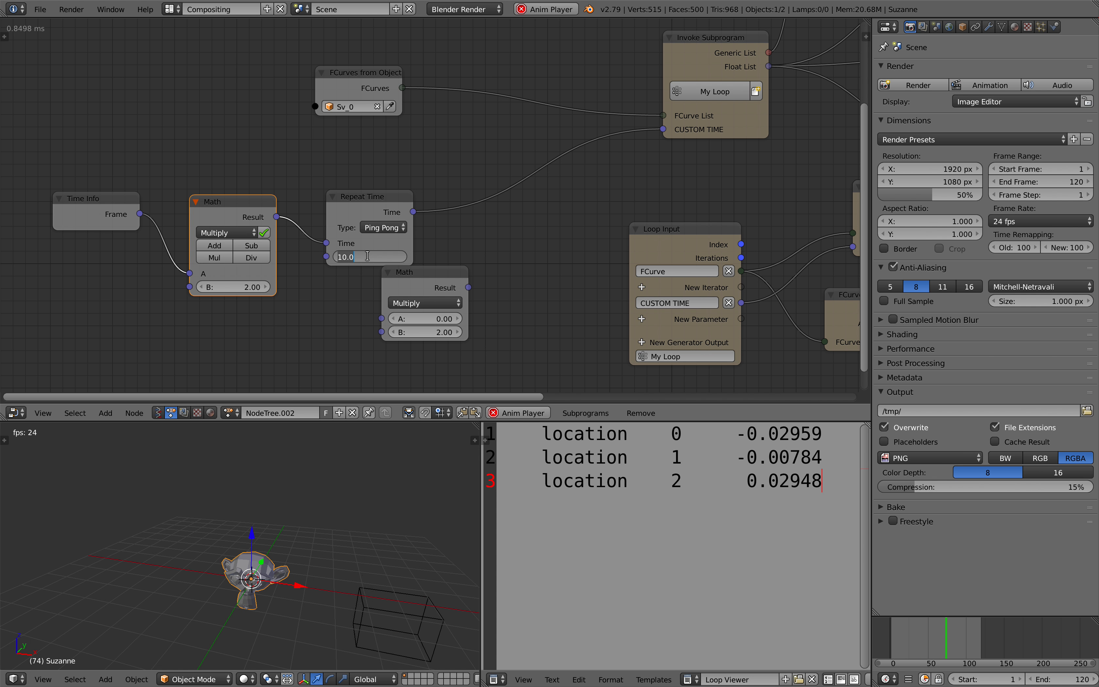
text(50)
key(Return)
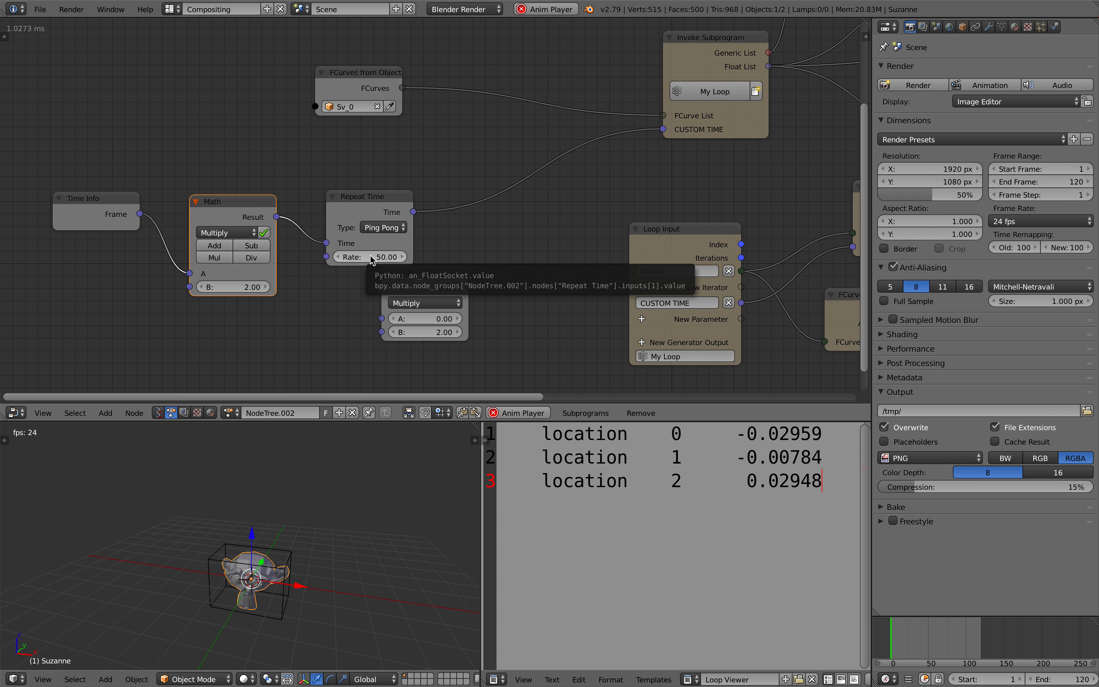
Step: Set the timeline's end frame to 1000
middle_drag(1064, 680, 1012, 684)
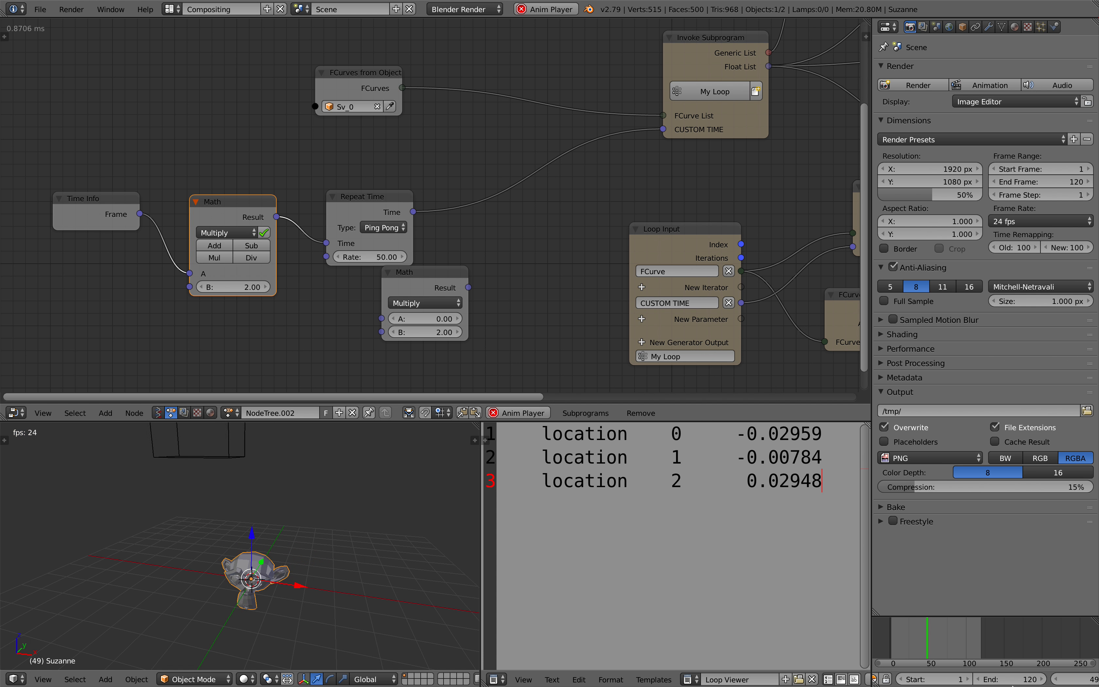
click(1007, 680)
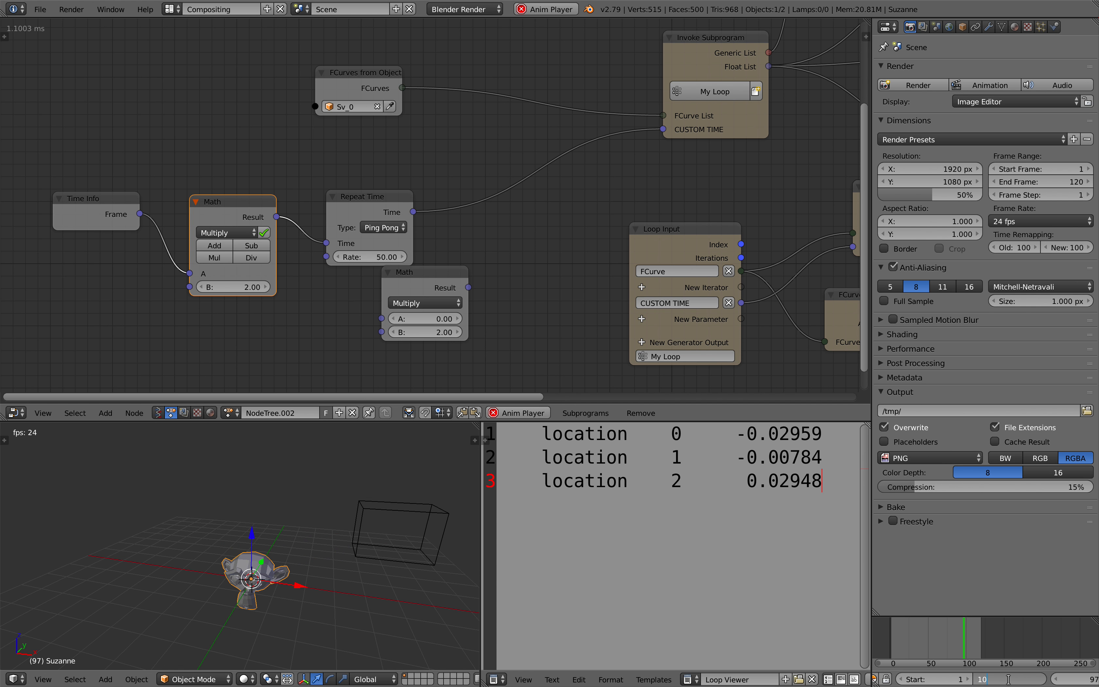
text(1000)
key(Return)
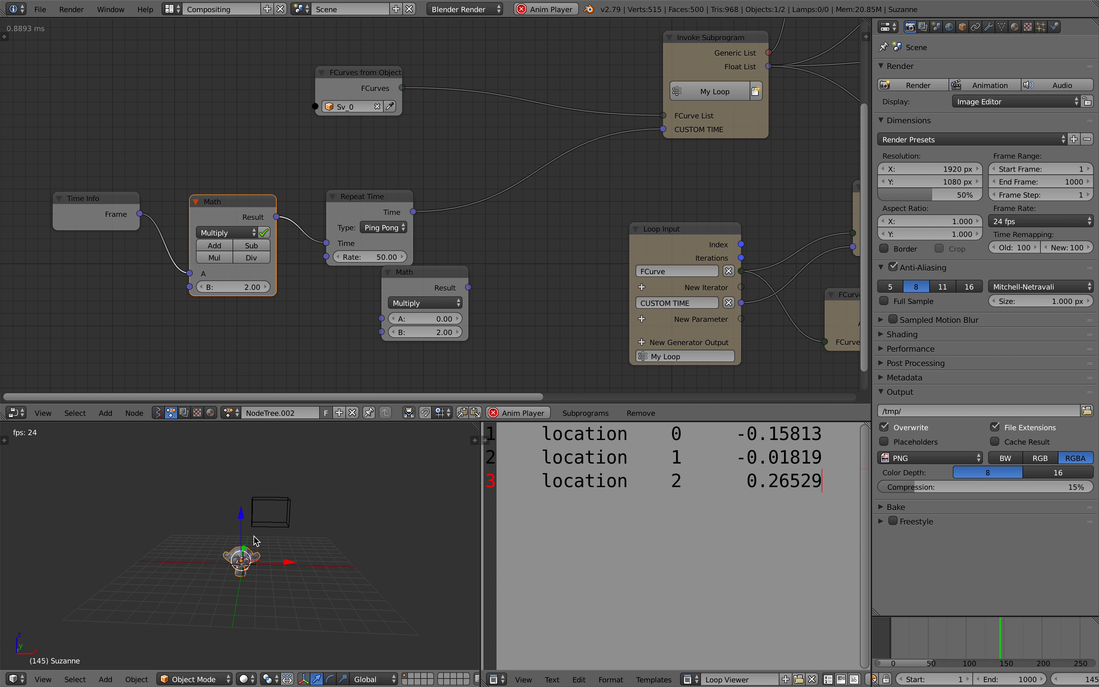
Step: Select the Sv_0 bounding box in the 3D viewport and set Repeat Time's Rate to 61.94 while the animation plays
shift+middle_drag(257, 534, 251, 543)
click(890, 643)
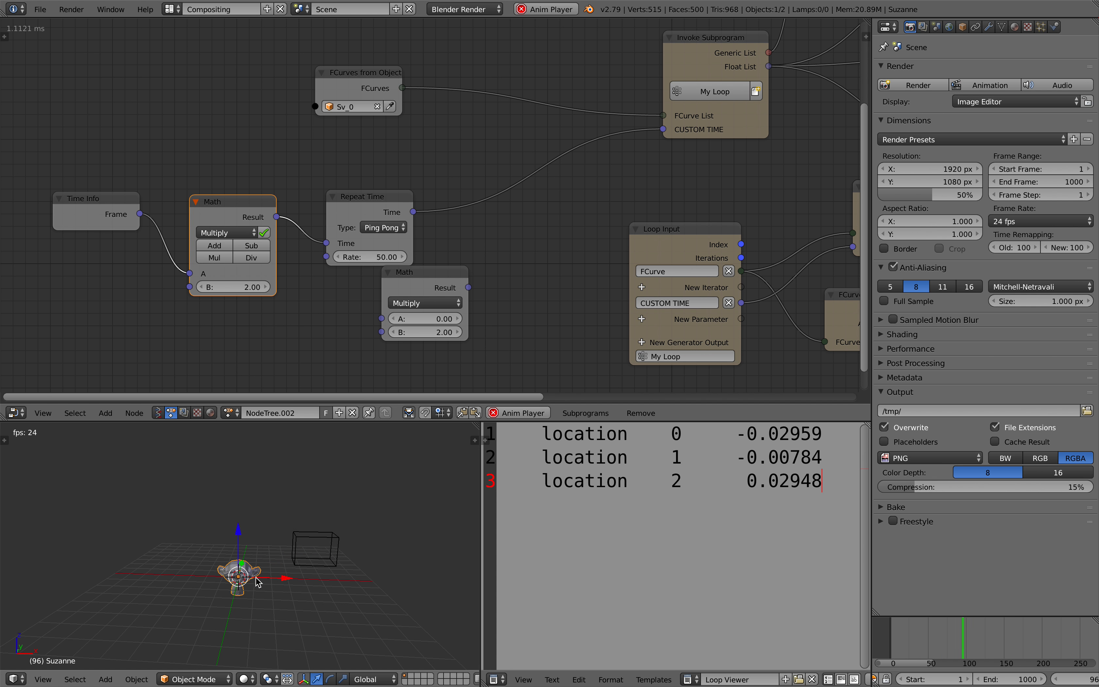
right_click(268, 528)
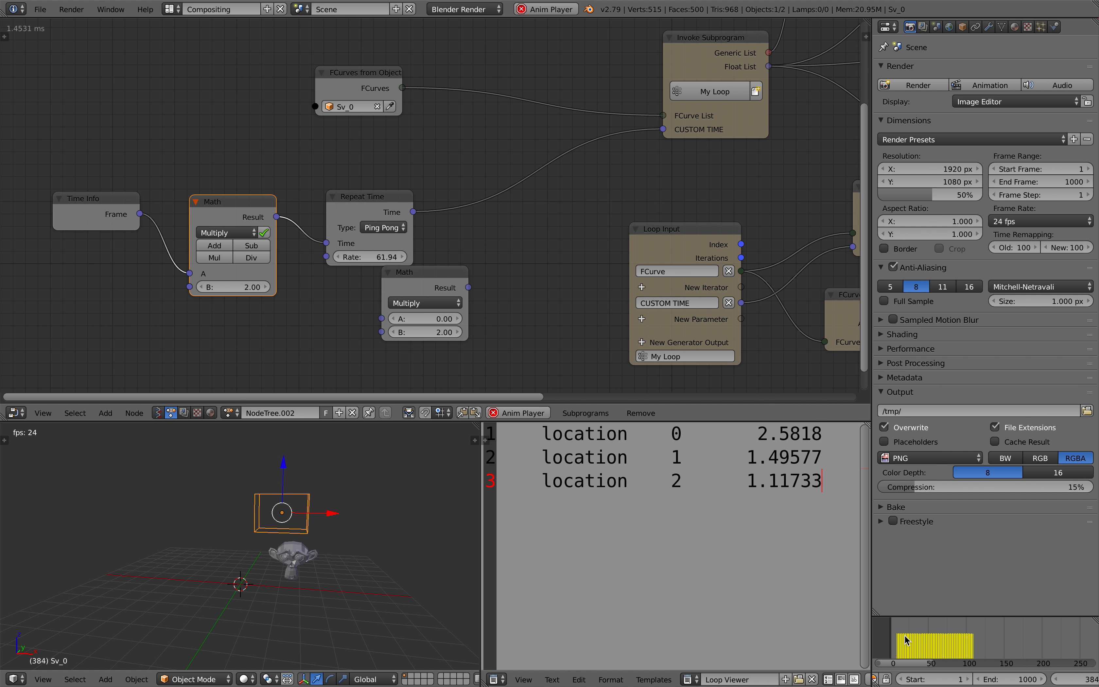
scroll(946, 645, down, 5)
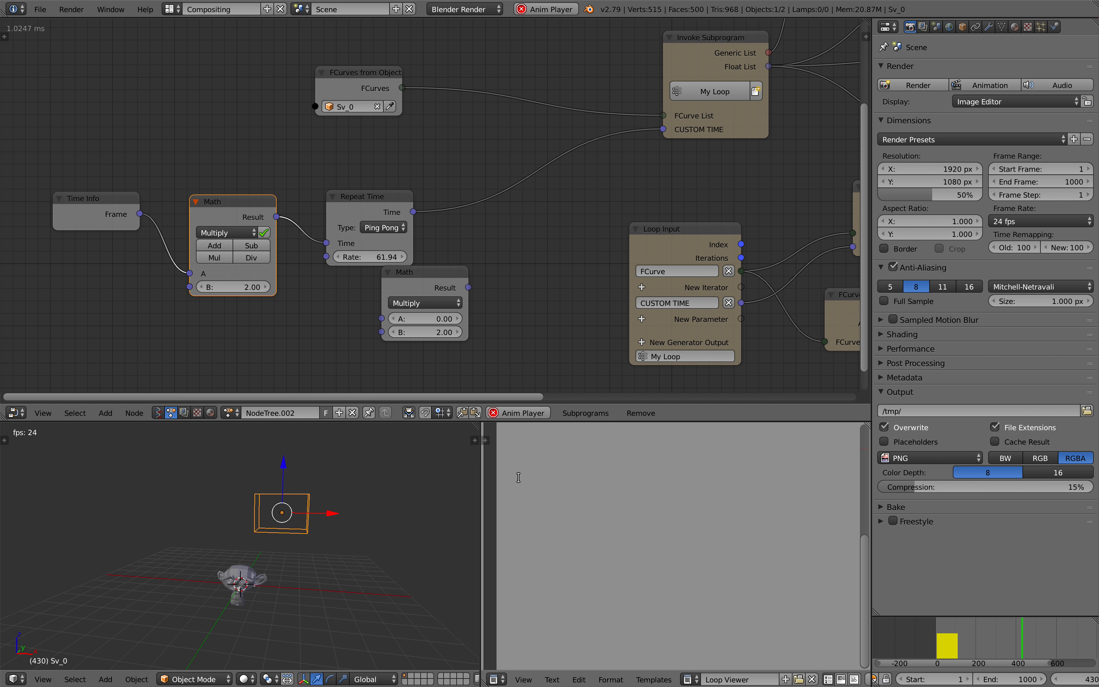
key(Home)
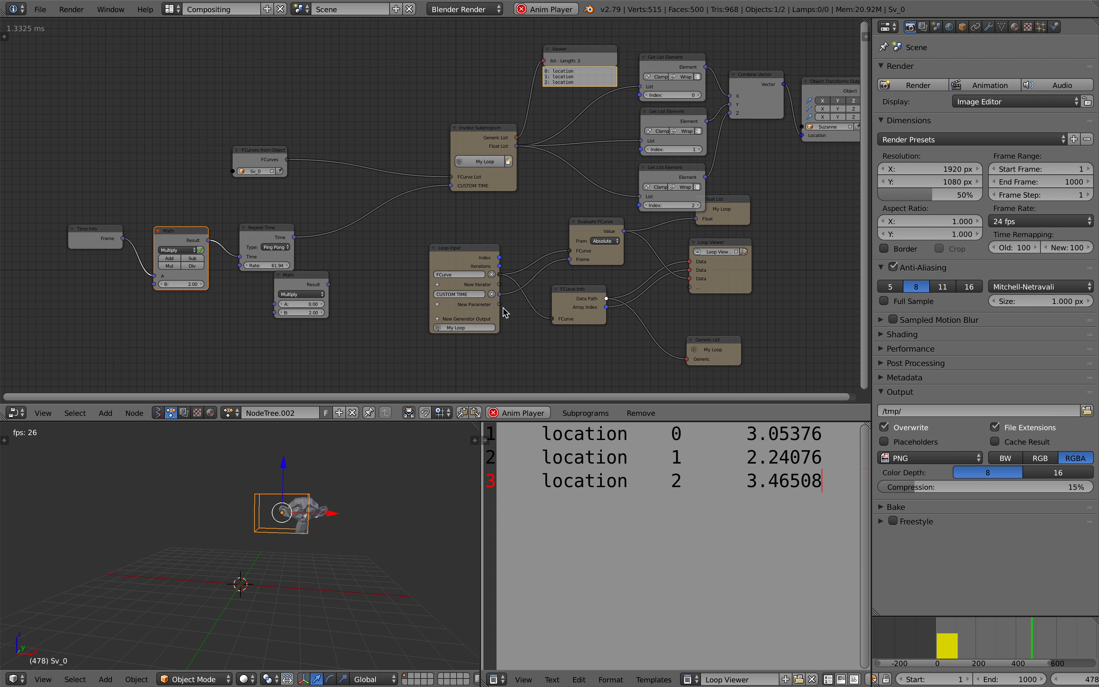
Step: Spread out the node layout by raising the second and third Get List Element nodes and moving the Viewer node away from them
scroll(476, 259, up, 6)
middle_drag(563, 190, 491, 228)
middle_drag(692, 127, 536, 174)
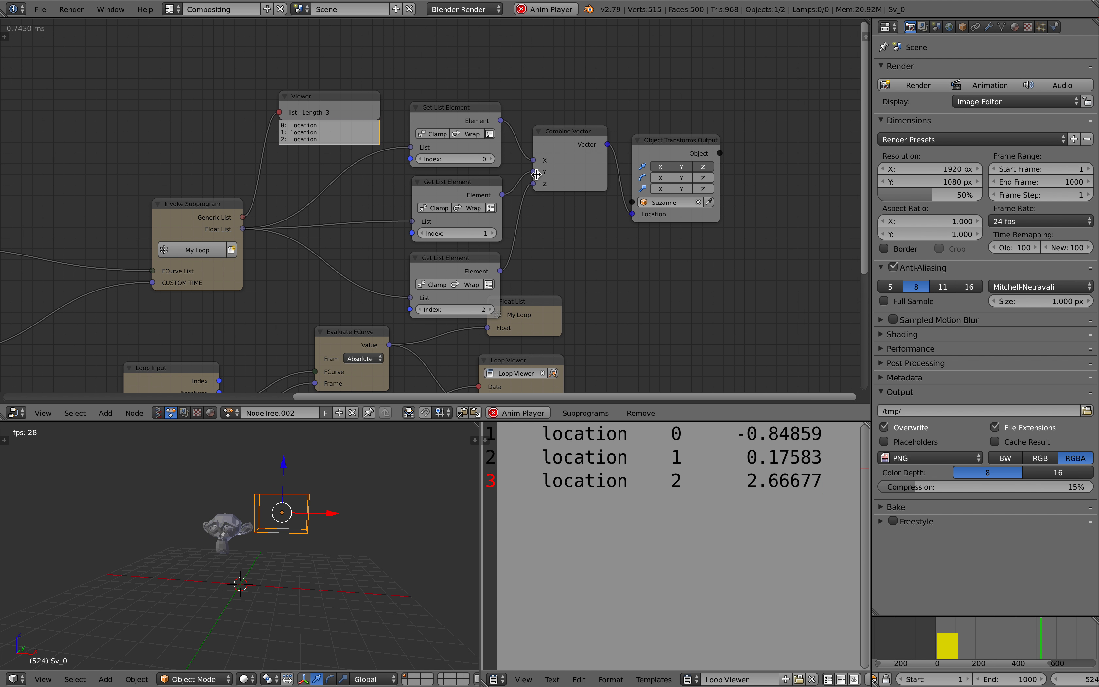
drag(470, 189, 484, 126)
drag(466, 255, 476, 191)
drag(325, 97, 294, 61)
scroll(336, 219, down, 2)
middle_drag(336, 220, 485, 196)
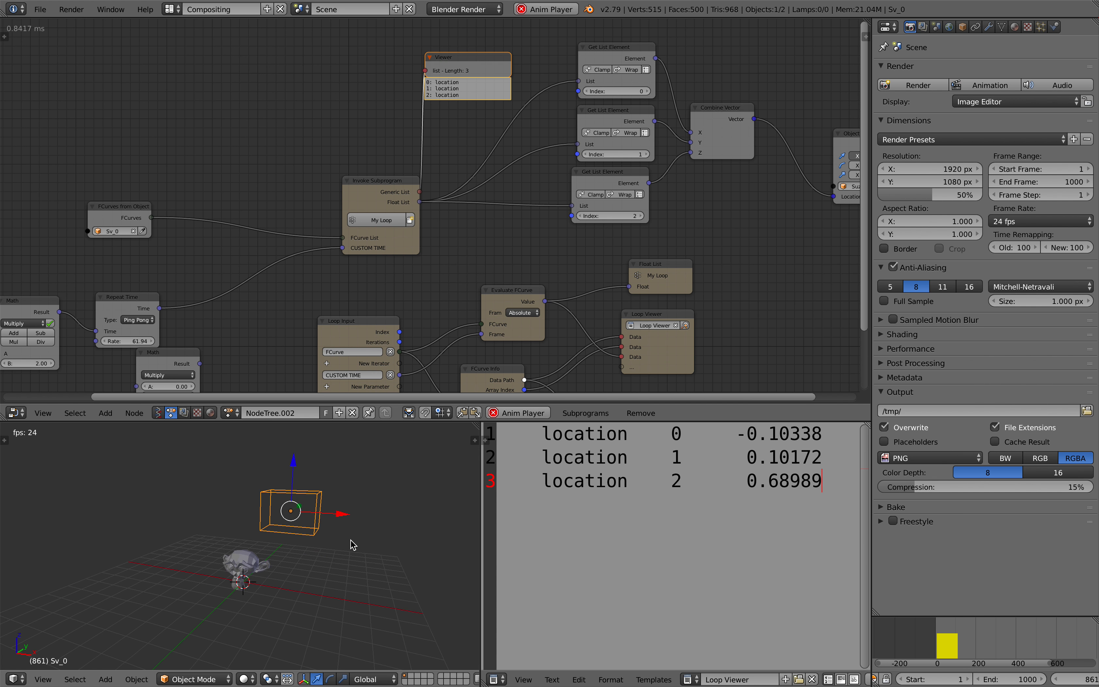
Step: Jump to several frames on the timeline during playback to check Suzanne's looping motion, and stop the animation
middle_drag(478, 227, 507, 251)
scroll(471, 205, down, 3)
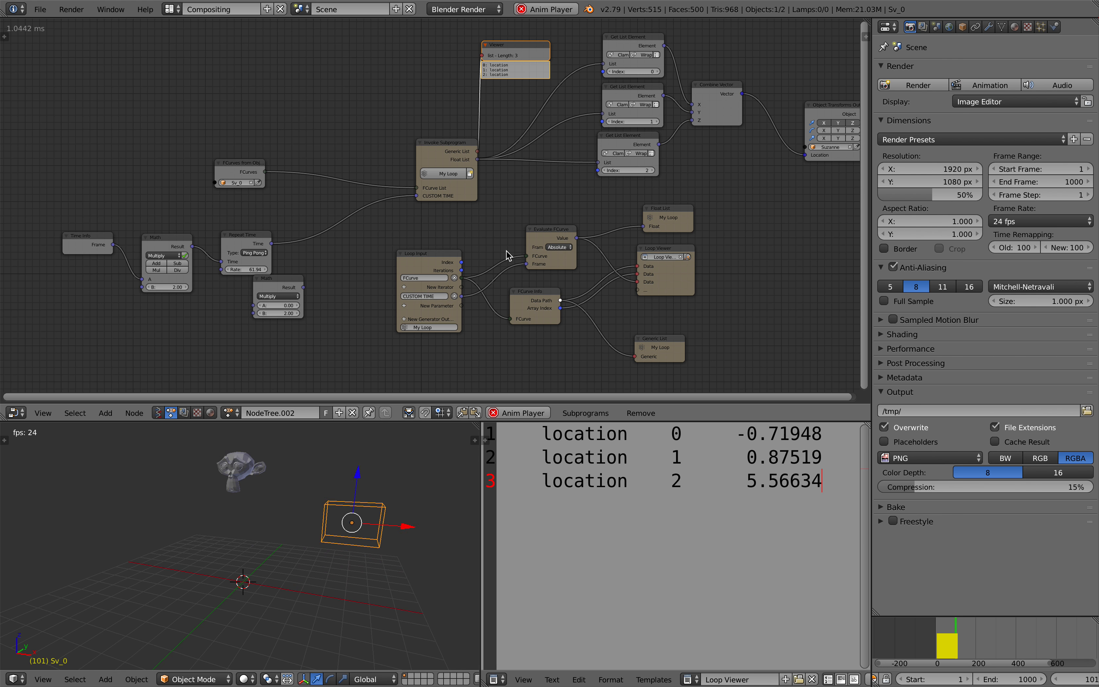
click(951, 636)
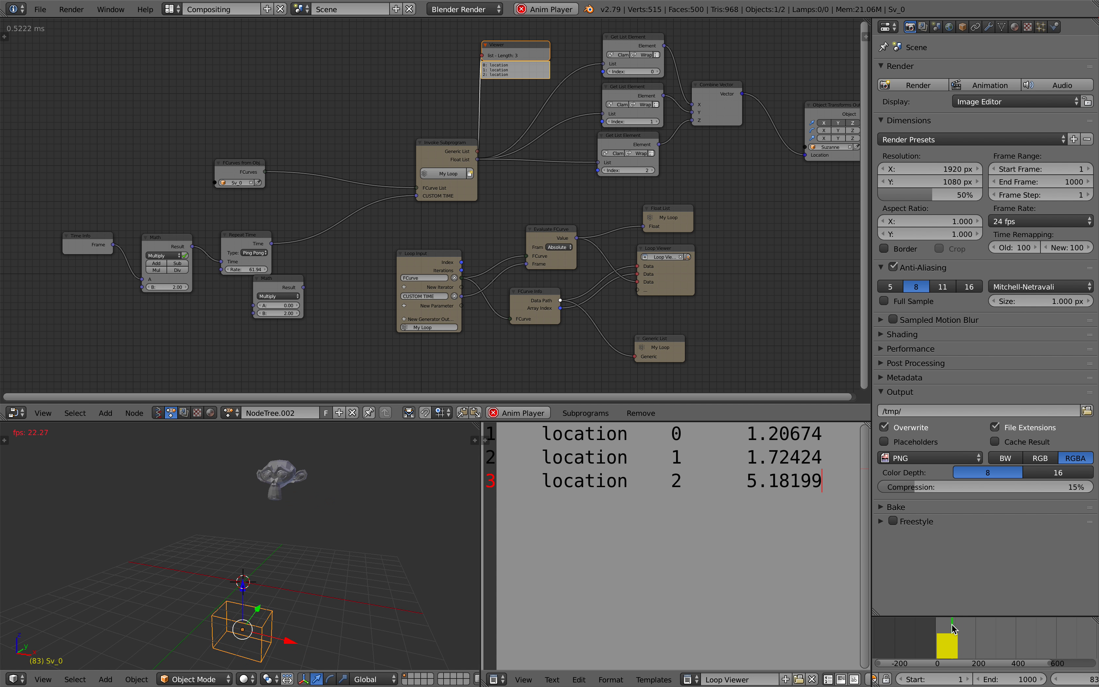
scroll(940, 640, up, 10)
scroll(964, 642, up, 3)
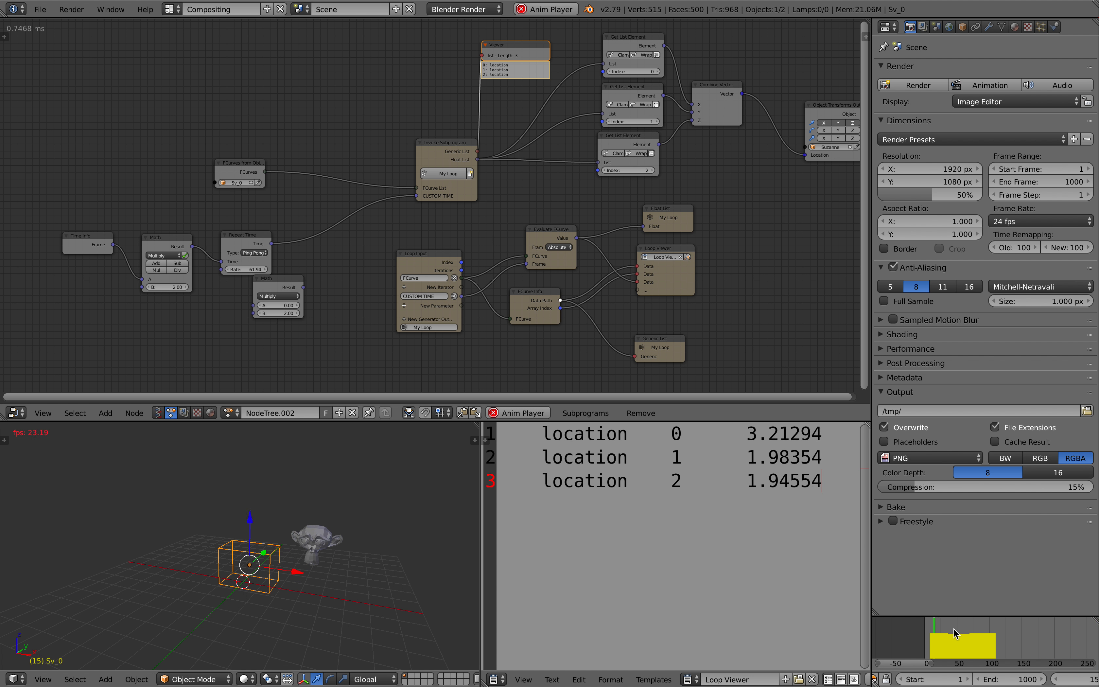
scroll(953, 632, down, 2)
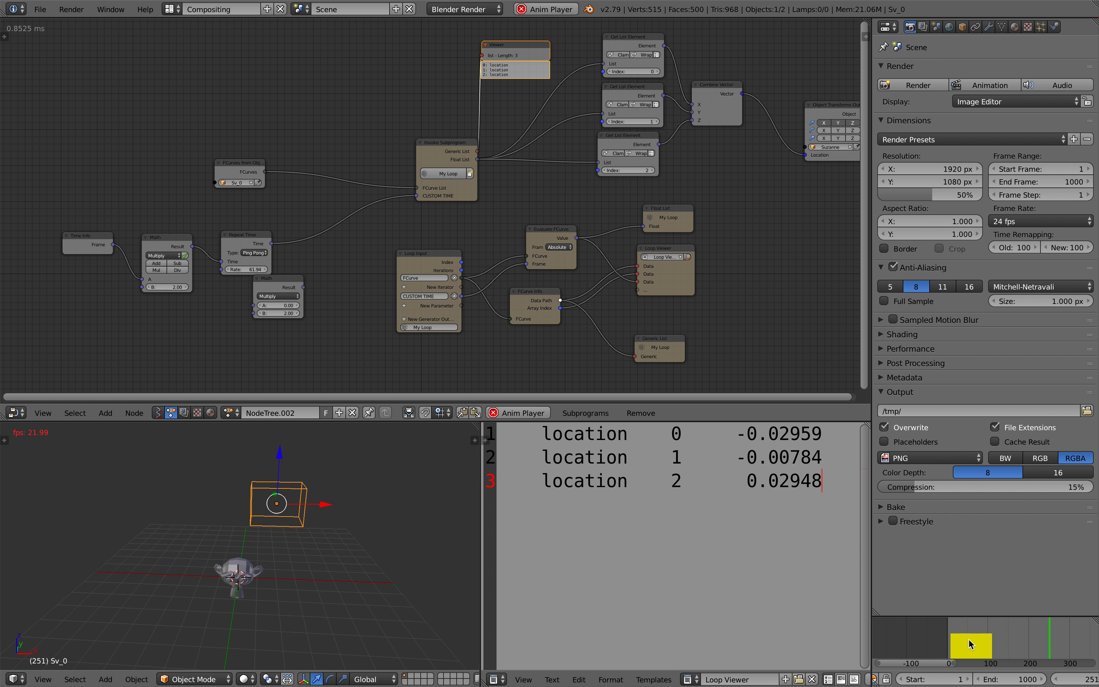
scroll(986, 640, down, 6)
middle_drag(991, 639, 960, 635)
click(960, 634)
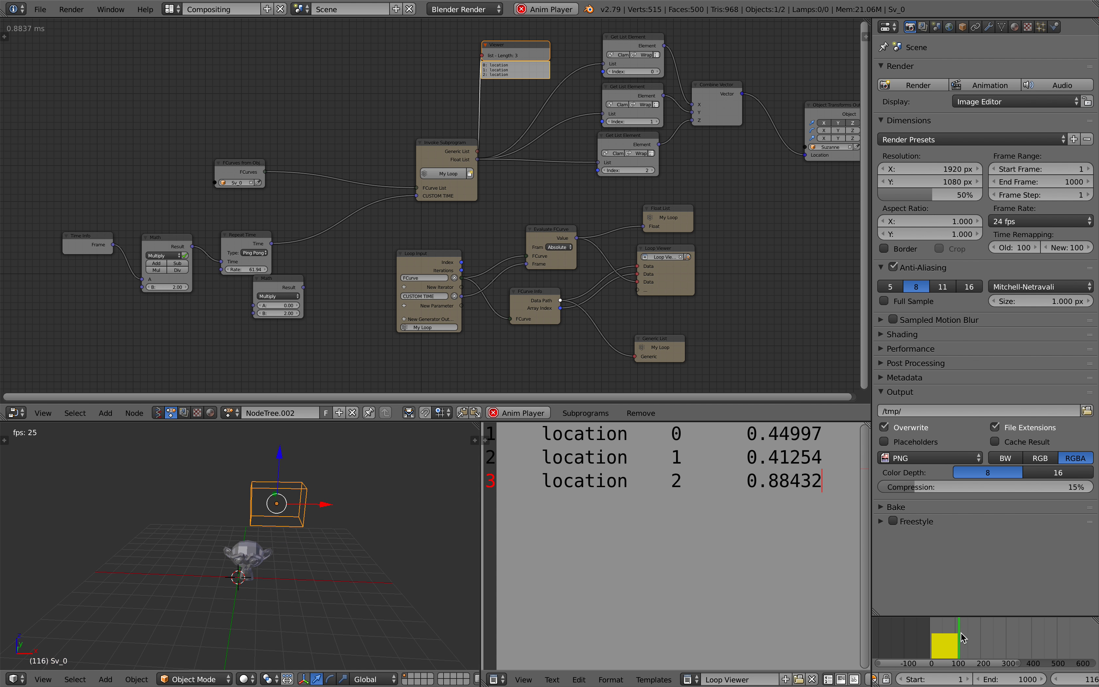
scroll(998, 637, down, 3)
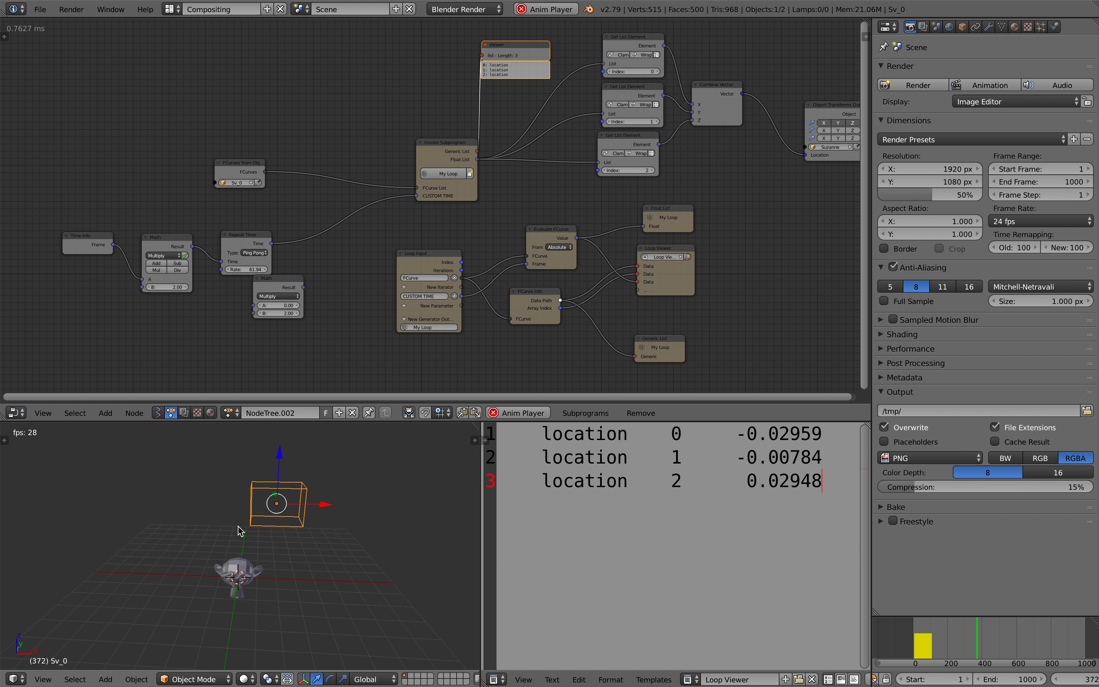
click(958, 641)
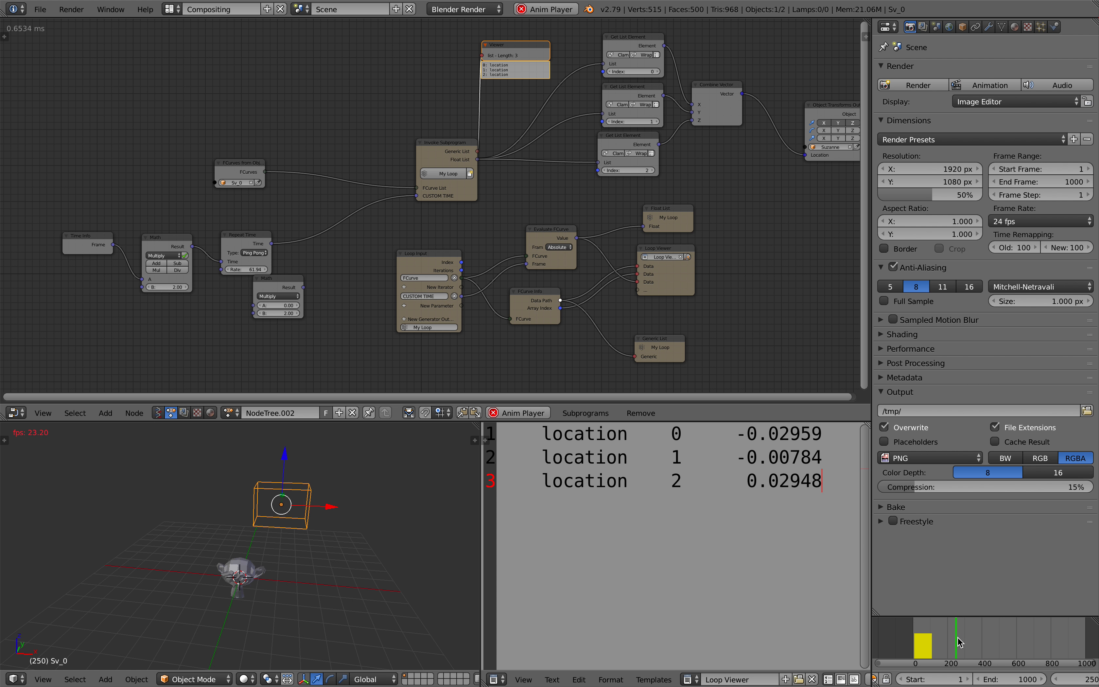
key(Escape)
Step: Save the blend file, overwriting the existing one
scroll(393, 288, up, 3)
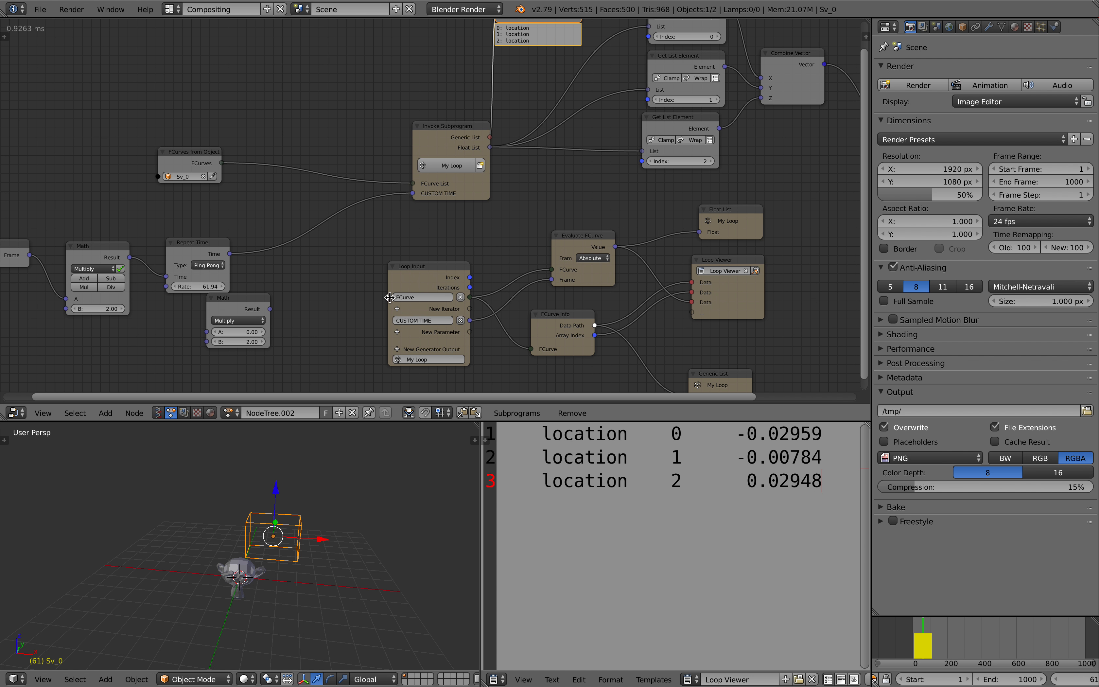
middle_drag(393, 288, 416, 275)
key(ctrl+s)
click(415, 275)
Step: Scrub the timeline to frame 260 and move the Invoke Subprogram node closer to the FCurves from Object node
click(912, 630)
drag(911, 630, 957, 630)
scroll(441, 218, left, 4)
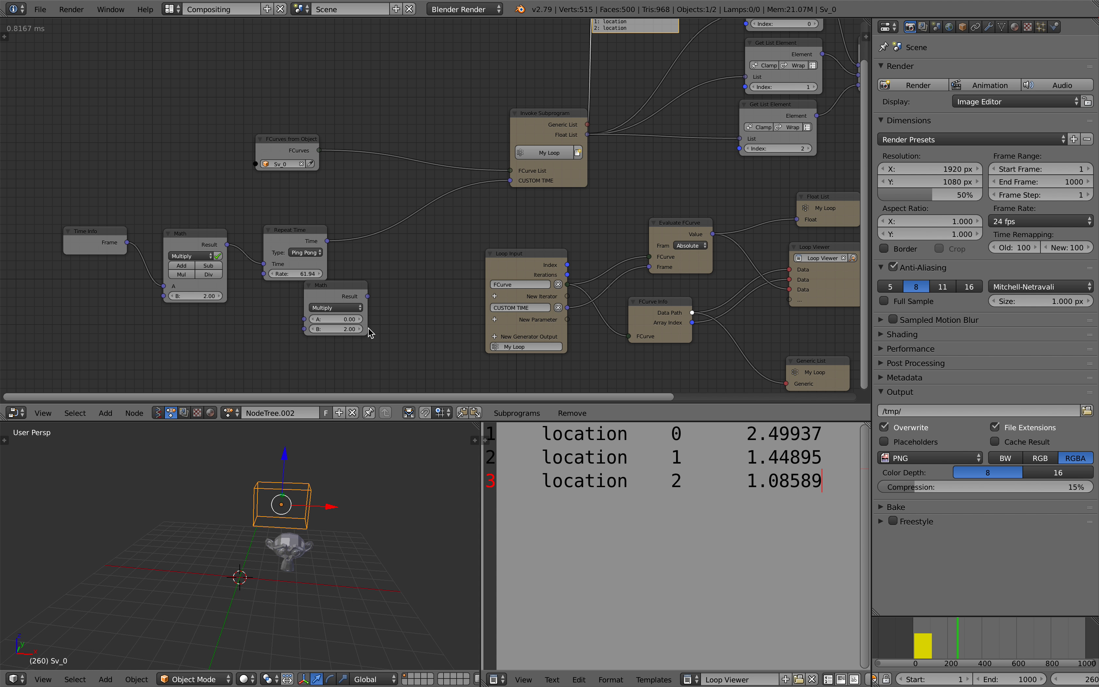
drag(543, 141, 493, 130)
Step: Select Suzanne in the 3D viewport and scrub the timeline to frame 370
scroll(298, 500, up, 4)
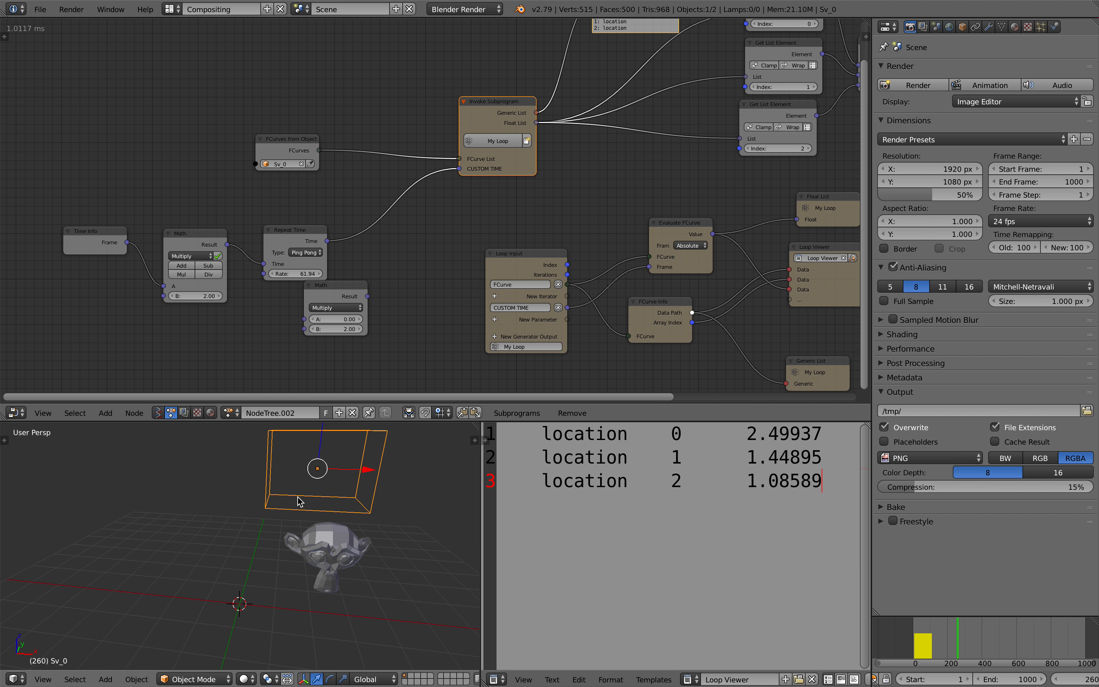
middle_drag(299, 501, 349, 494)
scroll(350, 494, down, 2)
right_click(330, 548)
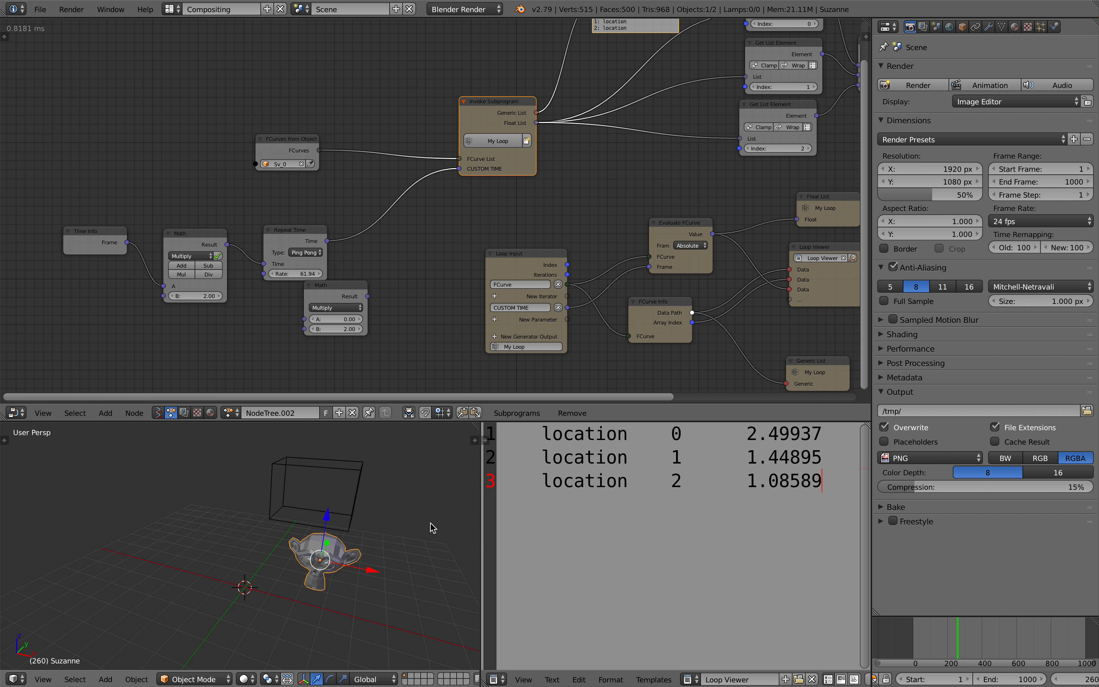
mouse_move(961, 644)
mouse_down()
mouse_move(917, 641)
mouse_move(977, 642)
mouse_up()
Step: Scrub the timeline to frame 329 and shift the Evaluate FCurve node slightly upward
scroll(354, 196, down, 1)
middle_drag(580, 275, 537, 266)
scroll(355, 196, up, 3)
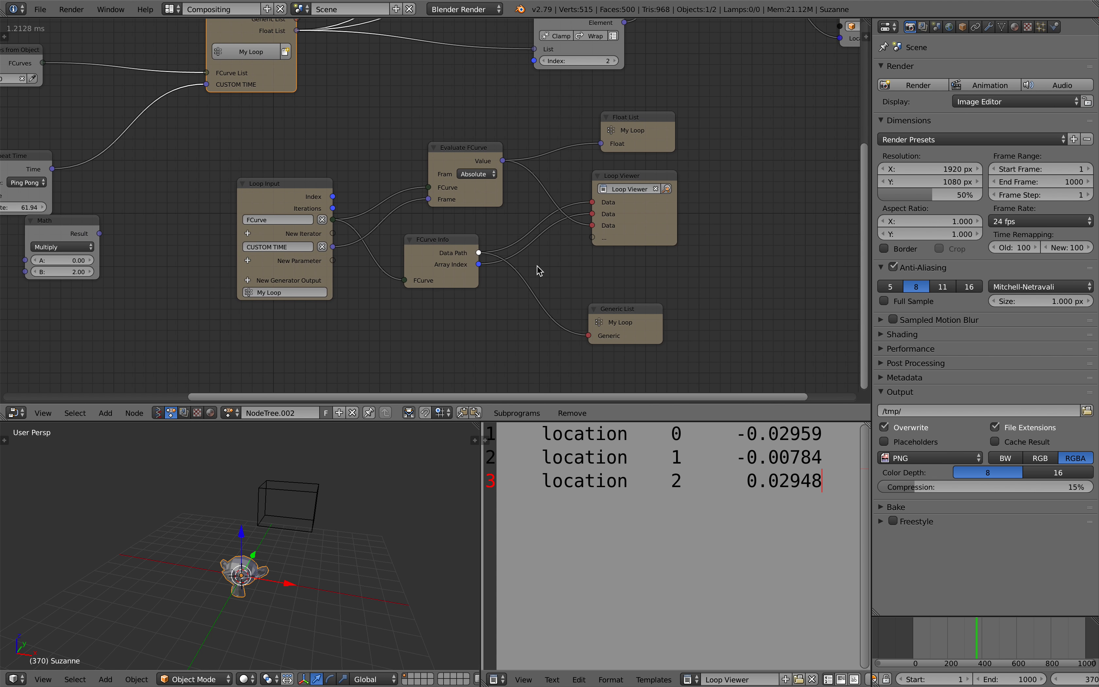
scroll(538, 267, up, 2)
scroll(569, 208, down, 2)
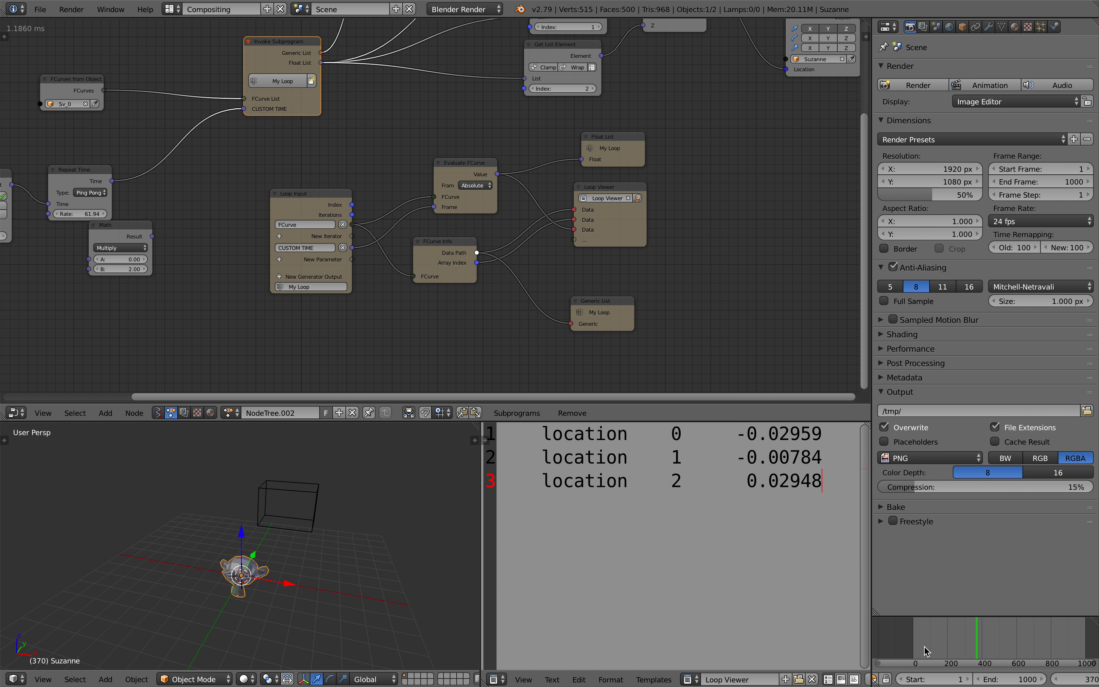
mouse_move(963, 644)
mouse_down()
mouse_move(938, 637)
mouse_move(982, 636)
mouse_move(970, 636)
mouse_up()
scroll(479, 206, up, 3)
middle_drag(479, 207, 535, 238)
drag(511, 197, 505, 188)
scroll(499, 208, down, 2)
middle_drag(647, 211, 856, 230)
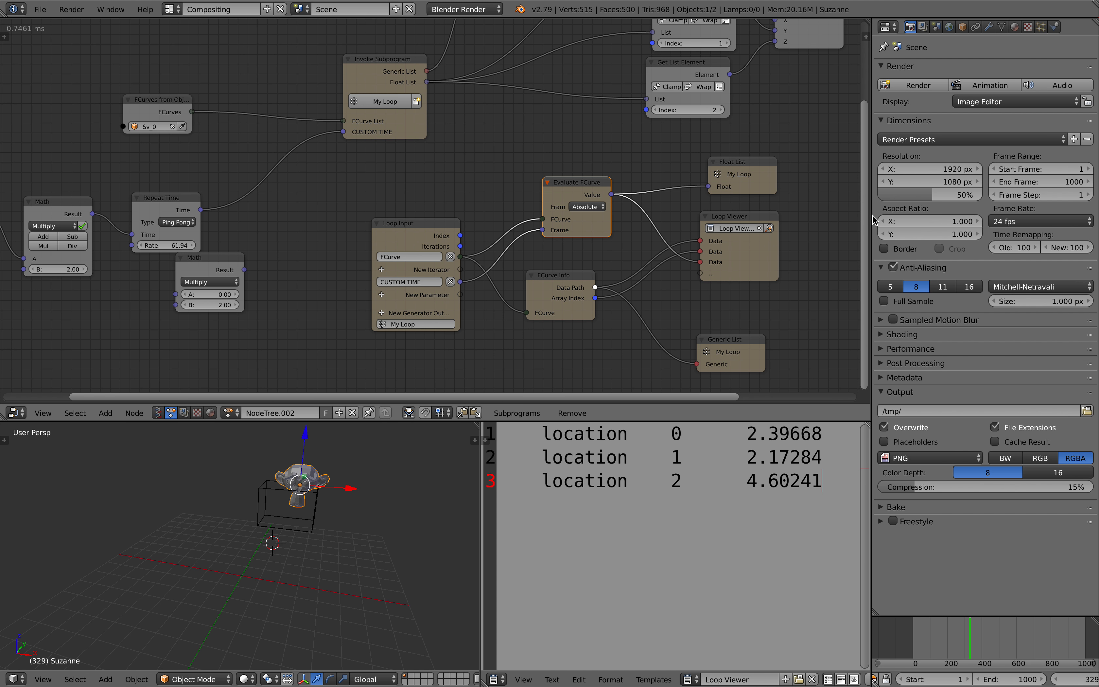
Step: Enlarge the node editor by narrowing the properties editor and shrinking the 3D viewport and text editor below
drag(871, 220, 928, 220)
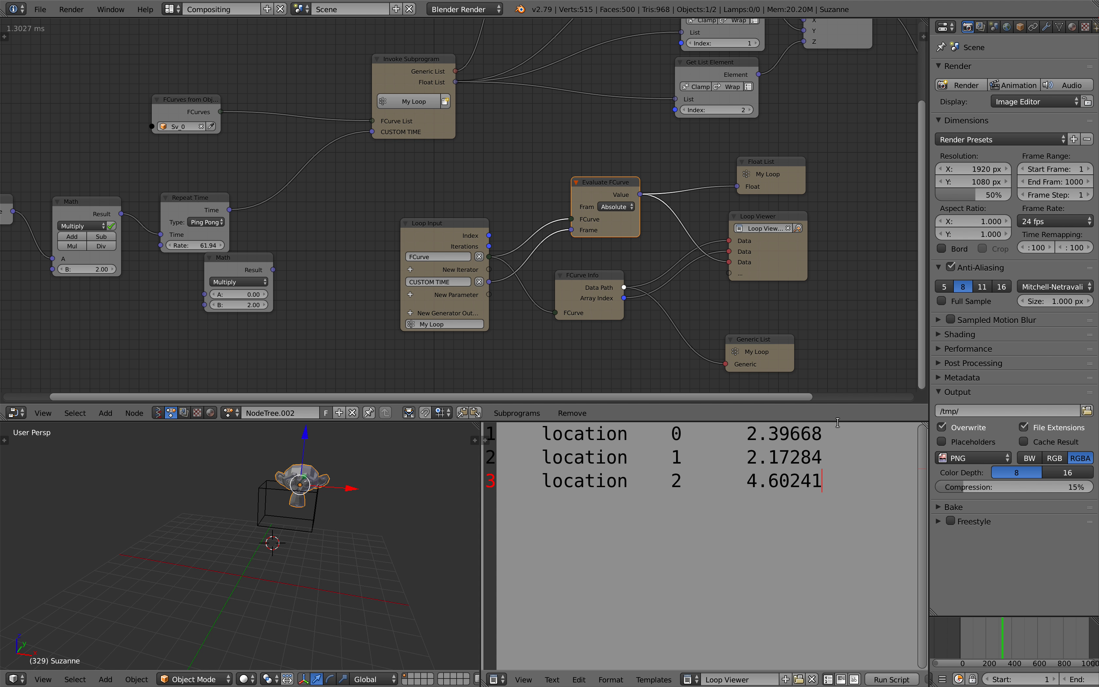
drag(835, 404, 835, 468)
scroll(689, 253, down, 2)
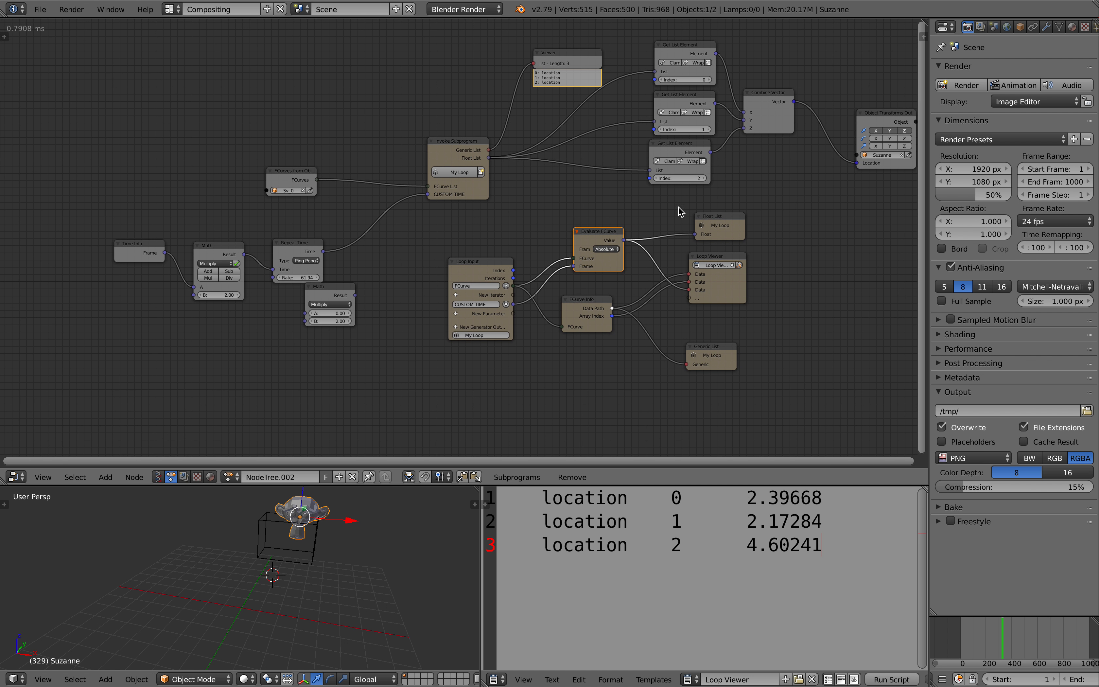
Step: Rename the node tree to FCurveCustomTime
middle_drag(460, 231, 413, 210)
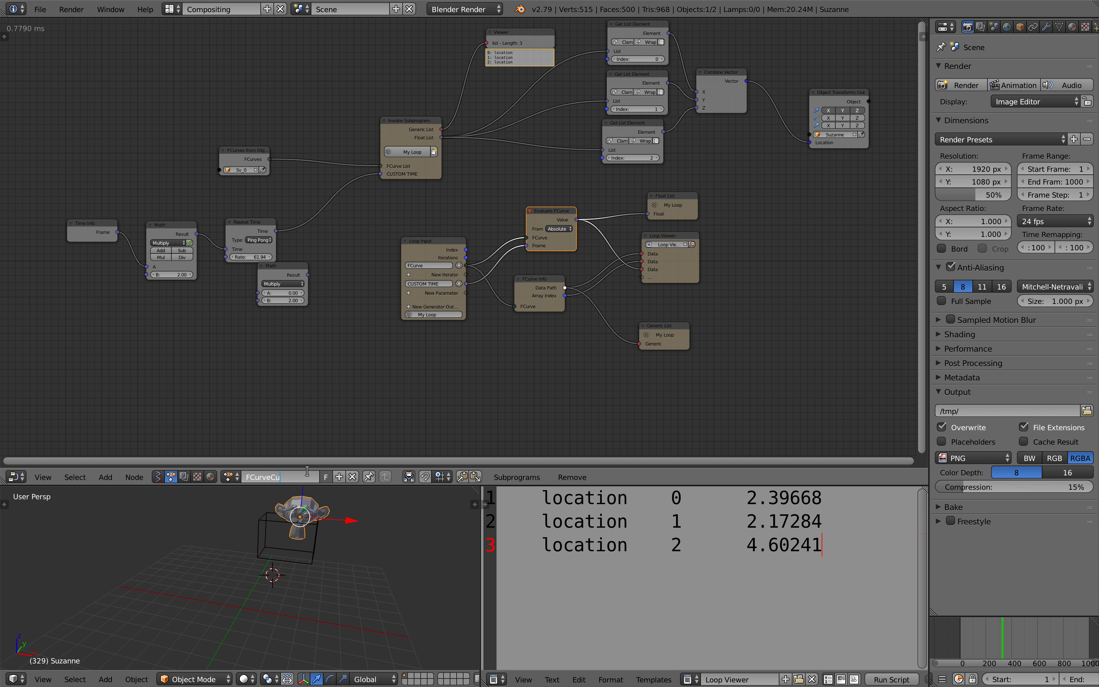
scroll(319, 356, down, 1)
middle_drag(319, 354, 356, 356)
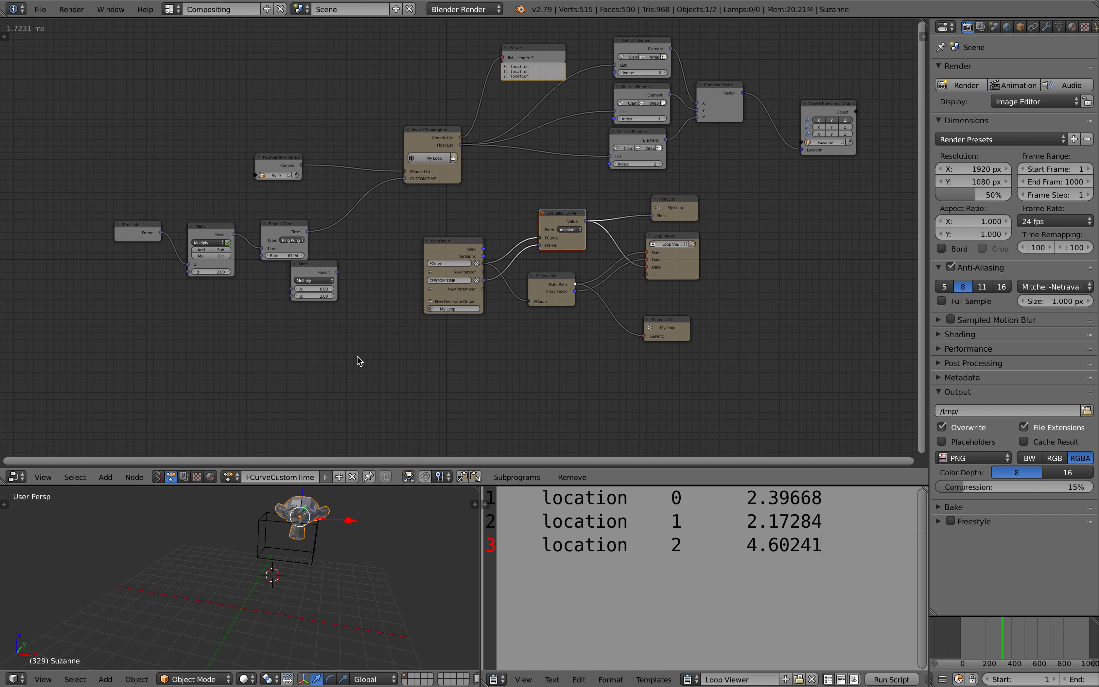
Step: Move the Repeat Time node up toward the FCurves from Object node and delete the unconnected Math node
scroll(356, 355, up, 3)
middle_drag(245, 298, 265, 300)
drag(272, 232, 306, 193)
drag(316, 281, 332, 266)
scroll(329, 272, up, 1)
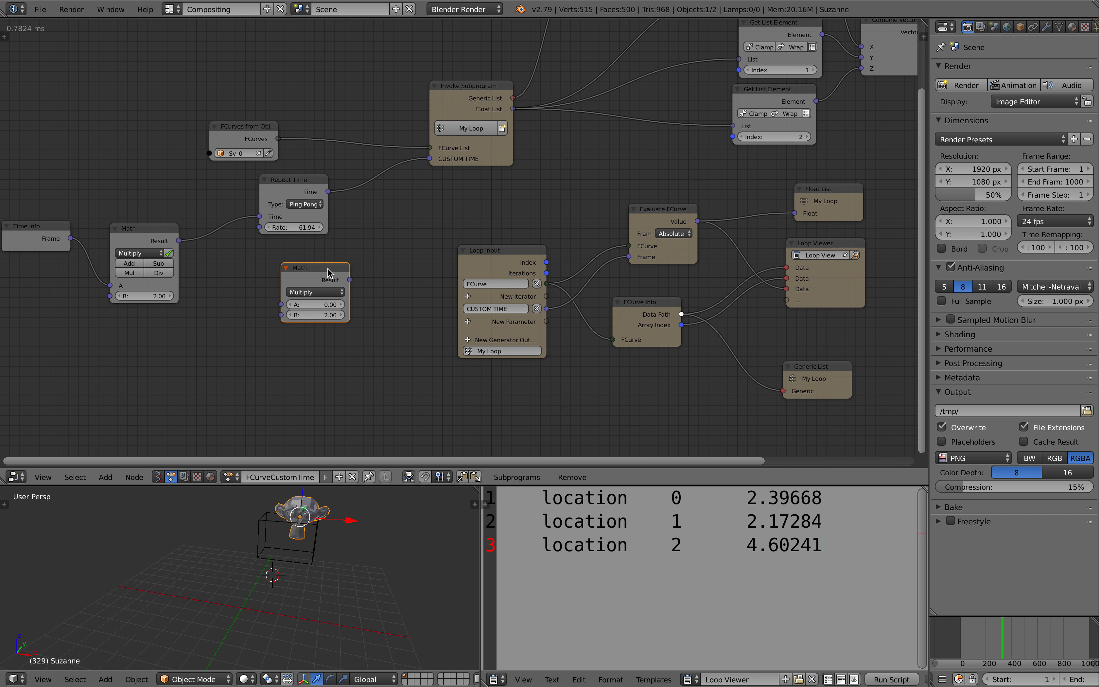
key(x)
Step: Choose Multiply in the remaining Math node, move the node slightly up, and set its B value to 5
click(132, 271)
drag(151, 241, 162, 235)
middle_drag(210, 239, 267, 244)
text(5)
key(Return)
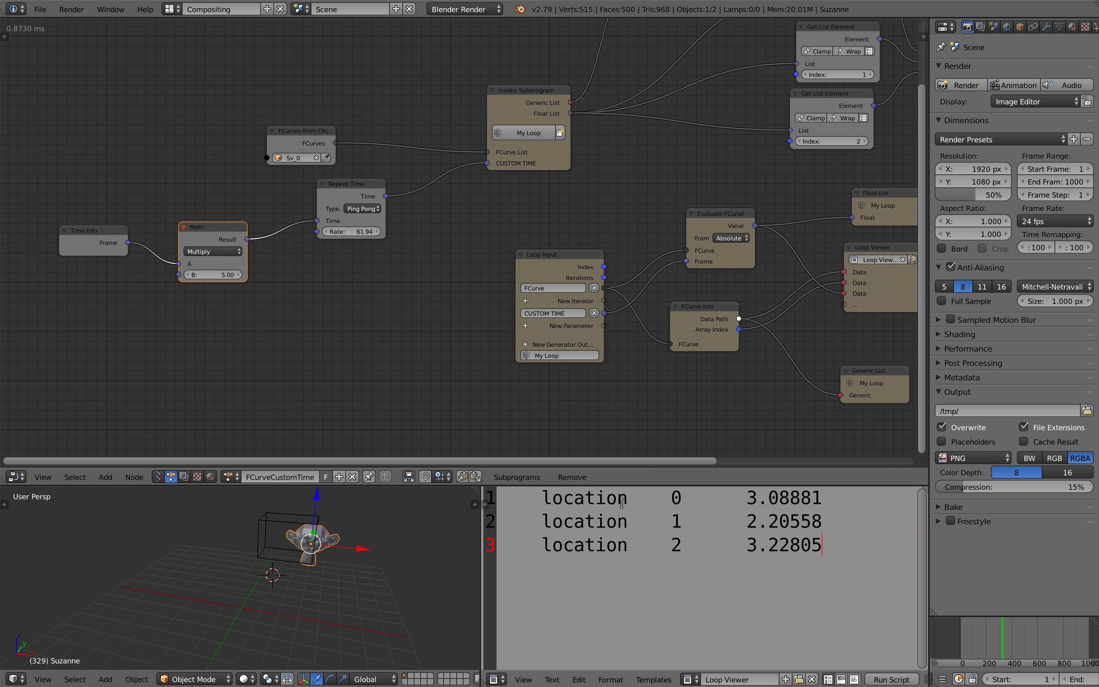
Step: Scrub the timeline to frame 145 and set the Math node's B value to 2
mouse_move(966, 645)
mouse_down()
mouse_move(1009, 640)
mouse_move(961, 641)
mouse_move(979, 642)
mouse_up()
text(2)
key(Return)
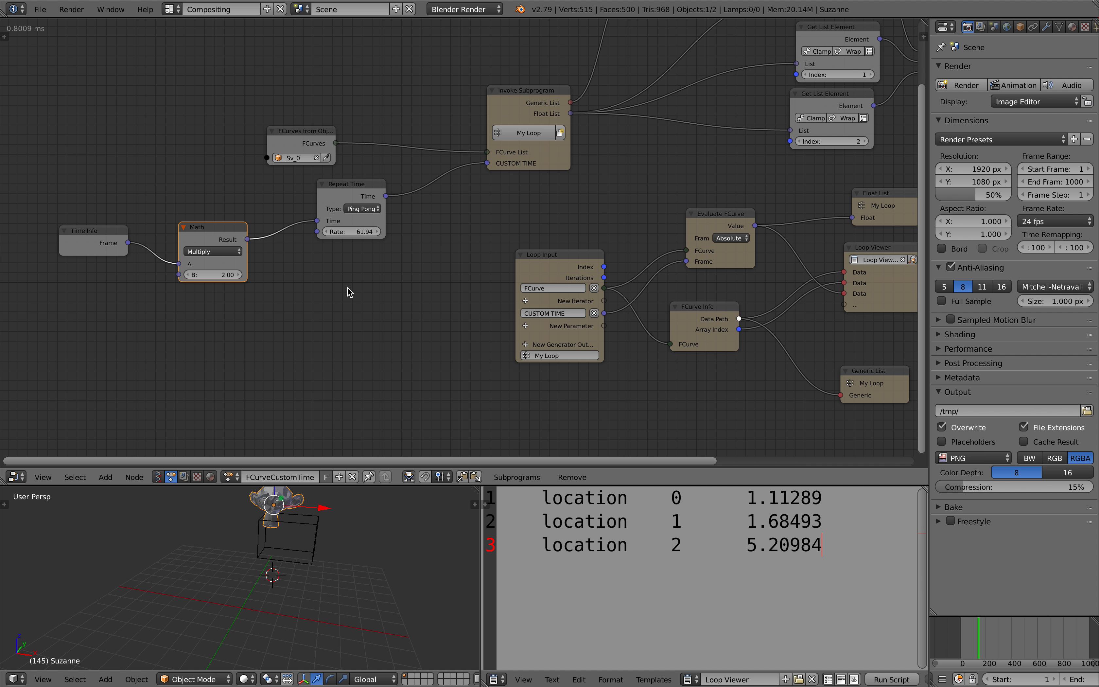
Step: Move the FCurves from Object node closer to the Invoke Subprogram node
scroll(412, 268, down, 3)
middle_drag(353, 324, 189, 383)
drag(164, 222, 224, 208)
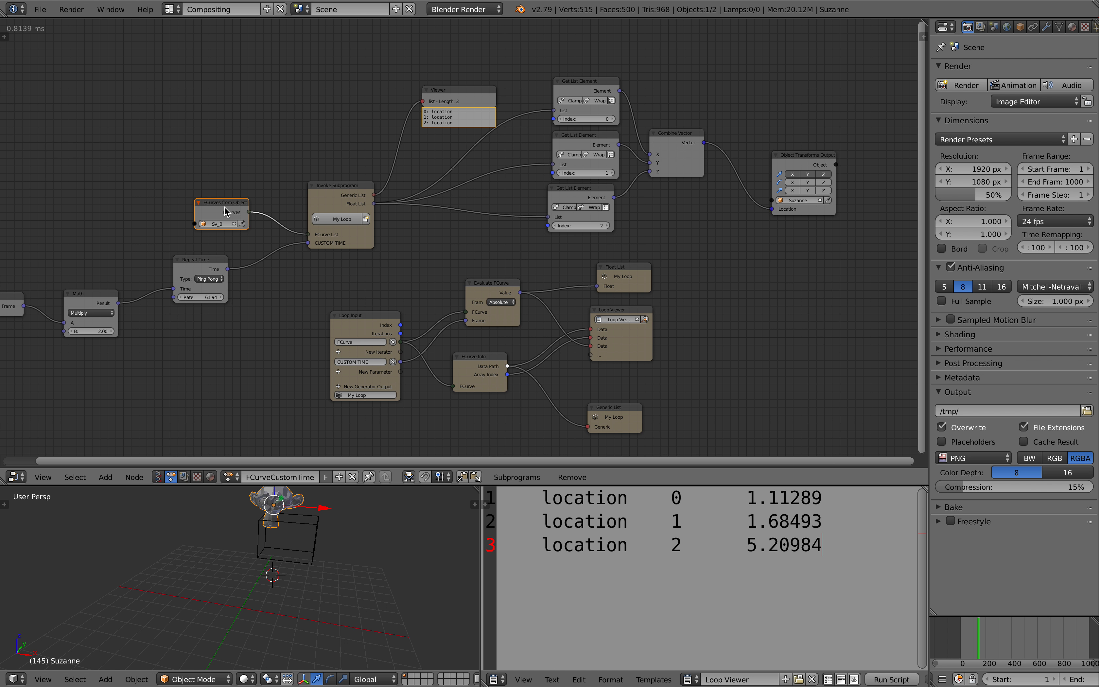
key(Home)
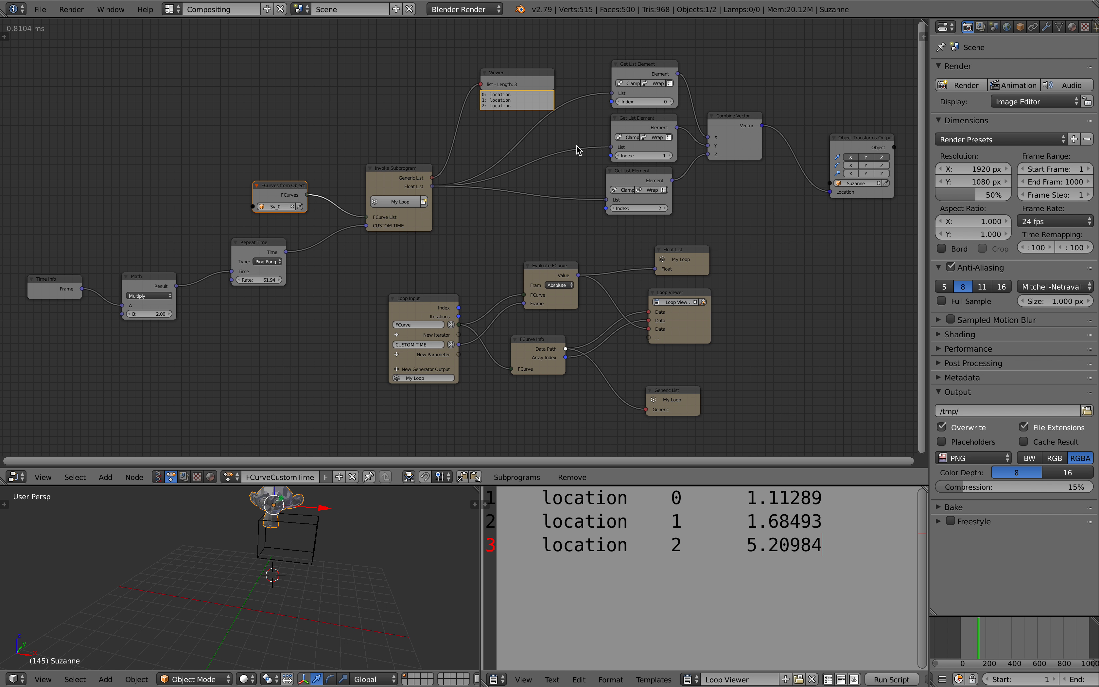